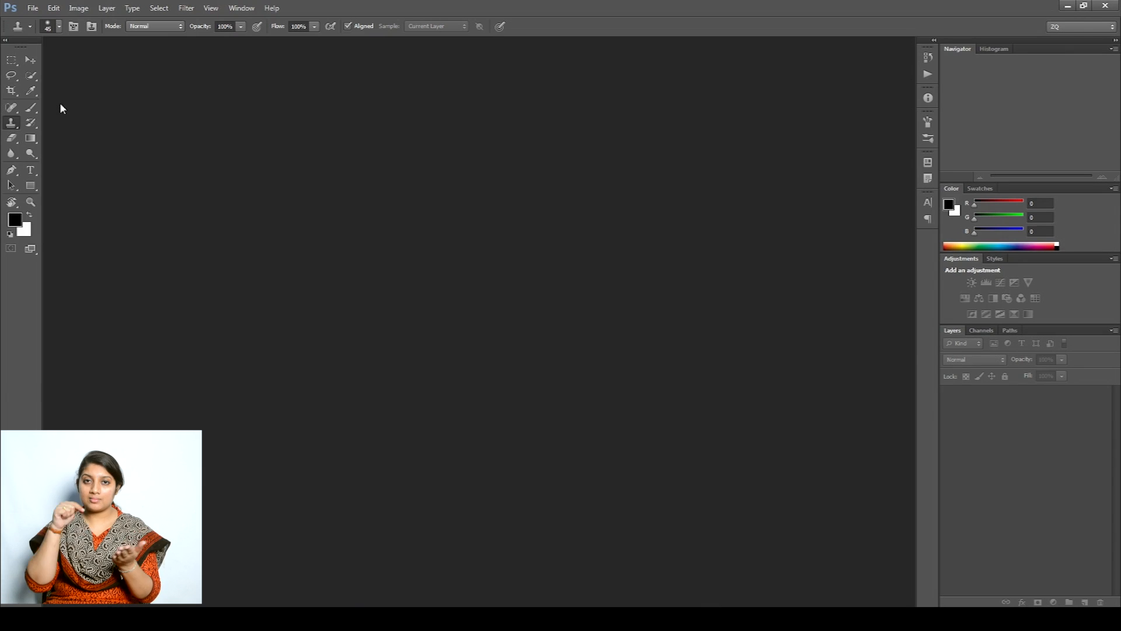
Open the Toy Dog picture from the Image folder in BC-612_Materials Extracted
{"action": "left_click", "coordinate": [33, 12]}
{"action": "left_click", "coordinate": [34, 13]}
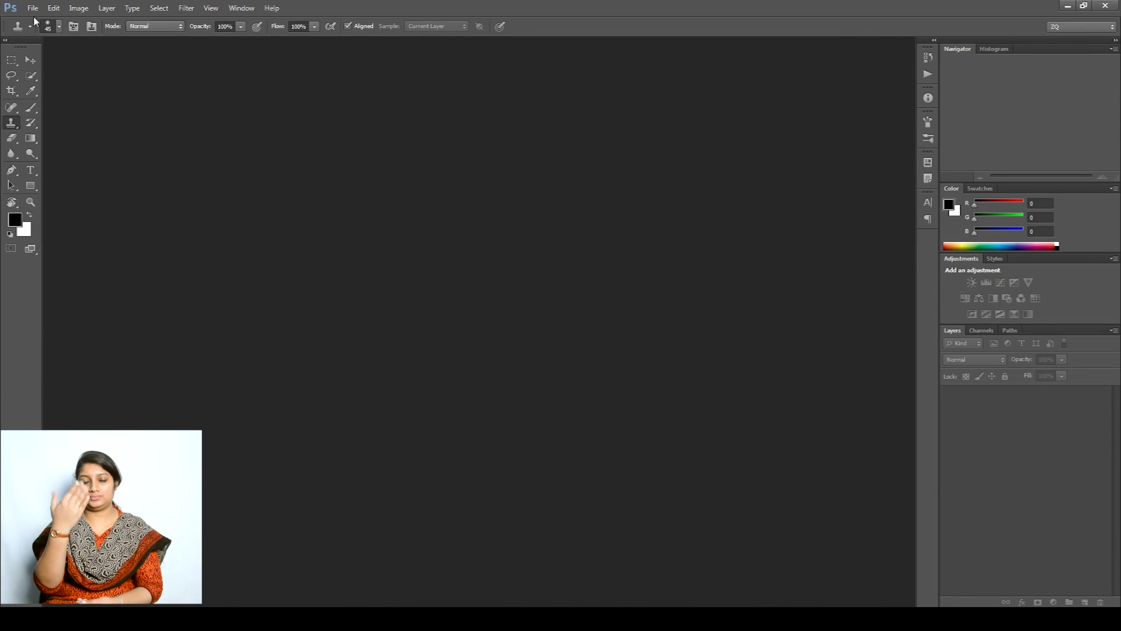
{"action": "left_click", "coordinate": [33, 8]}
{"action": "left_click", "coordinate": [37, 30]}
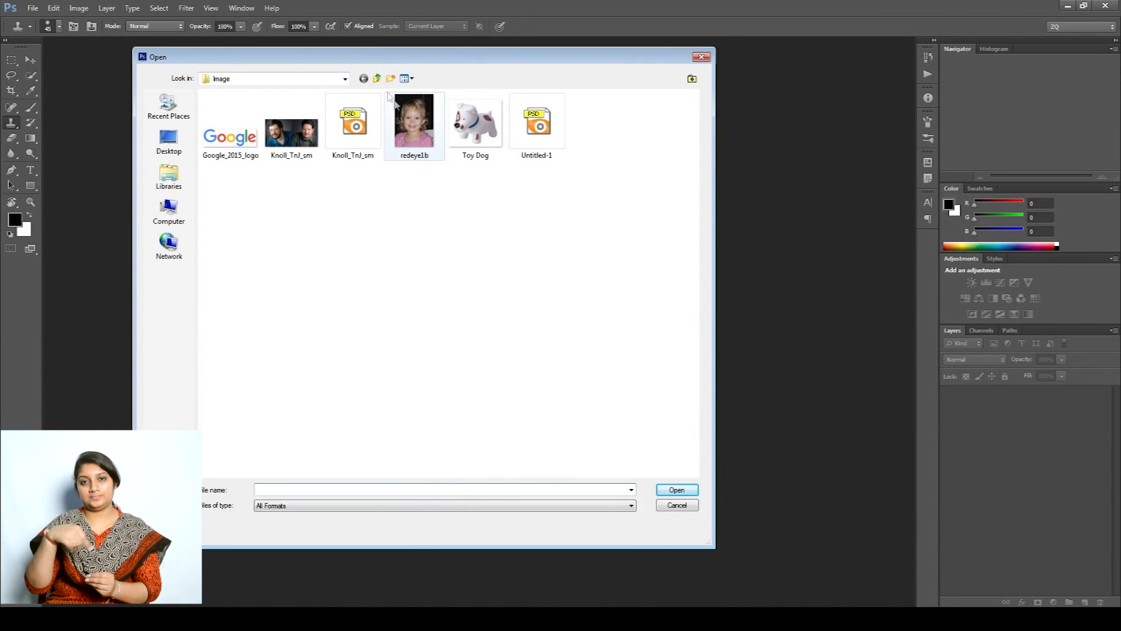
{"action": "left_click", "coordinate": [377, 78]}
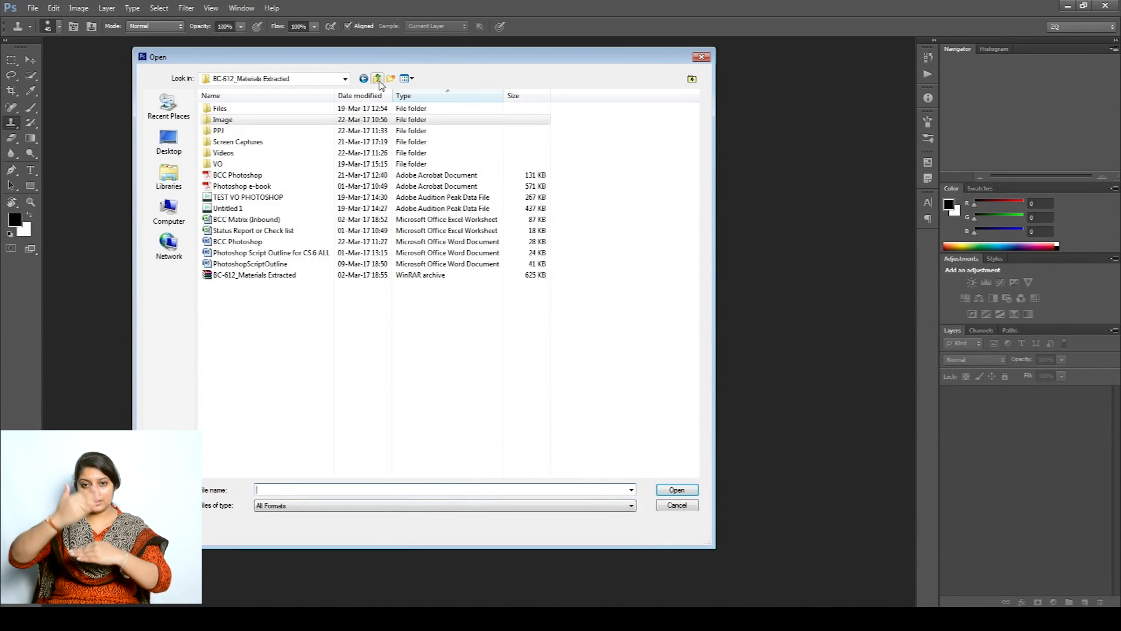
{"action": "double_click", "coordinate": [230, 120]}
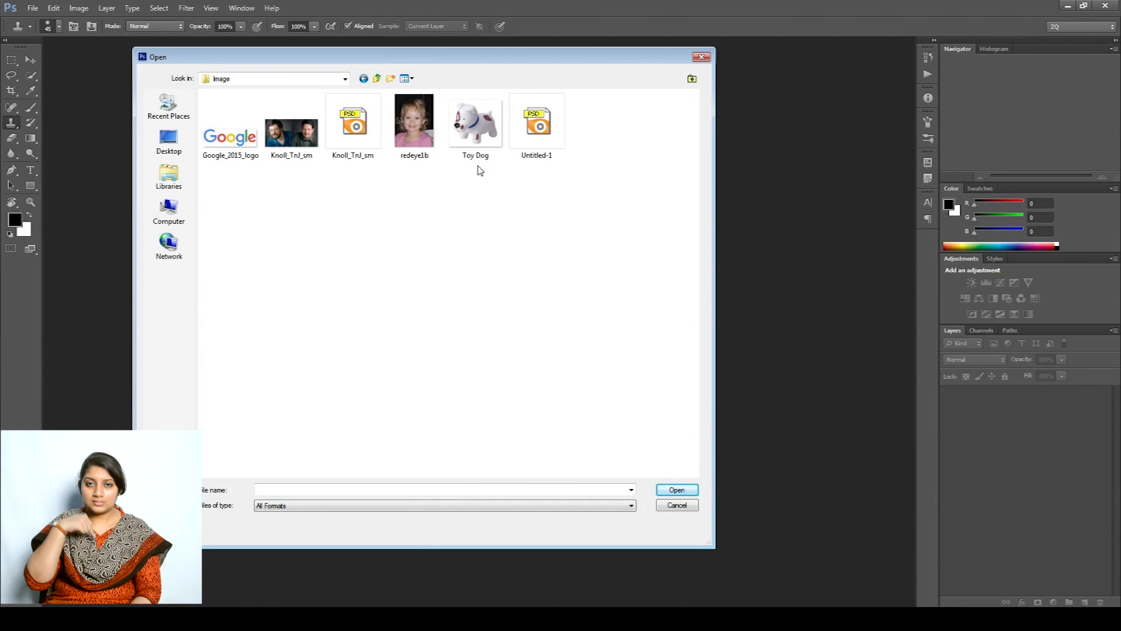
{"action": "left_click", "coordinate": [473, 130]}
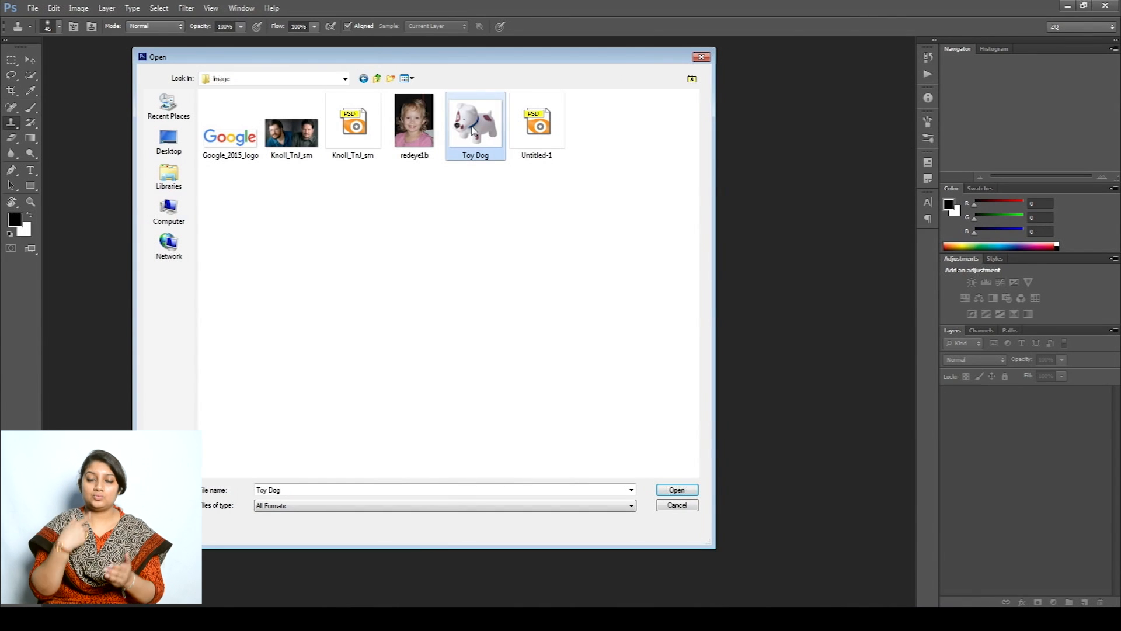
{"action": "left_click", "coordinate": [681, 490]}
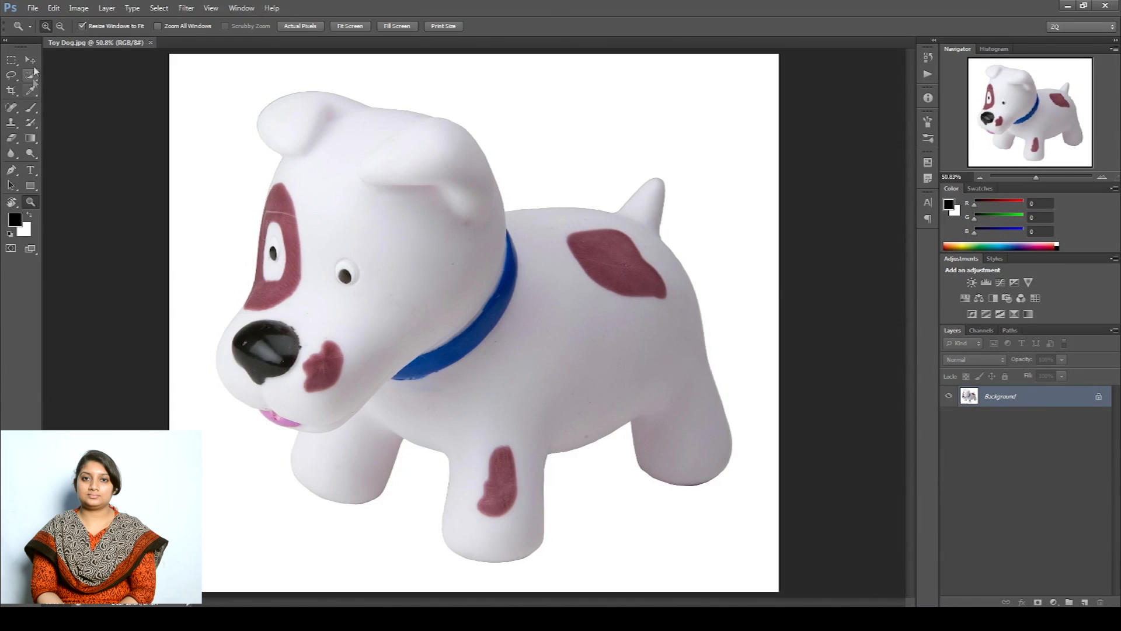
Remove the maroon spots on the dog's muzzle and front leg with the Spot Healing Brush Tool
{"action": "key", "text": "v"}
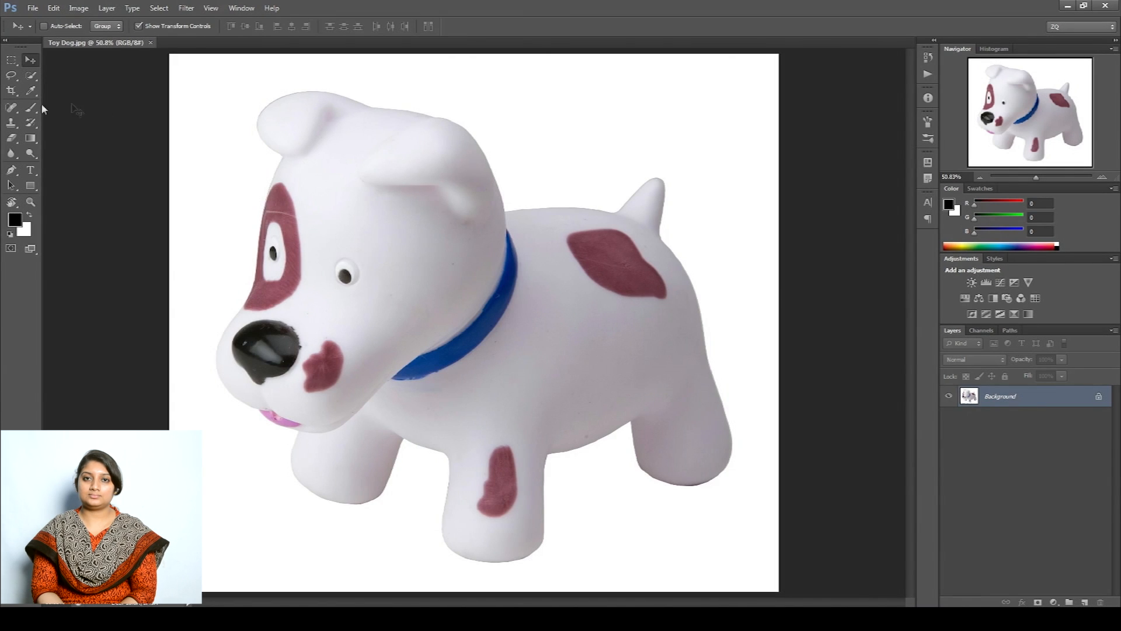
{"action": "left_click", "coordinate": [10, 110]}
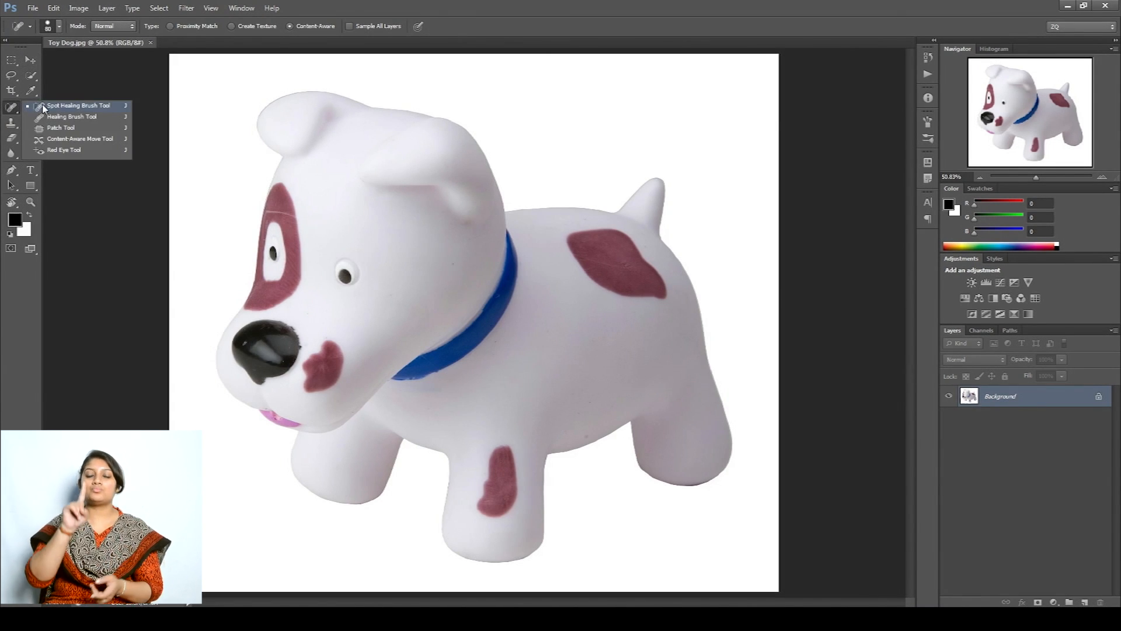
{"action": "left_click", "coordinate": [43, 108]}
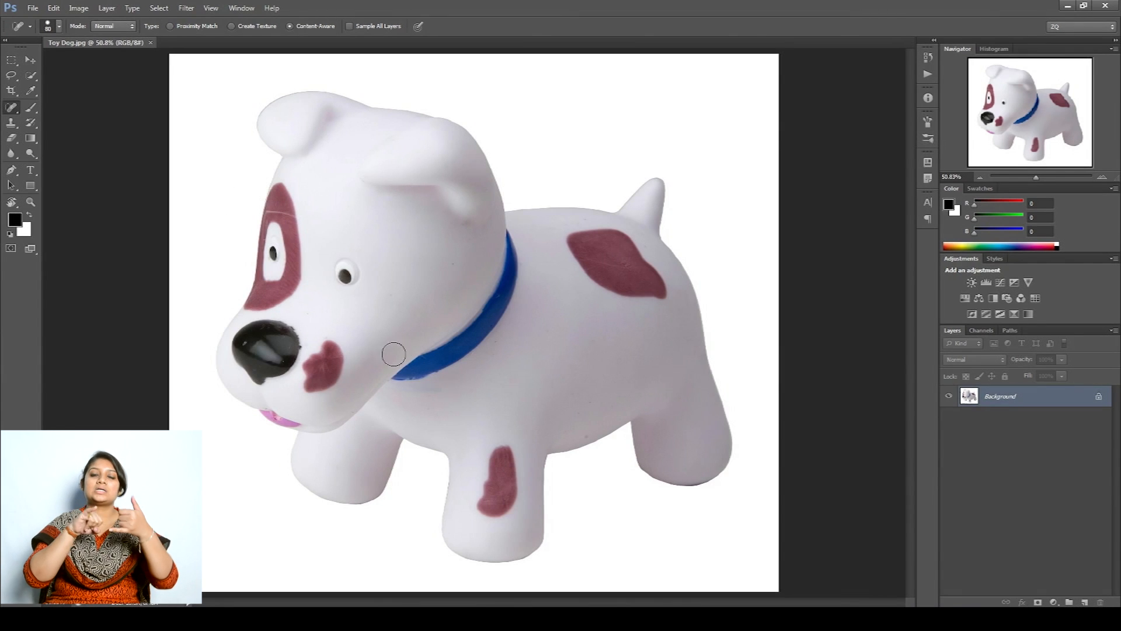
{"action": "mouse_move", "coordinate": [345, 357]}
{"action": "left_mouse_down"}
{"action": "mouse_move", "coordinate": [312, 382]}
{"action": "mouse_move", "coordinate": [321, 397]}
{"action": "mouse_move", "coordinate": [366, 366]}
{"action": "left_mouse_up"}
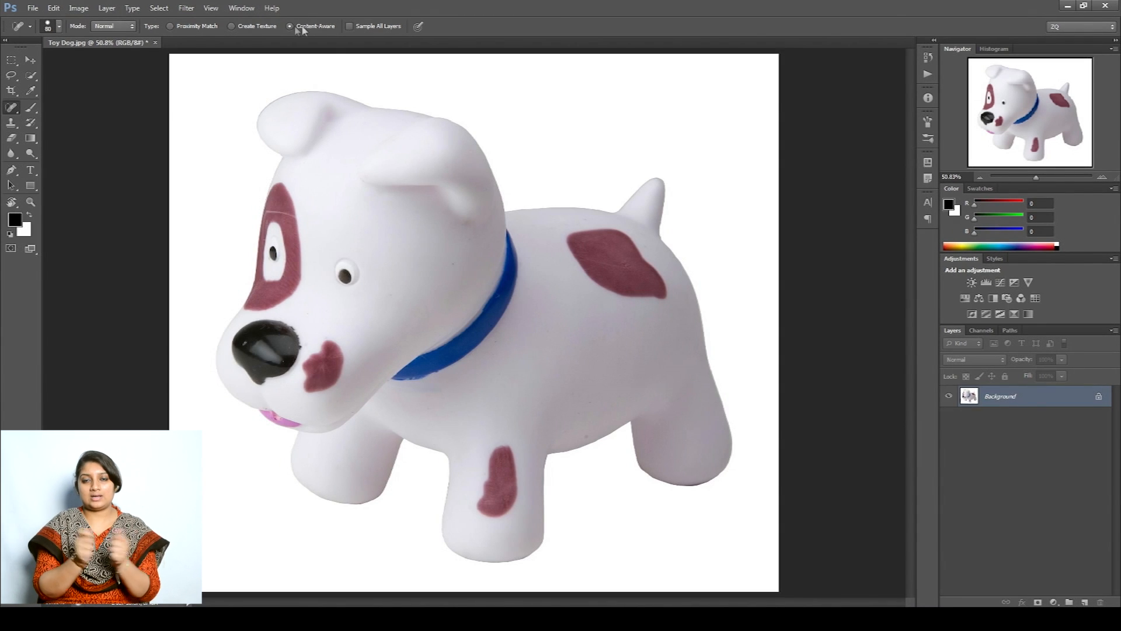
{"action": "mouse_move", "coordinate": [342, 350]}
{"action": "left_mouse_down"}
{"action": "mouse_move", "coordinate": [323, 395]}
{"action": "mouse_move", "coordinate": [383, 349]}
{"action": "left_mouse_up"}
{"action": "mouse_move", "coordinate": [503, 453]}
{"action": "left_mouse_down"}
{"action": "mouse_move", "coordinate": [496, 490]}
{"action": "mouse_move", "coordinate": [540, 511]}
{"action": "mouse_move", "coordinate": [523, 493]}
{"action": "mouse_move", "coordinate": [502, 496]}
{"action": "mouse_move", "coordinate": [522, 452]}
{"action": "mouse_move", "coordinate": [508, 458]}
{"action": "left_mouse_up"}
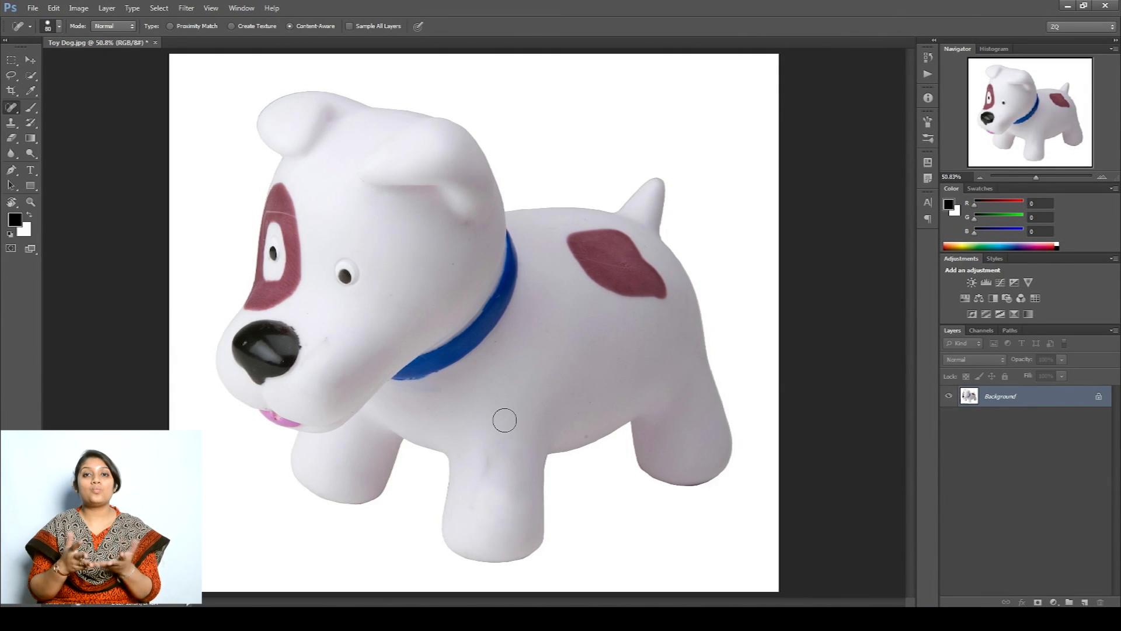
Paint out the maroon spot on the dog's back with the Healing Brush Tool, sampling clean white areas of the body nearby
{"action": "right_click", "coordinate": [12, 112]}
{"action": "left_click", "coordinate": [58, 116]}
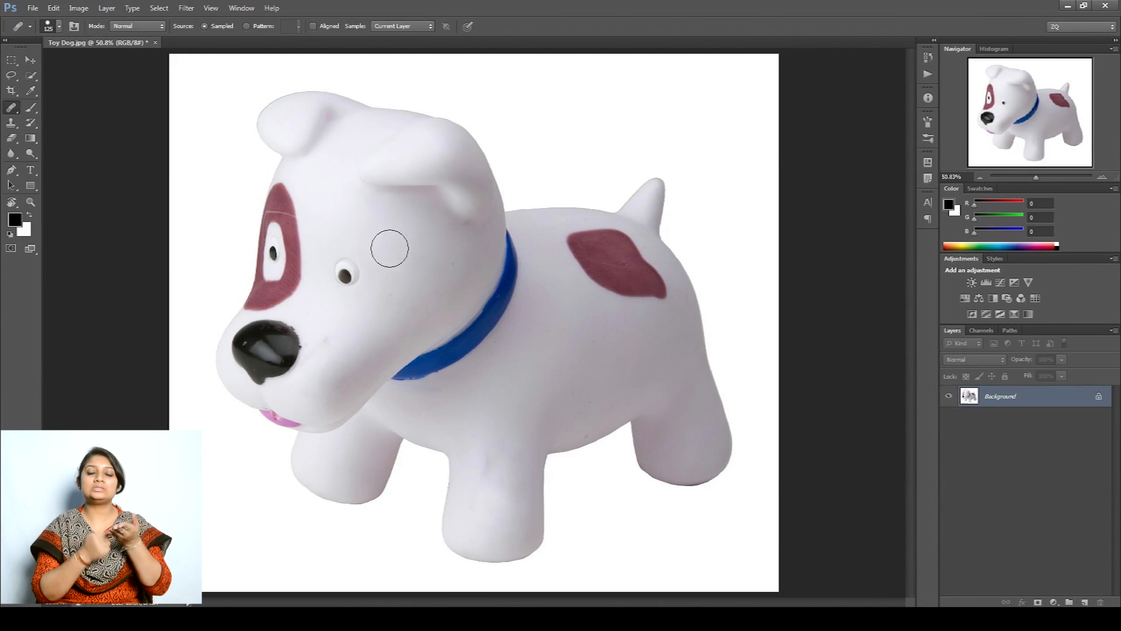
{"action": "left_click", "coordinate": [624, 270]}
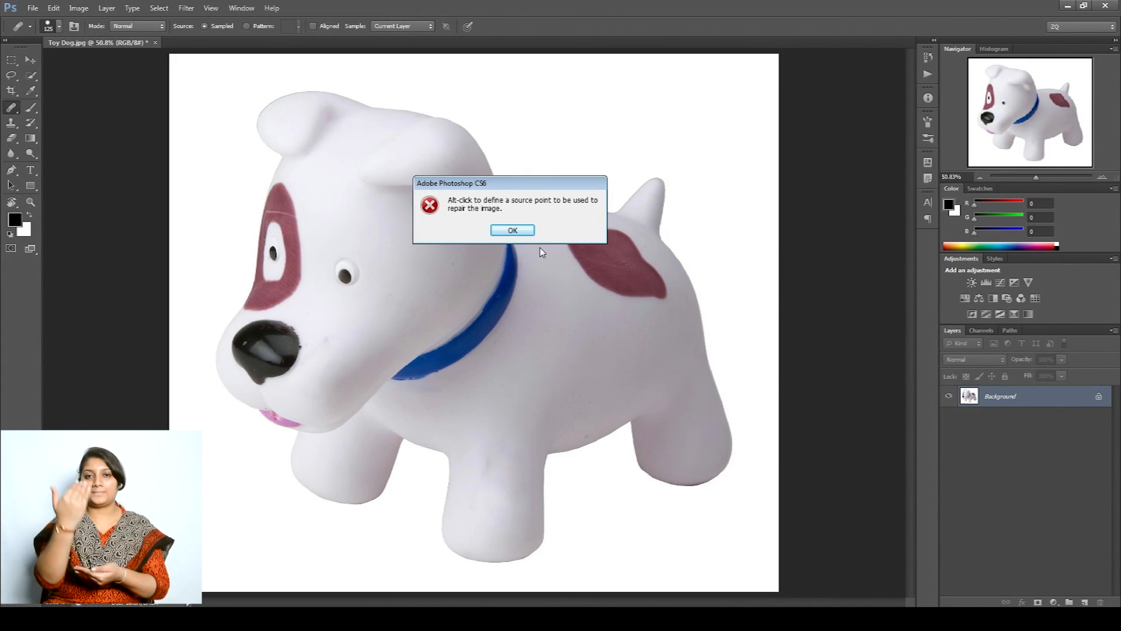
{"action": "left_click", "coordinate": [512, 230]}
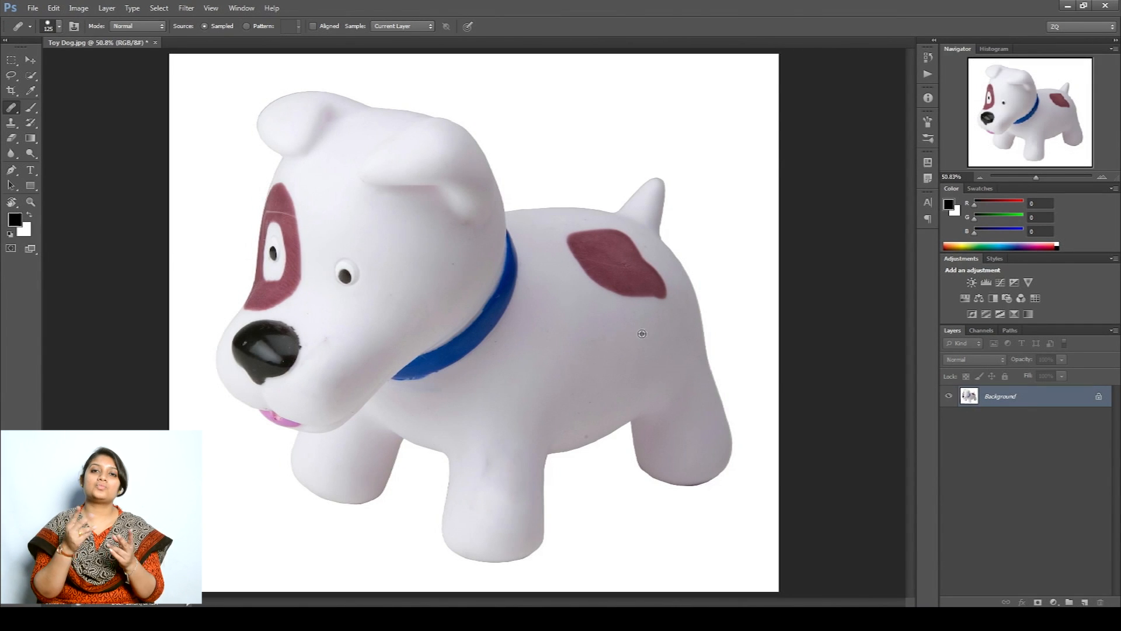
{"action": "left_click", "coordinate": [604, 331], "text": "alt"}
{"action": "mouse_move", "coordinate": [578, 258]}
{"action": "left_mouse_down"}
{"action": "mouse_move", "coordinate": [605, 248]}
{"action": "mouse_move", "coordinate": [648, 278]}
{"action": "mouse_move", "coordinate": [639, 256]}
{"action": "mouse_move", "coordinate": [648, 292]}
{"action": "mouse_move", "coordinate": [631, 302]}
{"action": "mouse_move", "coordinate": [615, 289]}
{"action": "mouse_move", "coordinate": [661, 310]}
{"action": "left_mouse_up"}
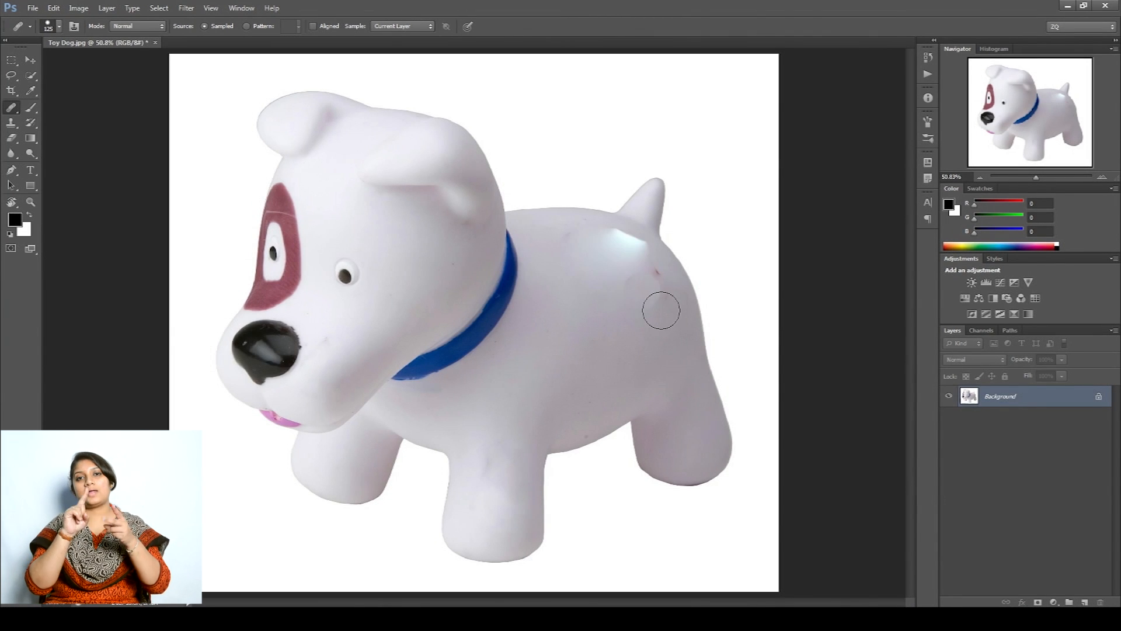
{"action": "left_click", "coordinate": [600, 275], "text": "alt"}
{"action": "mouse_move", "coordinate": [618, 266]}
{"action": "left_mouse_down"}
{"action": "mouse_move", "coordinate": [621, 243]}
{"action": "mouse_move", "coordinate": [658, 275]}
{"action": "mouse_move", "coordinate": [658, 300]}
{"action": "mouse_move", "coordinate": [630, 284]}
{"action": "mouse_move", "coordinate": [601, 291]}
{"action": "mouse_move", "coordinate": [591, 260]}
{"action": "mouse_move", "coordinate": [601, 255]}
{"action": "mouse_move", "coordinate": [627, 306]}
{"action": "left_mouse_up"}
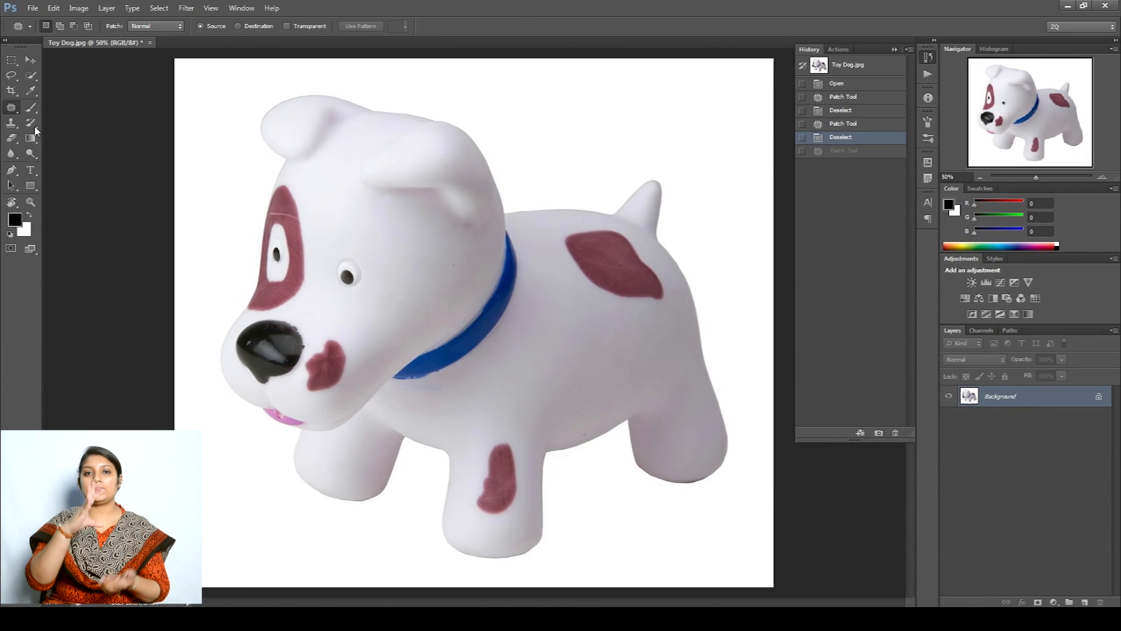
Patch the maroon spot on the front leg with clean texture from the dog's body using the Patch Tool, and deselect
{"action": "right_click", "coordinate": [12, 112]}
{"action": "left_click", "coordinate": [47, 130]}
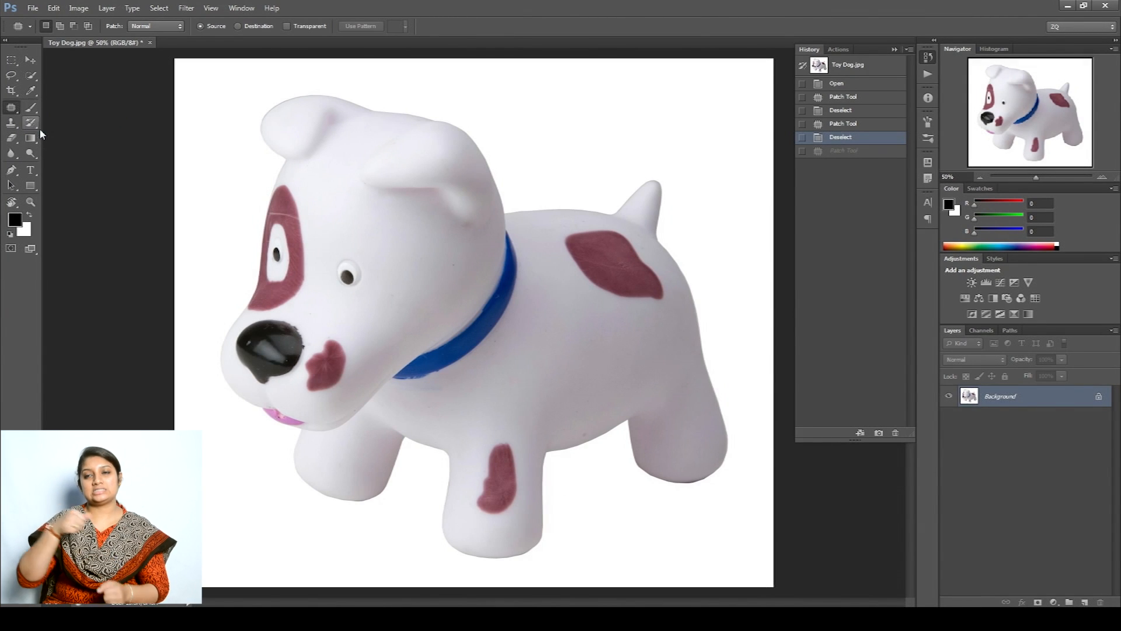
{"action": "mouse_move", "coordinate": [497, 427]}
{"action": "left_mouse_down"}
{"action": "mouse_move", "coordinate": [472, 501]}
{"action": "mouse_move", "coordinate": [500, 526]}
{"action": "mouse_move", "coordinate": [525, 487]}
{"action": "mouse_move", "coordinate": [527, 457]}
{"action": "mouse_move", "coordinate": [500, 430]}
{"action": "left_mouse_up"}
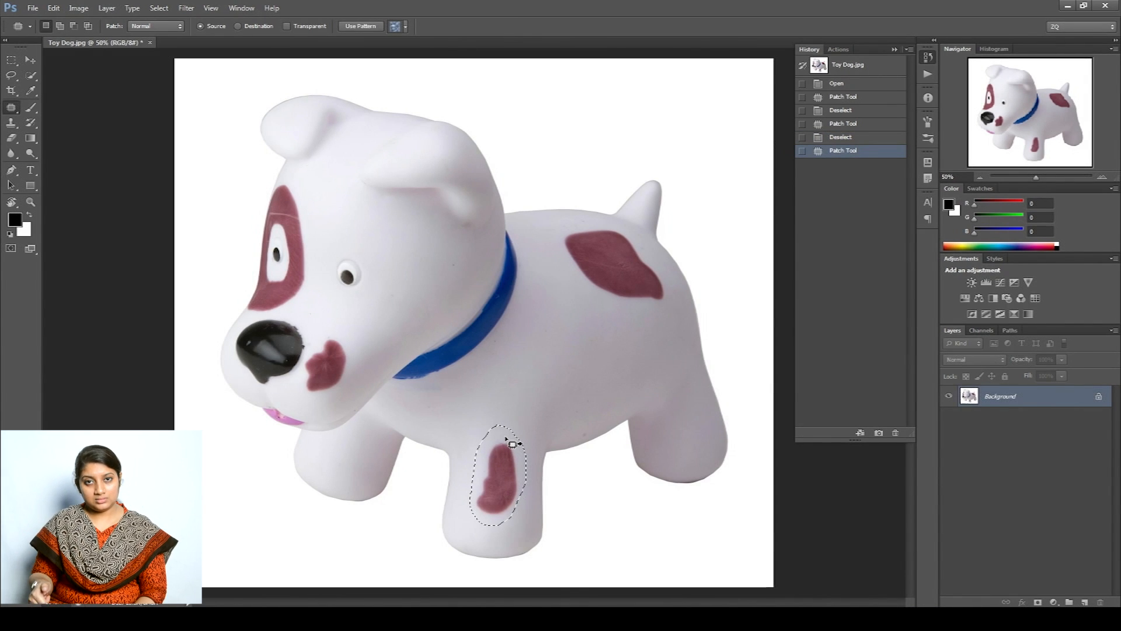
{"action": "left_click_drag", "start_coordinate": [512, 444], "coordinate": [557, 314]}
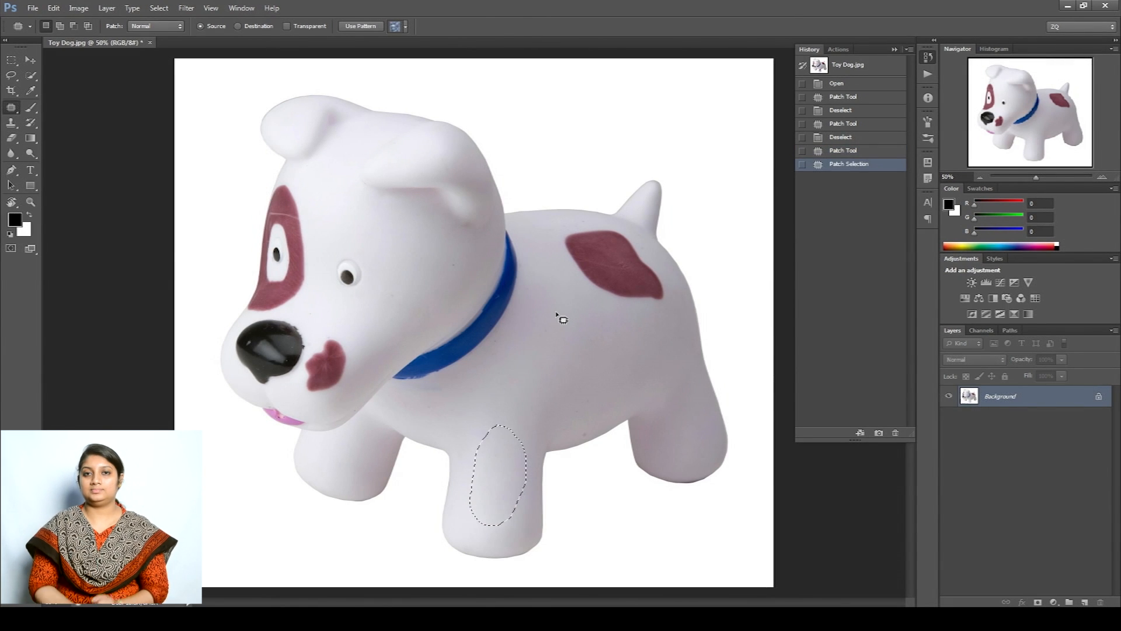
{"action": "left_click", "coordinate": [159, 8]}
{"action": "left_click", "coordinate": [169, 31]}
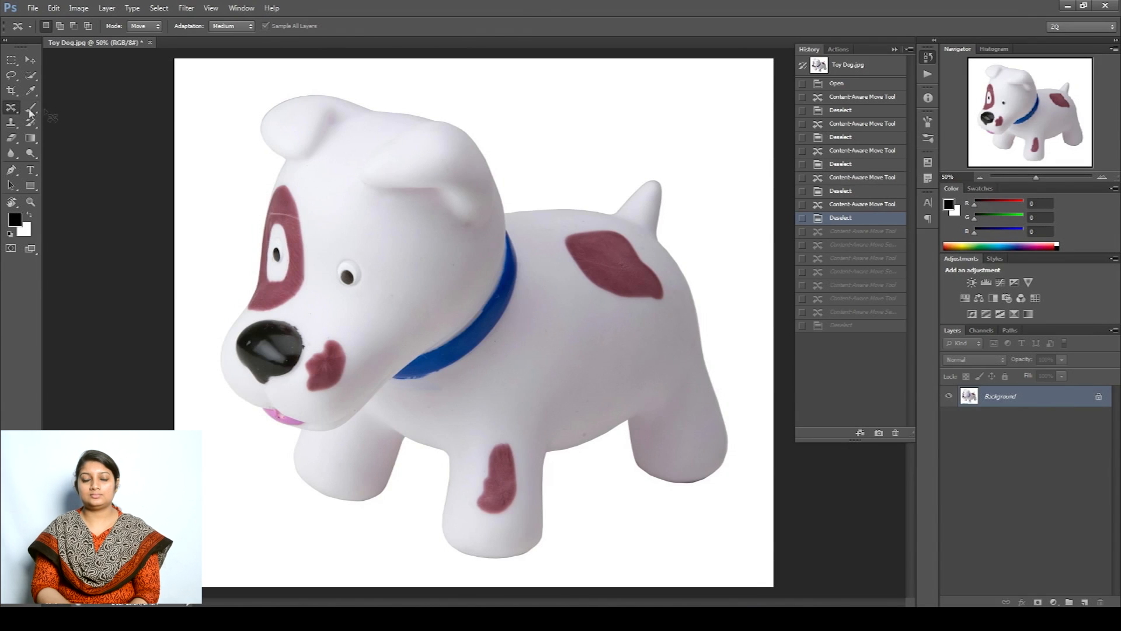
Outline the maroon muzzle spot with the Content-Aware Move Tool and move it onto the white background below the dog's head
{"action": "right_click", "coordinate": [12, 111]}
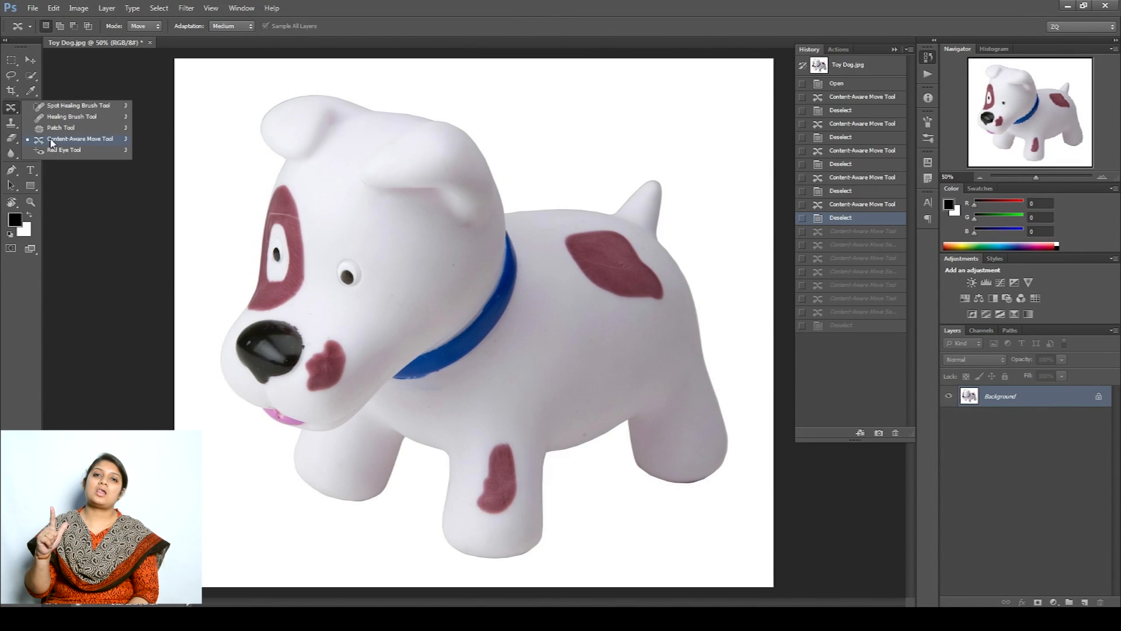
{"action": "left_click", "coordinate": [52, 140]}
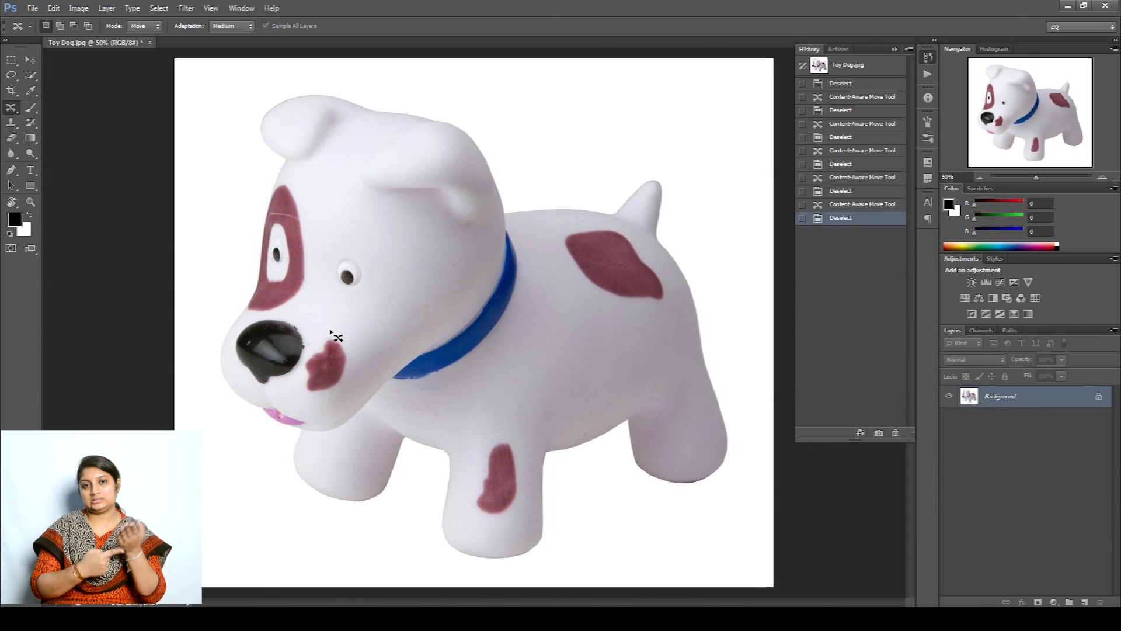
{"action": "mouse_move", "coordinate": [330, 331]}
{"action": "left_mouse_down"}
{"action": "mouse_move", "coordinate": [301, 394]}
{"action": "mouse_move", "coordinate": [328, 401]}
{"action": "mouse_move", "coordinate": [351, 377]}
{"action": "mouse_move", "coordinate": [353, 342]}
{"action": "mouse_move", "coordinate": [328, 332]}
{"action": "mouse_move", "coordinate": [290, 451]}
{"action": "mouse_move", "coordinate": [252, 500]}
{"action": "left_mouse_up"}
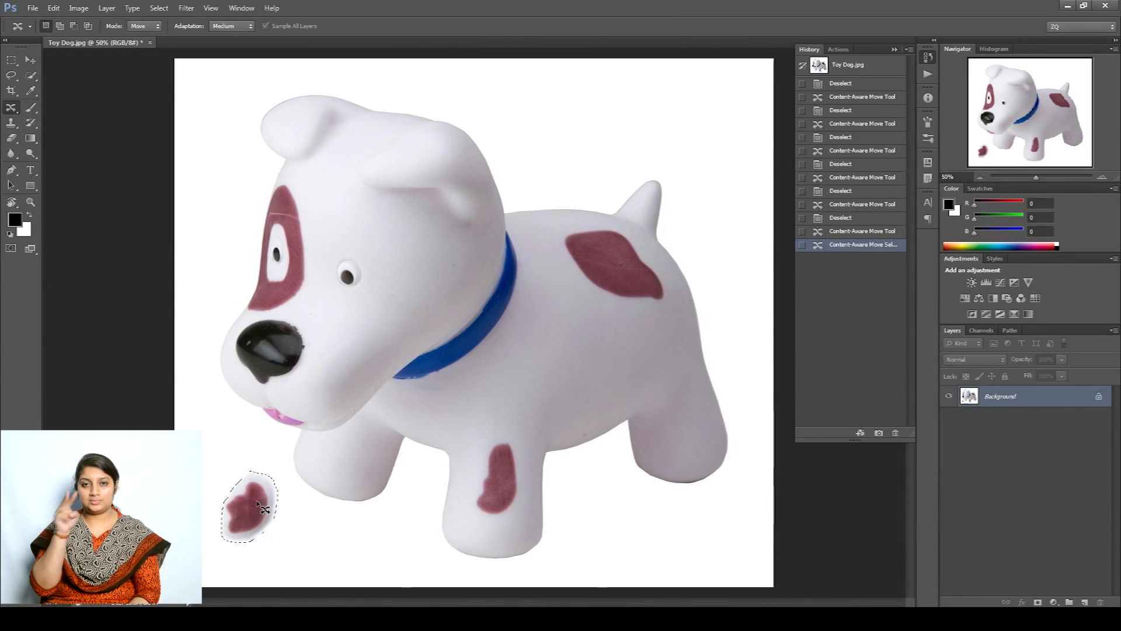
{"action": "key", "text": "shift+F5"}
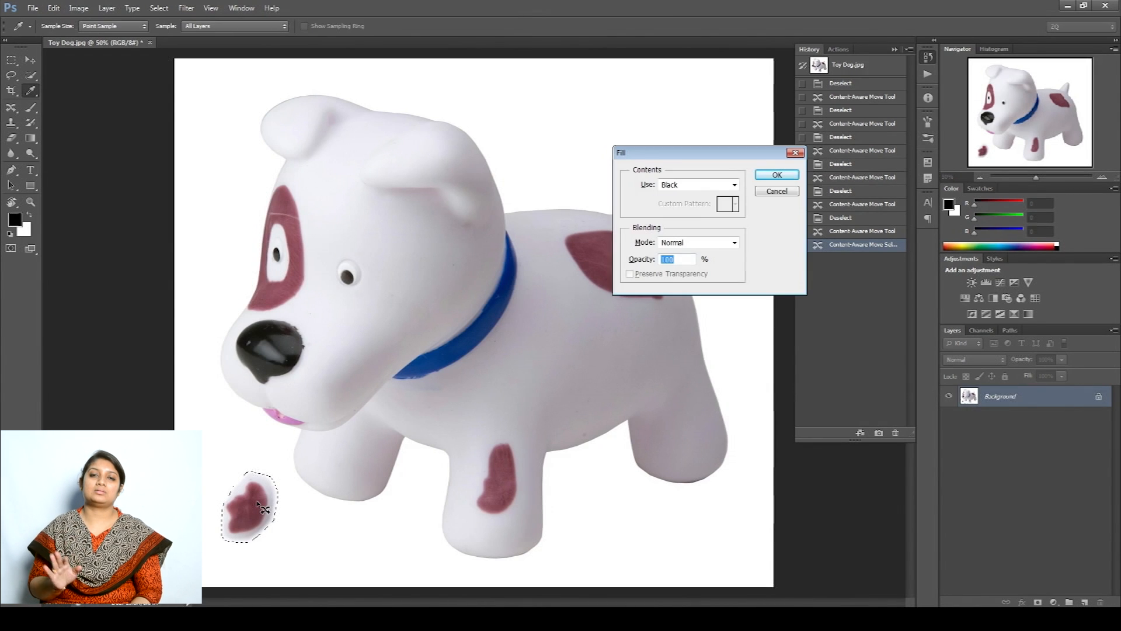
{"action": "left_click", "coordinate": [773, 176]}
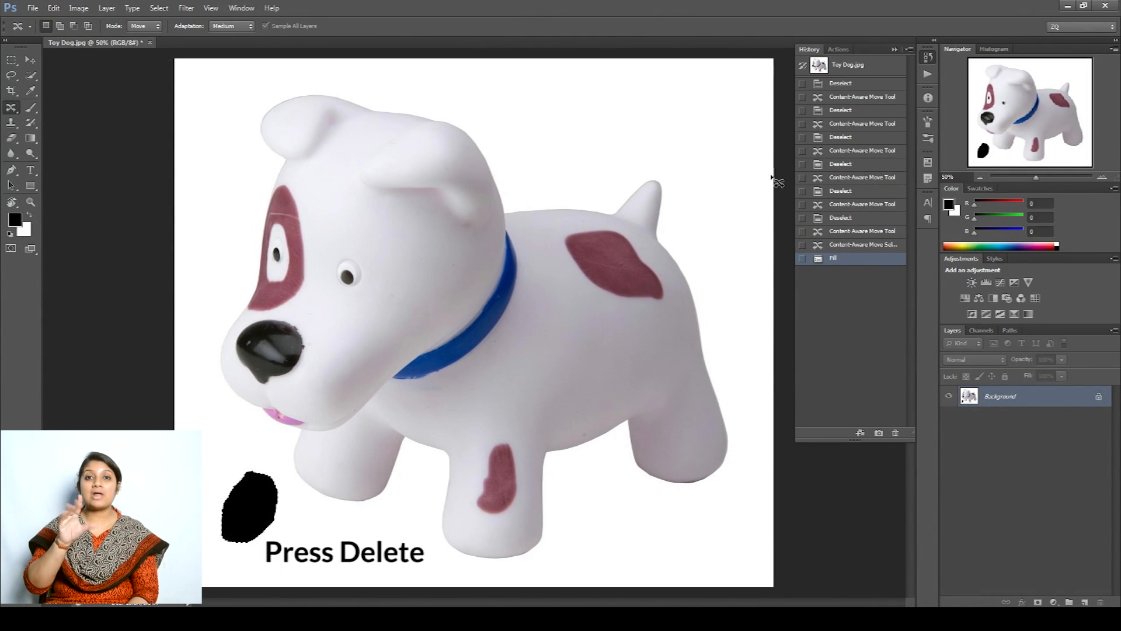
{"action": "key", "text": "ctrl+z"}
Erase the moved spot by filling its selection with White, and deselect
{"action": "key", "text": "Delete"}
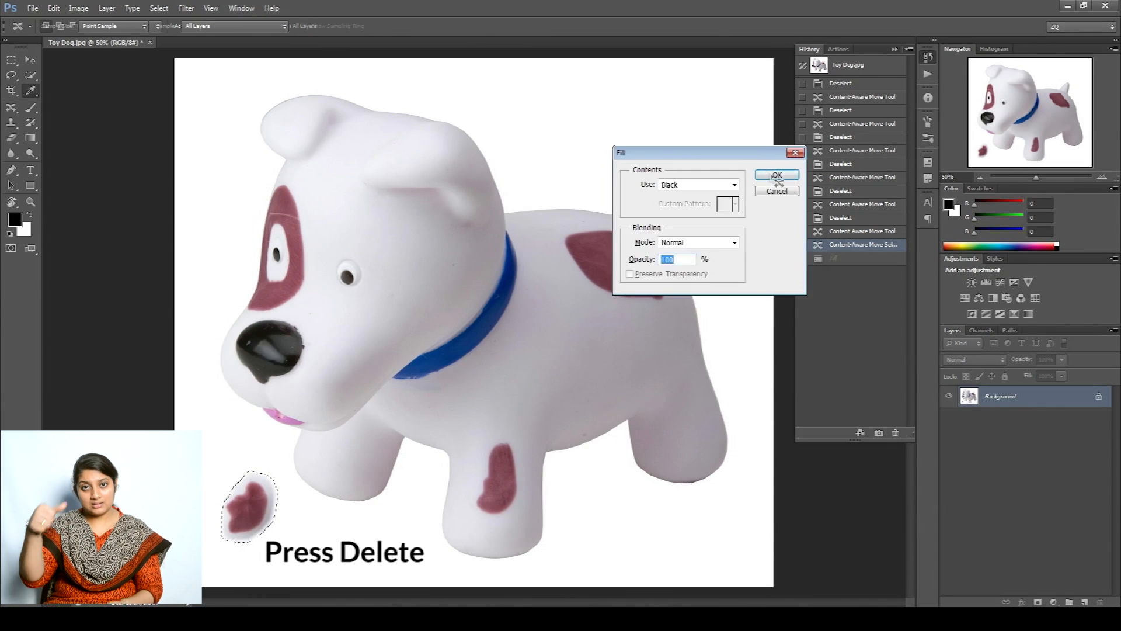
{"action": "left_click", "coordinate": [734, 184]}
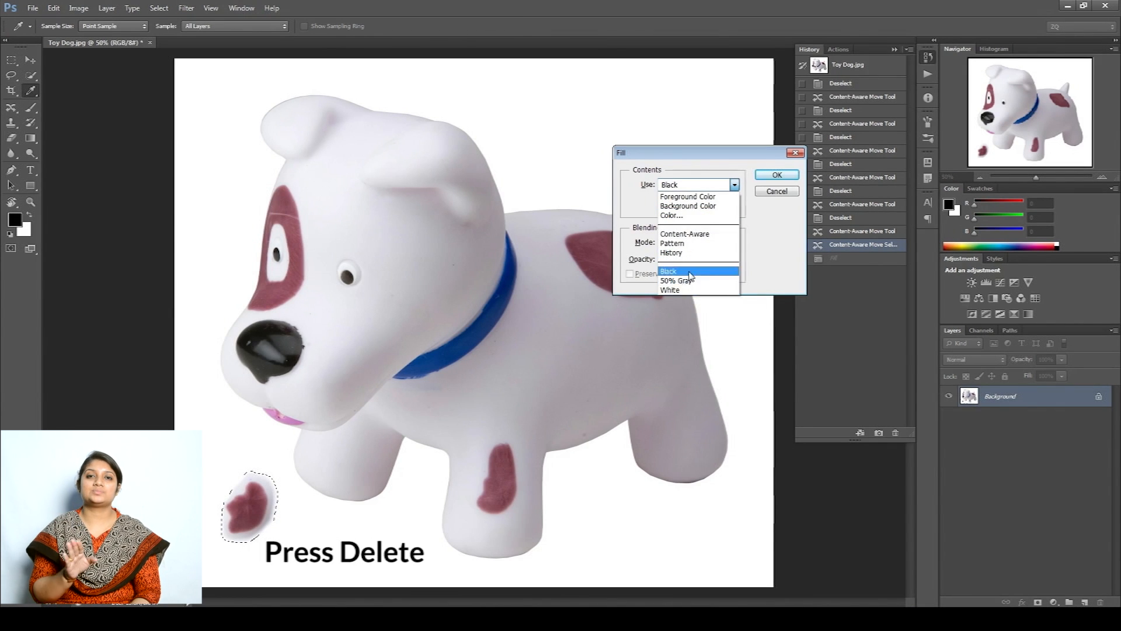
{"action": "left_click", "coordinate": [689, 290]}
{"action": "left_click", "coordinate": [776, 175]}
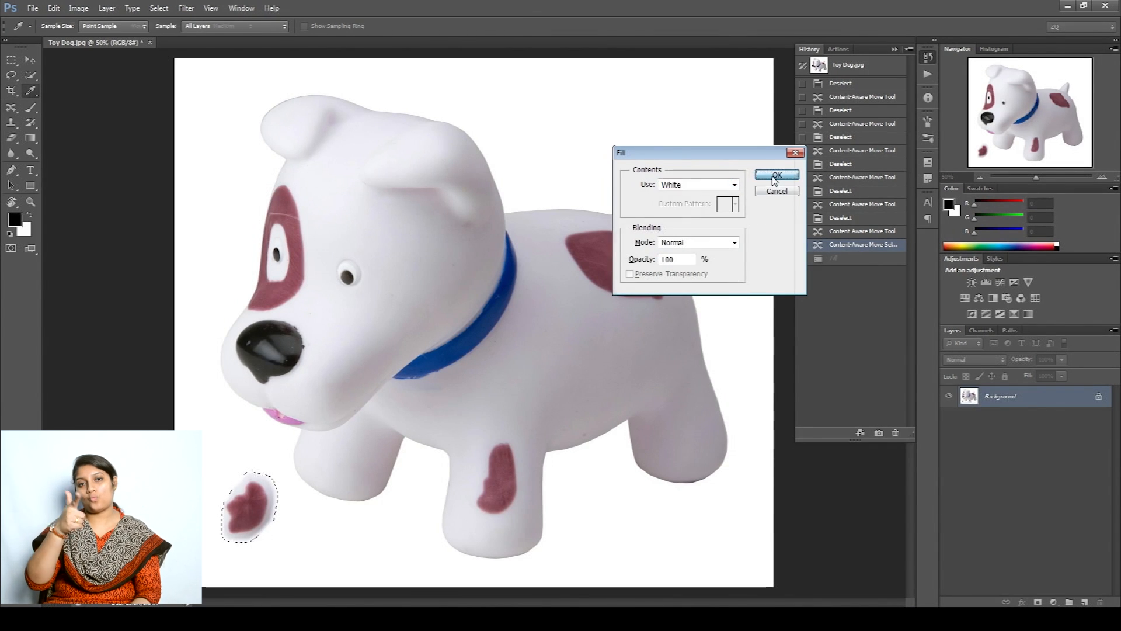
{"action": "left_click", "coordinate": [159, 8]}
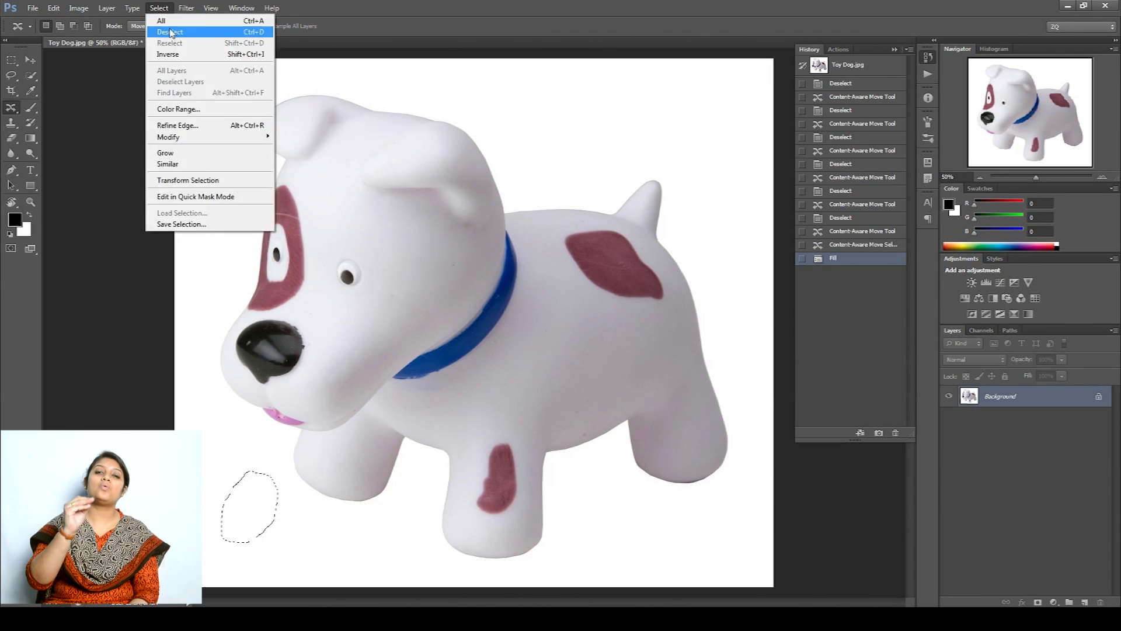
{"action": "left_click", "coordinate": [174, 31]}
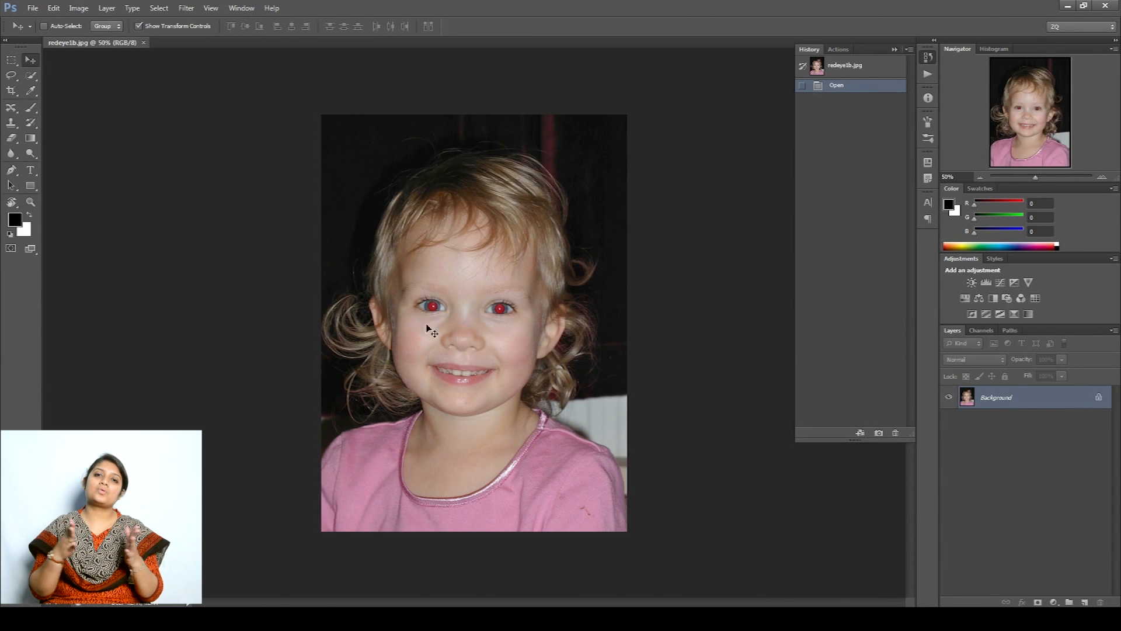
Correct the red pupils in both of the girl's eyes with the Red Eye Tool
{"action": "left_click", "coordinate": [11, 108]}
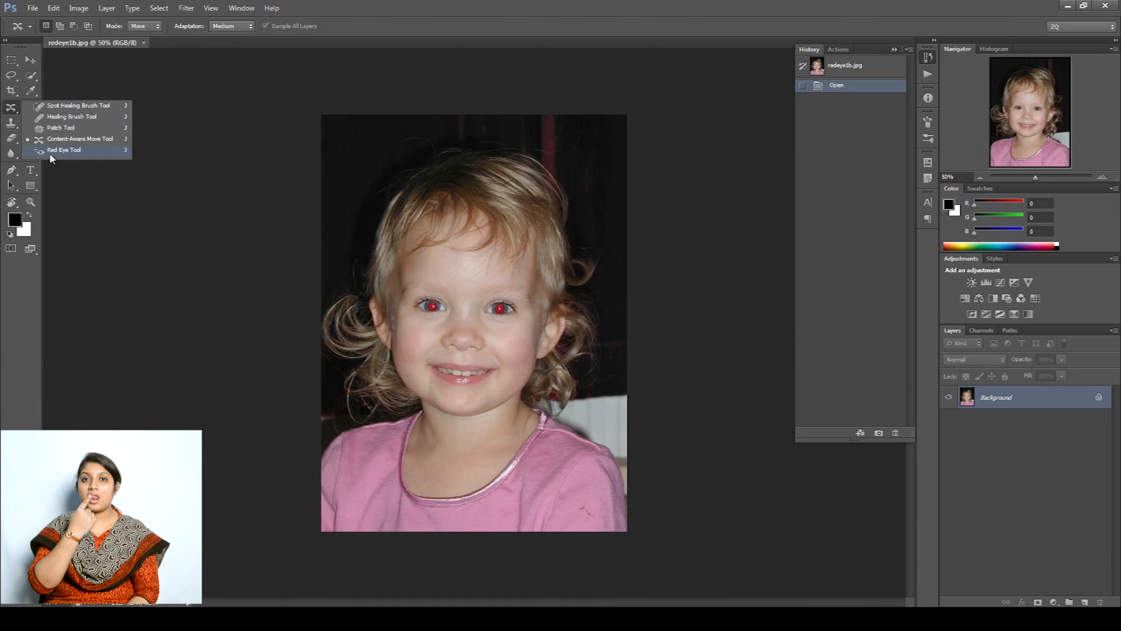
{"action": "left_click", "coordinate": [51, 152]}
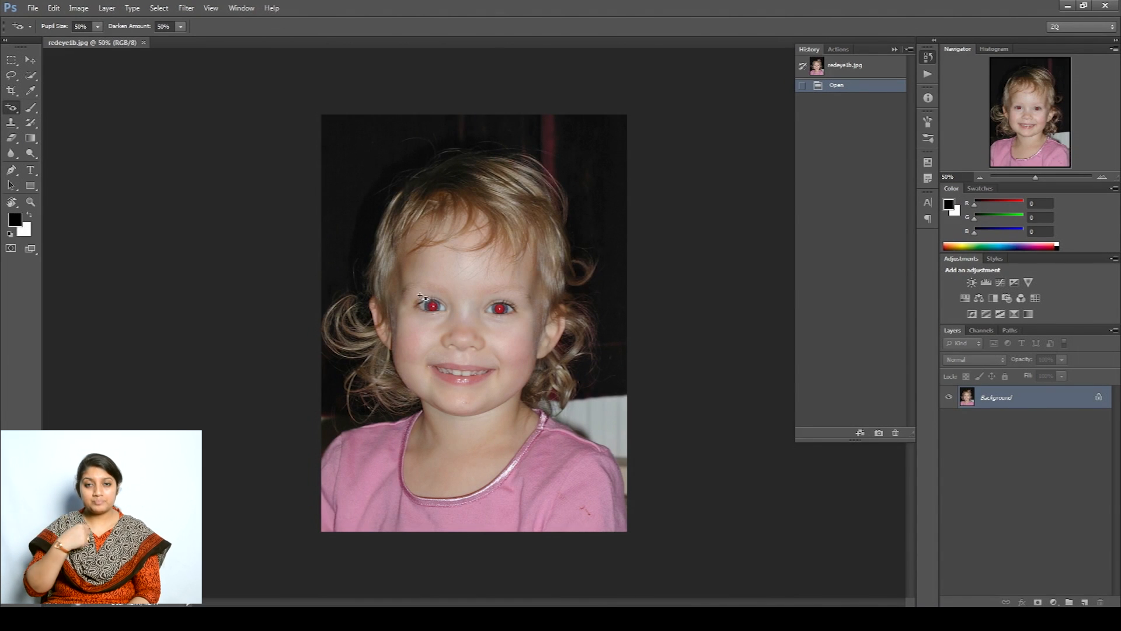
{"action": "left_click_drag", "start_coordinate": [447, 321], "coordinate": [448, 322]}
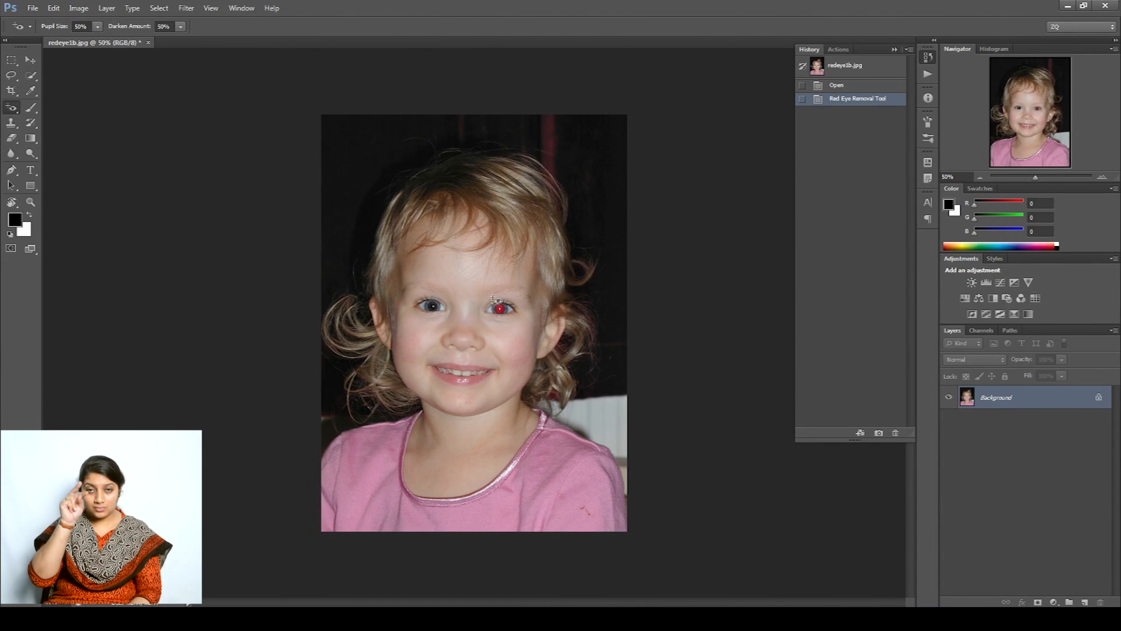
{"action": "left_click_drag", "start_coordinate": [516, 322], "coordinate": [516, 321]}
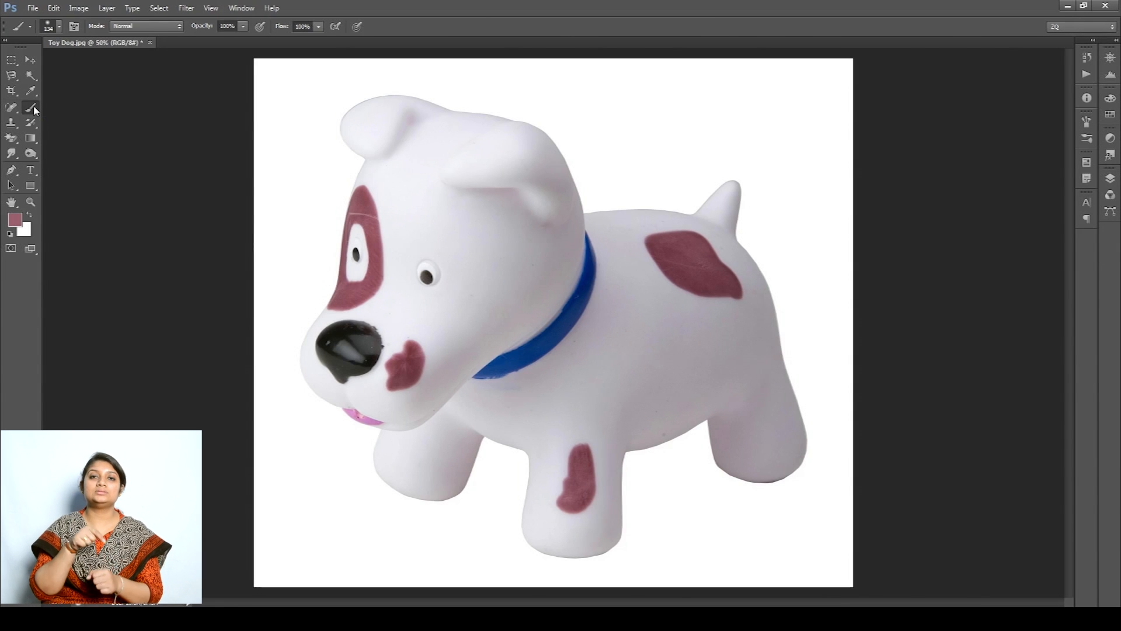
Paint a soft maroon spot on the white background beside the dog's ear with the Brush Tool
{"action": "left_click", "coordinate": [34, 110]}
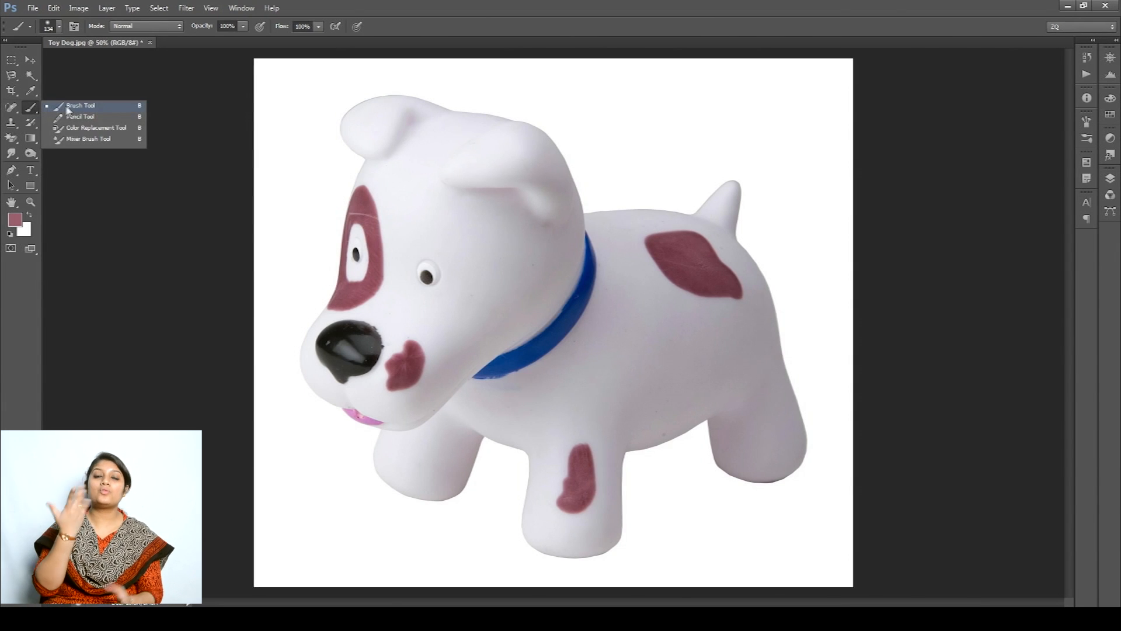
{"action": "left_click", "coordinate": [67, 105]}
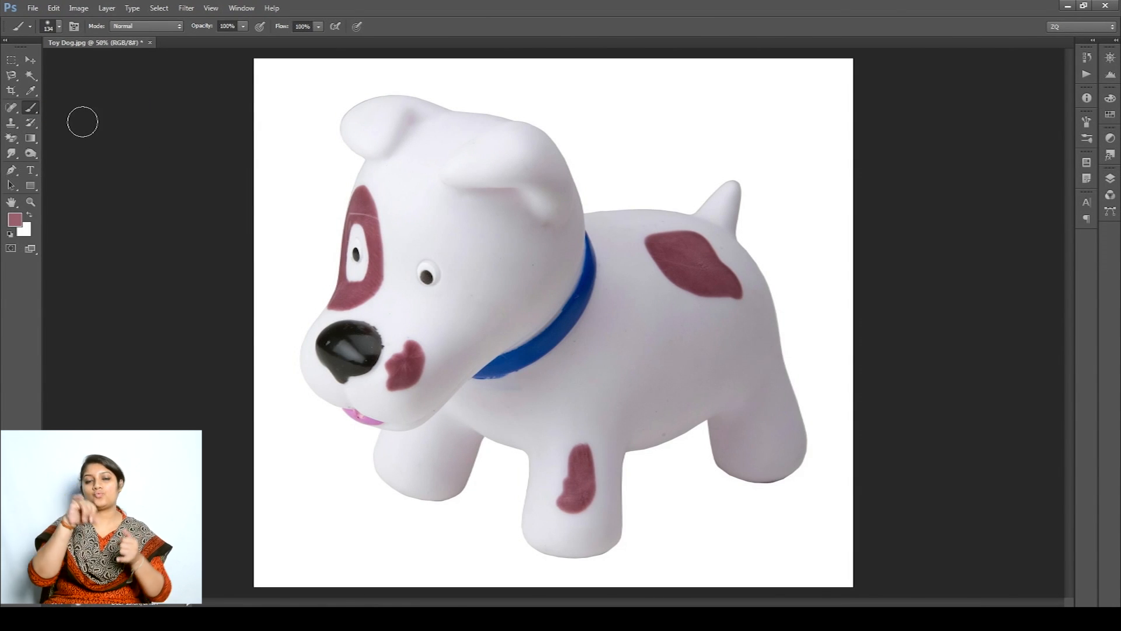
{"action": "mouse_move", "coordinate": [283, 92]}
{"action": "left_mouse_down"}
{"action": "mouse_move", "coordinate": [276, 108]}
{"action": "mouse_move", "coordinate": [293, 118]}
{"action": "left_mouse_up"}
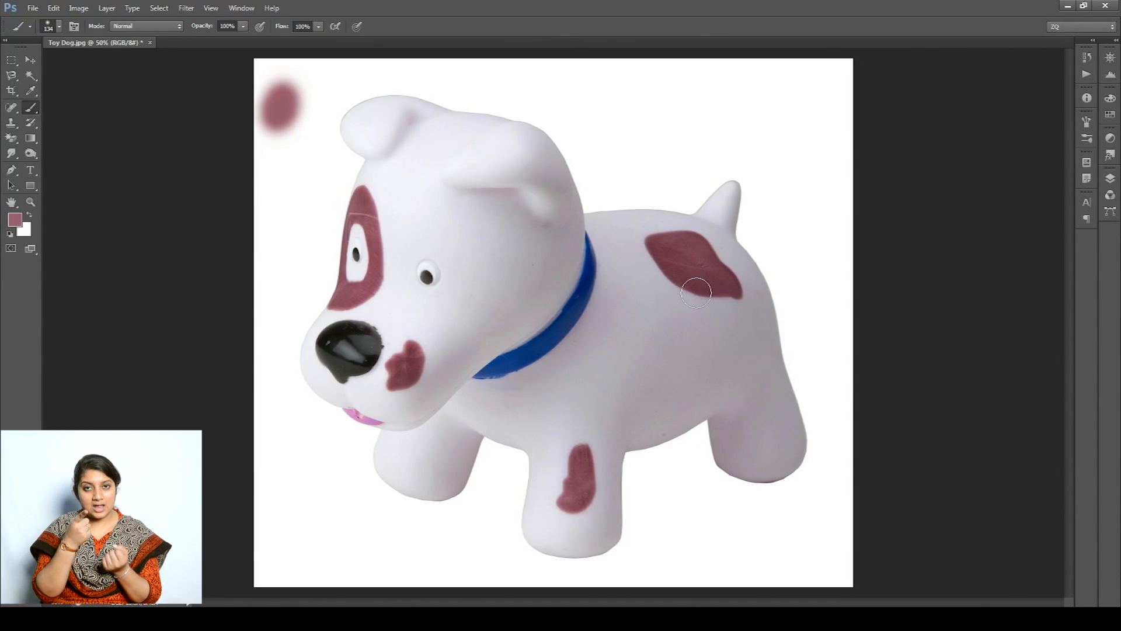
Sample the dog's off-white head colour and paint over the maroon spot on its back with the Brush Tool
{"action": "key", "text": "i"}
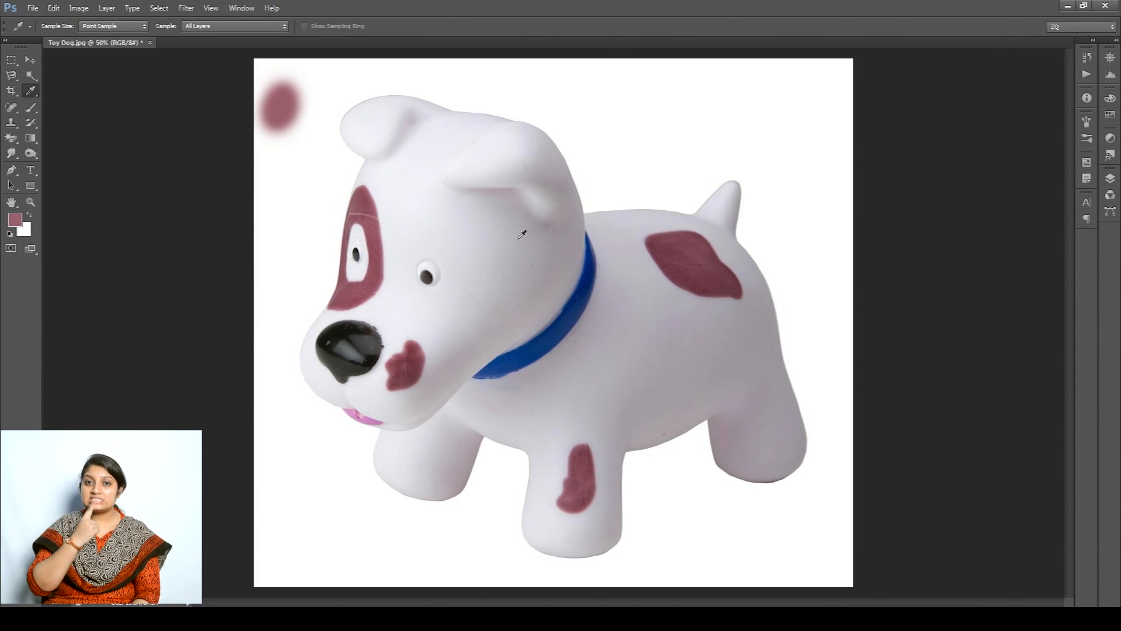
{"action": "left_click", "coordinate": [435, 219]}
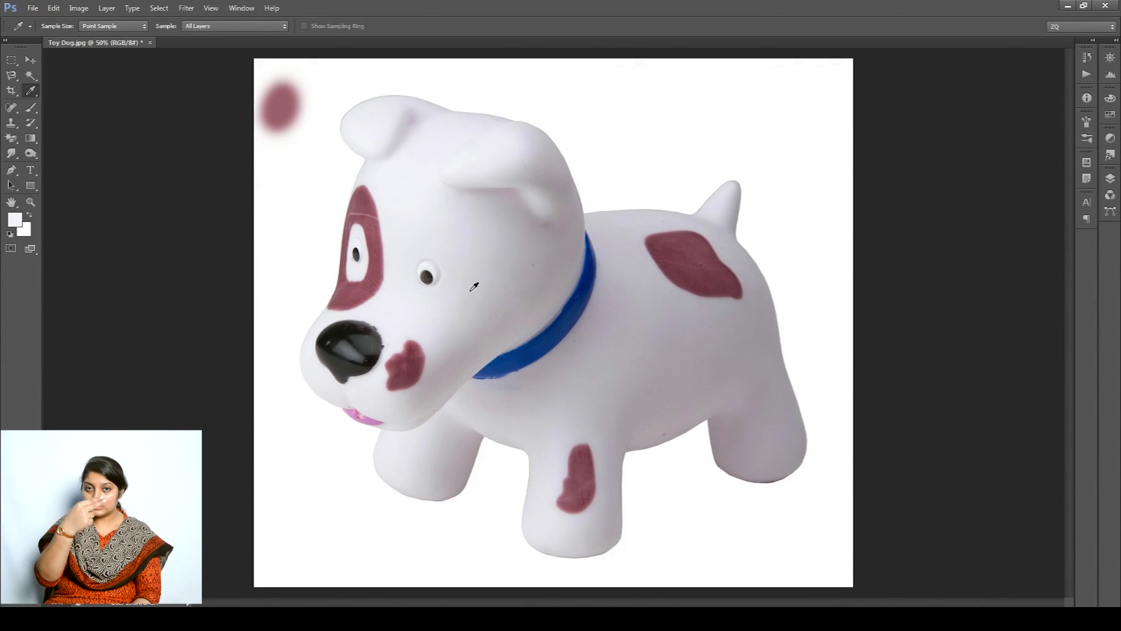
{"action": "key", "text": "b"}
{"action": "mouse_move", "coordinate": [671, 253]}
{"action": "left_mouse_down"}
{"action": "mouse_move", "coordinate": [710, 266]}
{"action": "mouse_move", "coordinate": [688, 259]}
{"action": "mouse_move", "coordinate": [750, 310]}
{"action": "mouse_move", "coordinate": [720, 269]}
{"action": "mouse_move", "coordinate": [676, 267]}
{"action": "mouse_move", "coordinate": [722, 309]}
{"action": "mouse_move", "coordinate": [668, 264]}
{"action": "mouse_move", "coordinate": [708, 259]}
{"action": "mouse_move", "coordinate": [719, 267]}
{"action": "mouse_move", "coordinate": [656, 261]}
{"action": "mouse_move", "coordinate": [736, 278]}
{"action": "mouse_move", "coordinate": [677, 293]}
{"action": "mouse_move", "coordinate": [745, 319]}
{"action": "mouse_move", "coordinate": [699, 304]}
{"action": "mouse_move", "coordinate": [667, 267]}
{"action": "mouse_move", "coordinate": [675, 294]}
{"action": "mouse_move", "coordinate": [721, 314]}
{"action": "mouse_move", "coordinate": [708, 316]}
{"action": "mouse_move", "coordinate": [717, 318]}
{"action": "mouse_move", "coordinate": [689, 292]}
{"action": "mouse_move", "coordinate": [724, 294]}
{"action": "left_mouse_up"}
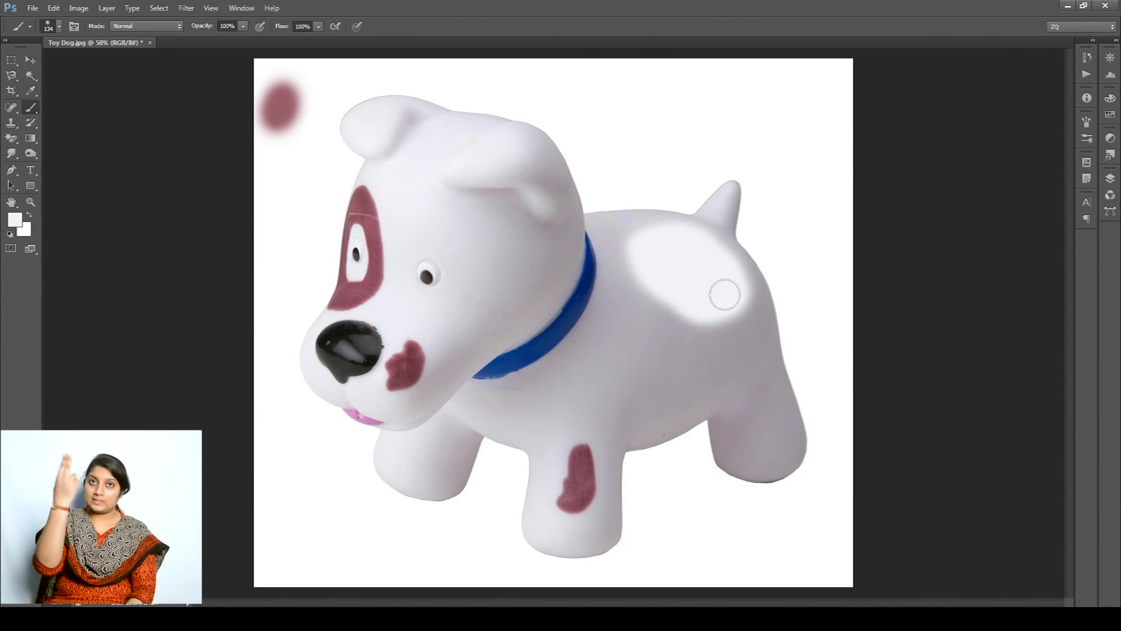
Adjust the brush tip to a size of 86 px with low hardness
{"action": "right_click", "coordinate": [620, 247]}
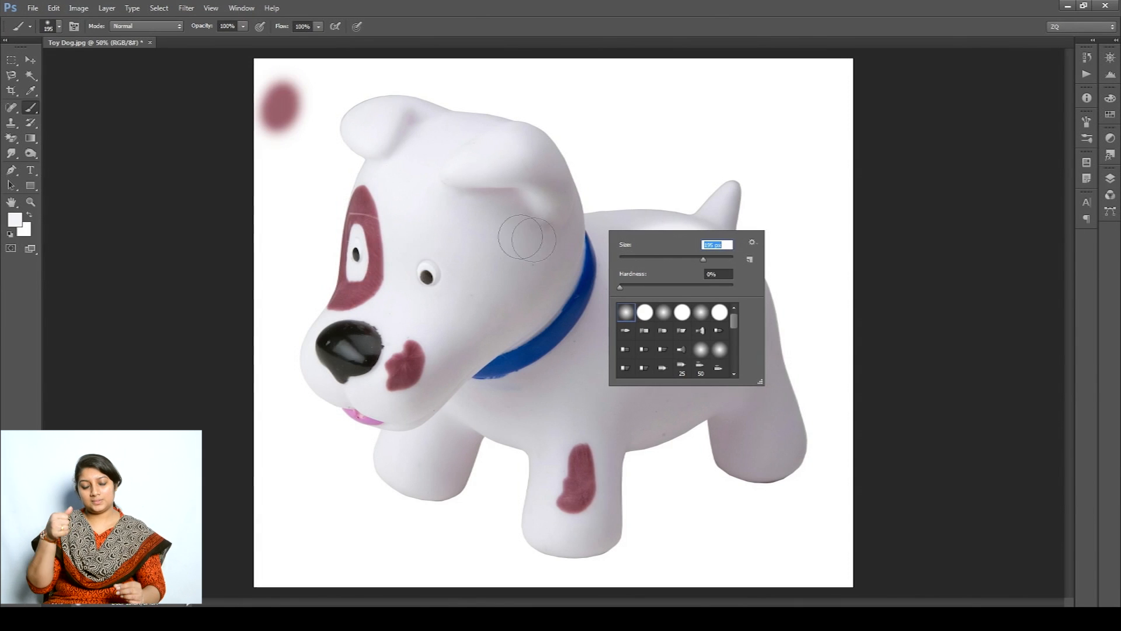
{"action": "left_click_drag", "start_coordinate": [620, 286], "coordinate": [727, 287]}
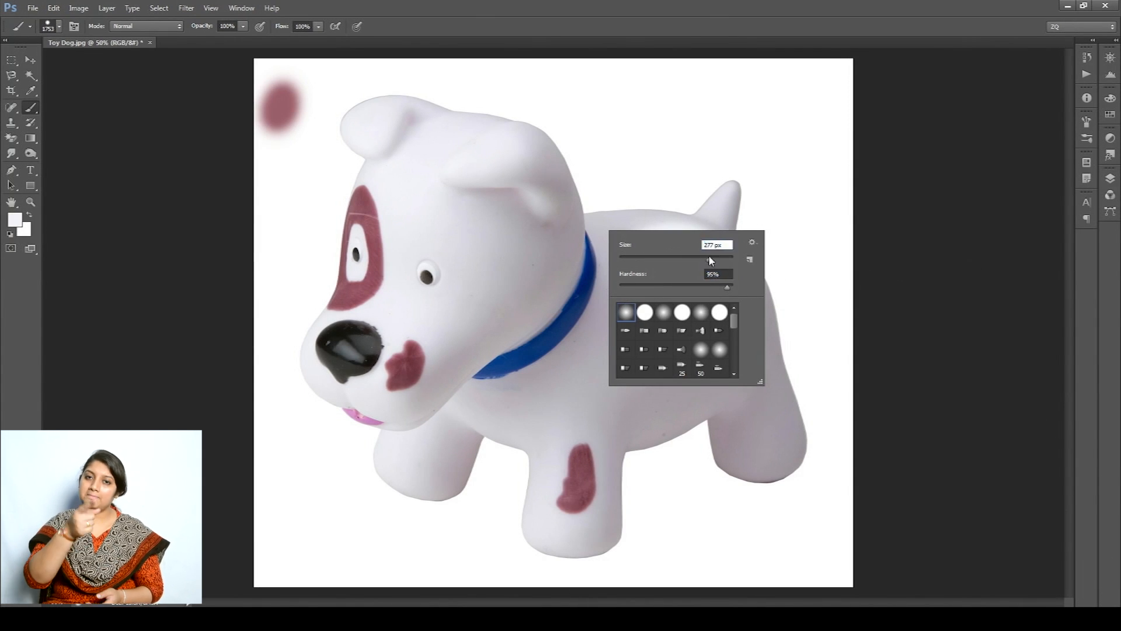
{"action": "left_click", "coordinate": [660, 287]}
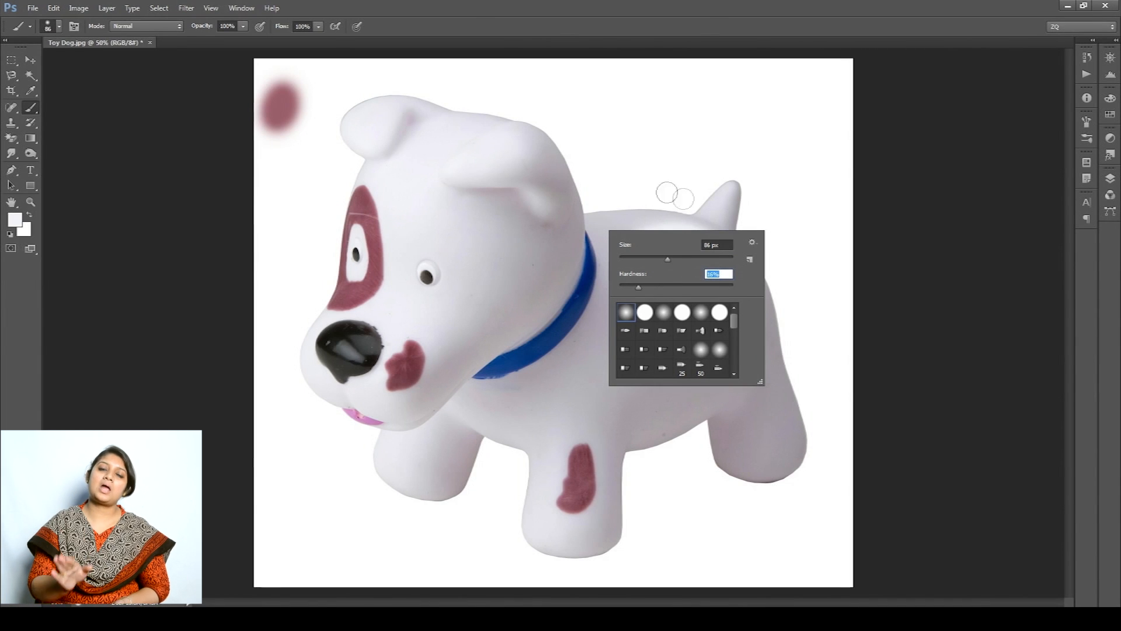
Choose the 134 px grass-like brush tip and paint strokes on the white background below the dog
{"action": "left_click_drag", "start_coordinate": [734, 322], "coordinate": [736, 360]}
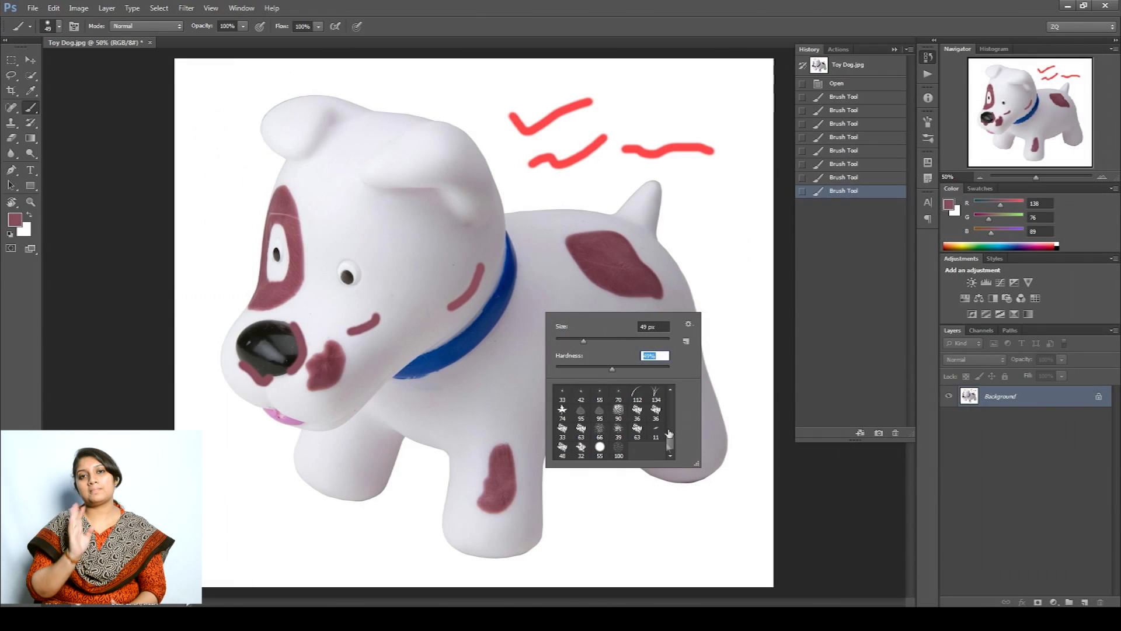
{"action": "left_click", "coordinate": [656, 394]}
{"action": "mouse_move", "coordinate": [414, 542]}
{"action": "left_mouse_down"}
{"action": "mouse_move", "coordinate": [551, 544]}
{"action": "mouse_move", "coordinate": [415, 548]}
{"action": "left_mouse_up"}
{"action": "mouse_move", "coordinate": [623, 467]}
{"action": "left_mouse_down"}
{"action": "mouse_move", "coordinate": [724, 479]}
{"action": "mouse_move", "coordinate": [628, 472]}
{"action": "left_mouse_up"}
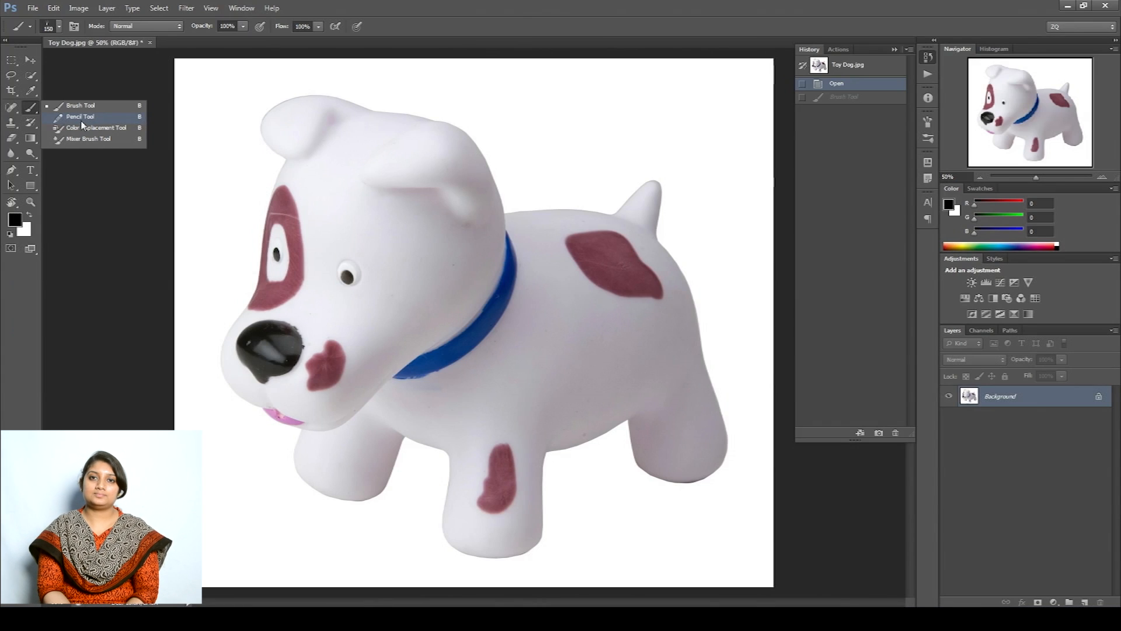
Draw two thick black strokes on the dog's cheek and one on its body with the 90 px Pencil Tool
{"action": "left_click", "coordinate": [89, 118]}
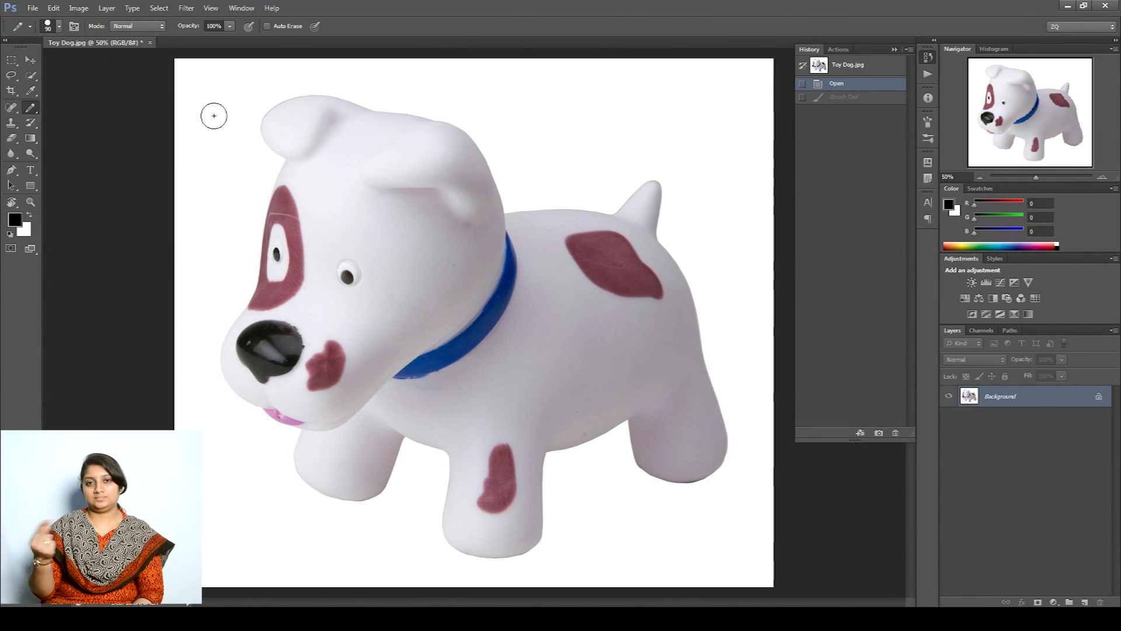
{"action": "mouse_move", "coordinate": [384, 225]}
{"action": "left_mouse_down"}
{"action": "mouse_move", "coordinate": [410, 261]}
{"action": "mouse_move", "coordinate": [391, 299]}
{"action": "left_mouse_up"}
{"action": "left_click_drag", "start_coordinate": [447, 260], "coordinate": [446, 300]}
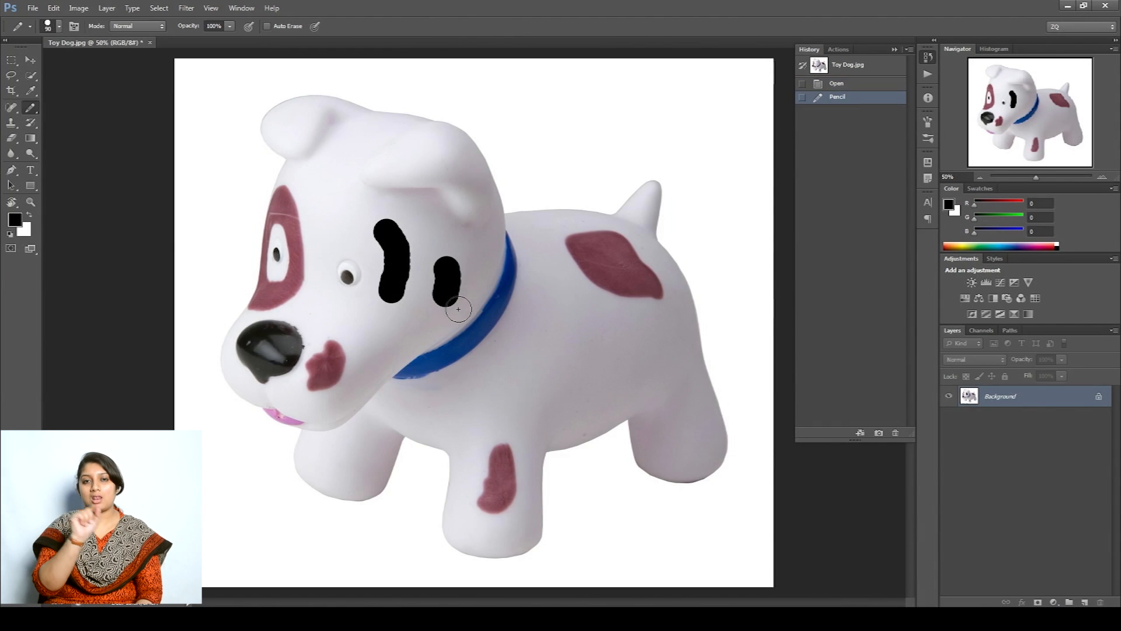
{"action": "left_click_drag", "start_coordinate": [550, 305], "coordinate": [550, 343]}
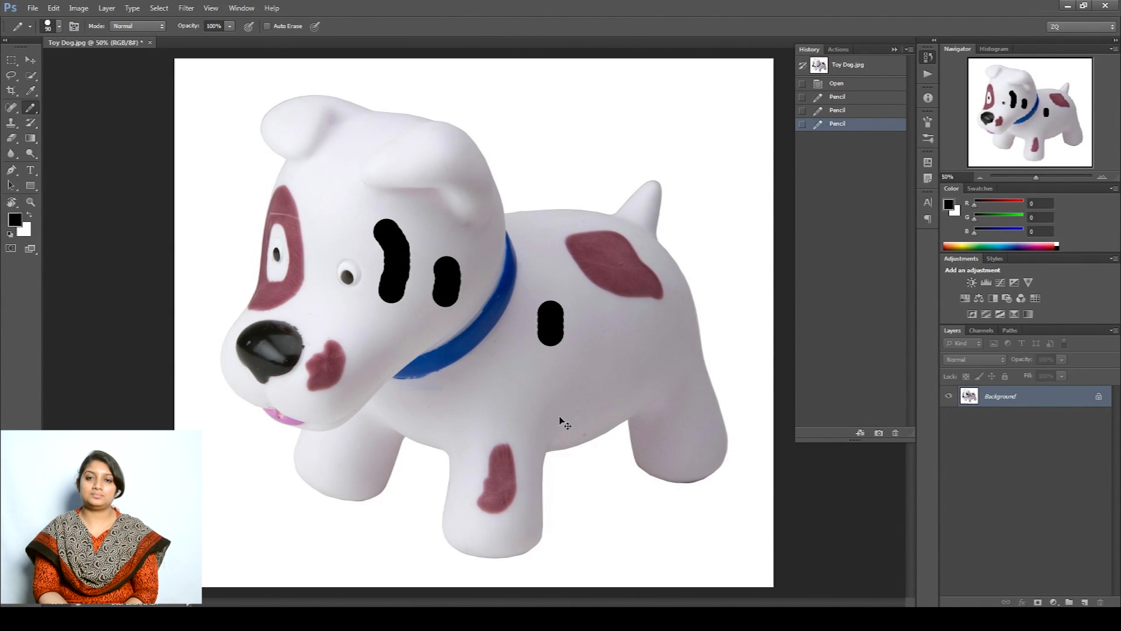
Undo all the black pencil strokes on the dog's cheek and body
{"action": "key", "text": "ctrl+z"}
{"action": "key", "text": "ctrl+z"}
{"action": "key", "text": "ctrl+z"}
{"action": "key", "text": "ctrl+alt+z"}
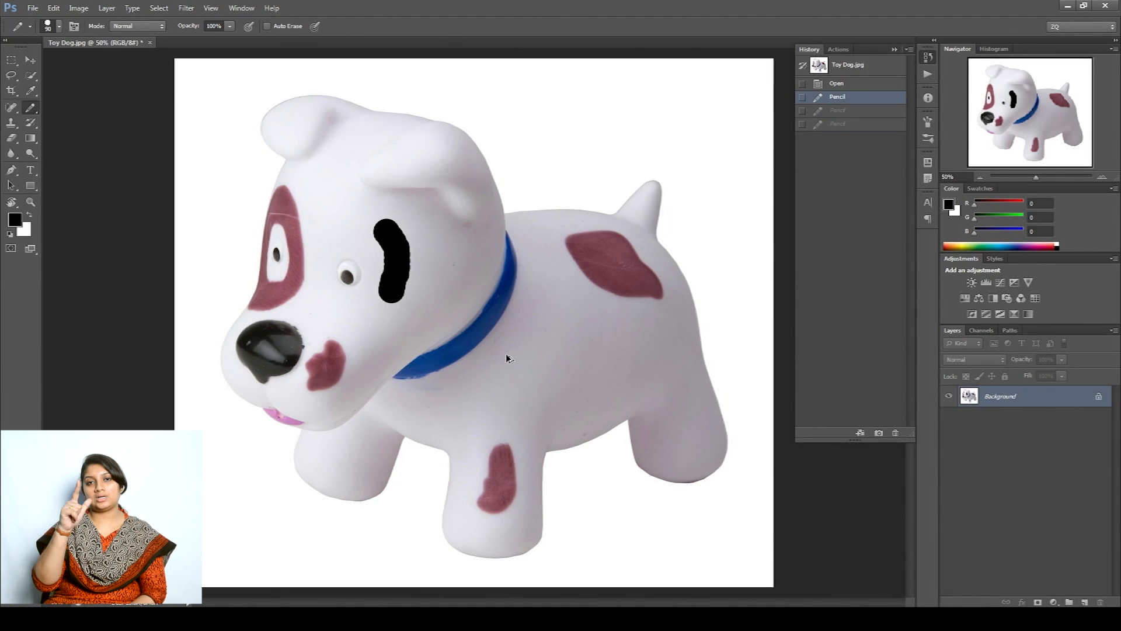
{"action": "key", "text": "ctrl+alt+z"}
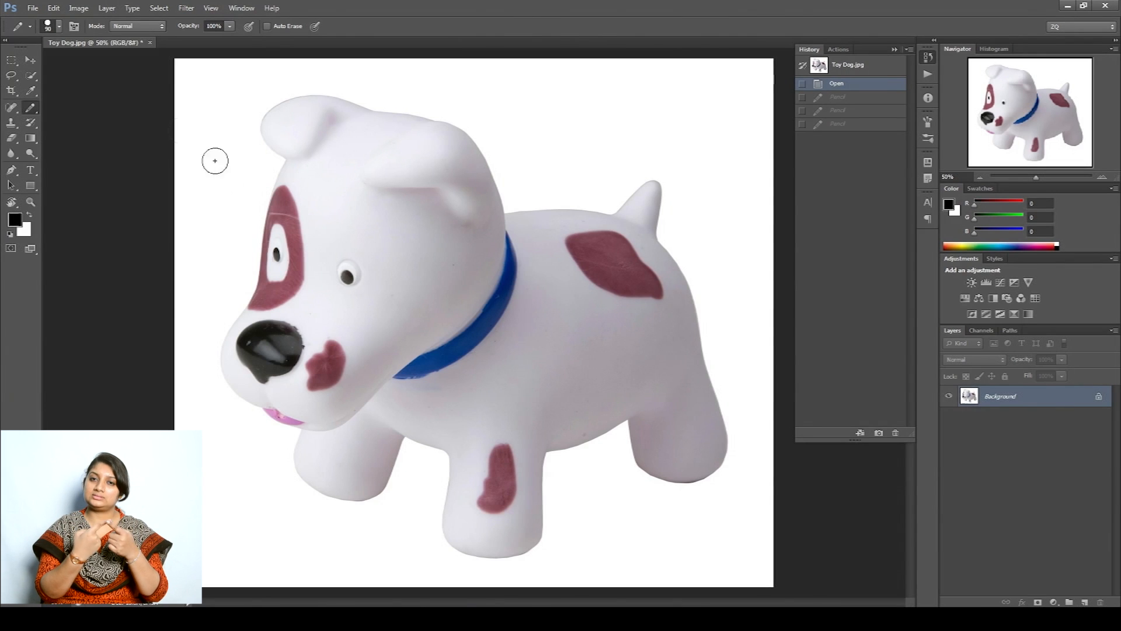
Set the pencil to 80 px with lower hardness, choose another tip, and draw strokes beside the dog's tail and head
{"action": "left_click", "coordinate": [59, 25]}
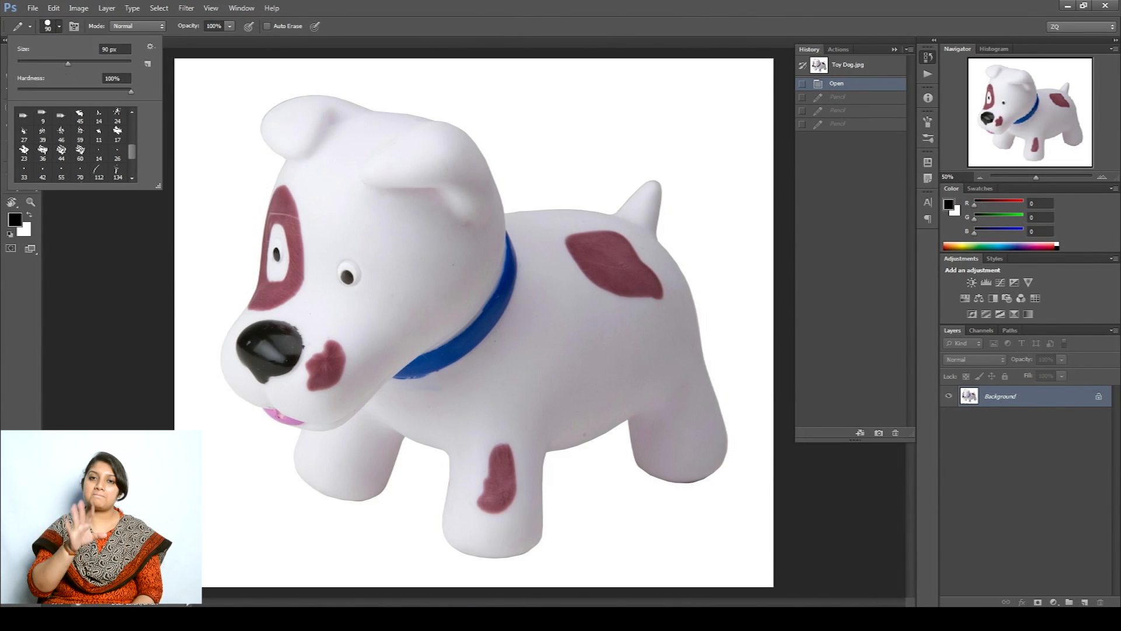
{"action": "mouse_move", "coordinate": [68, 65]}
{"action": "left_mouse_down"}
{"action": "mouse_move", "coordinate": [42, 68]}
{"action": "mouse_move", "coordinate": [52, 68]}
{"action": "mouse_move", "coordinate": [43, 92]}
{"action": "mouse_move", "coordinate": [76, 92]}
{"action": "left_mouse_up"}
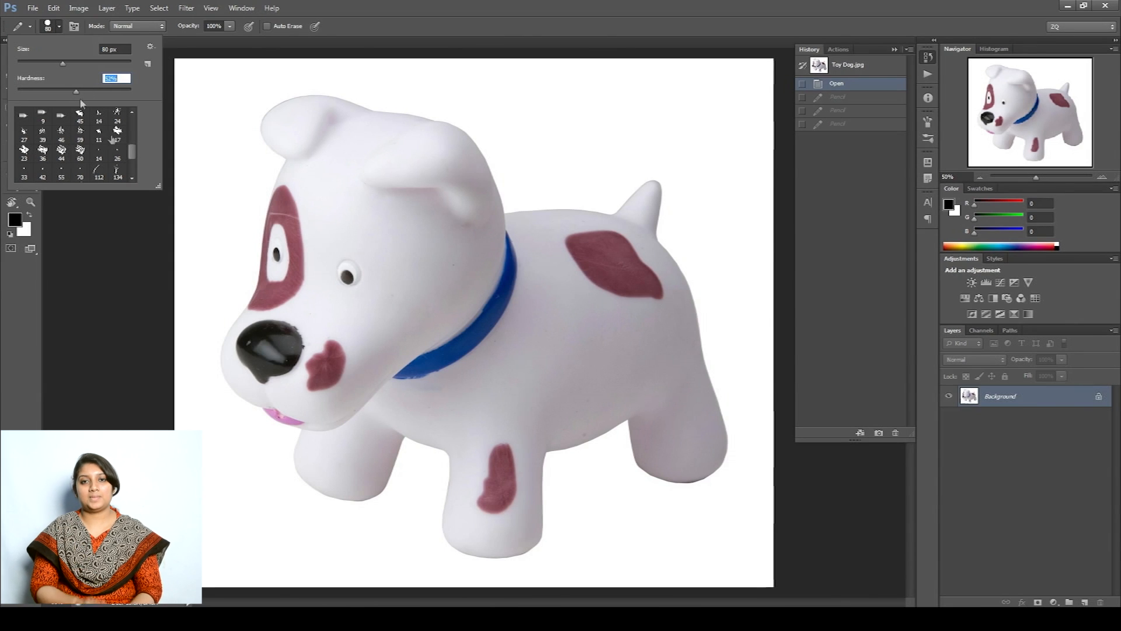
{"action": "left_click_drag", "start_coordinate": [132, 151], "coordinate": [131, 133]}
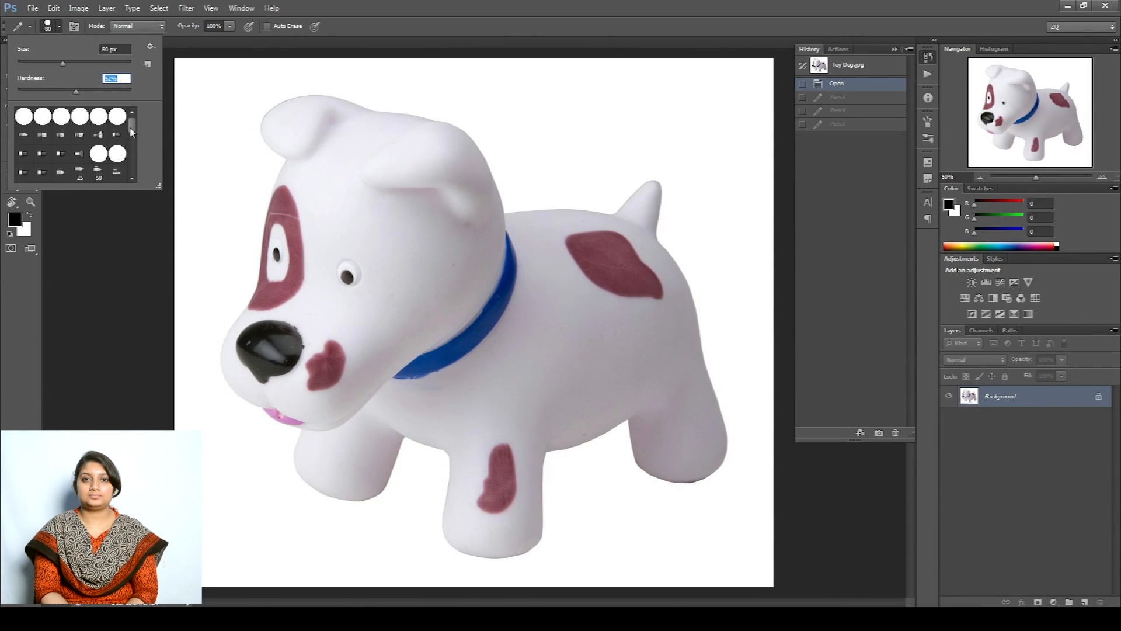
{"action": "left_click", "coordinate": [100, 138]}
{"action": "left_click_drag", "start_coordinate": [695, 129], "coordinate": [720, 239]}
{"action": "left_click_drag", "start_coordinate": [236, 143], "coordinate": [215, 209]}
Draw strokes above the dog's back and below its body, using a different pencil tip for each area
{"action": "left_click", "coordinate": [59, 26]}
{"action": "left_click", "coordinate": [61, 136]}
{"action": "left_click_drag", "start_coordinate": [505, 107], "coordinate": [587, 166]}
{"action": "left_click_drag", "start_coordinate": [601, 99], "coordinate": [600, 178]}
{"action": "left_click", "coordinate": [59, 26]}
{"action": "left_click", "coordinate": [42, 116]}
{"action": "left_click_drag", "start_coordinate": [288, 494], "coordinate": [362, 528]}
{"action": "left_click_drag", "start_coordinate": [542, 569], "coordinate": [604, 525]}
Undo the strokes drawn with the various pencil tips
{"action": "key", "text": "ctrl+alt+z"}
{"action": "key", "text": "ctrl+alt+z"}
{"action": "key", "text": "ctrl+alt+z"}
{"action": "key", "text": "ctrl+alt+z"}
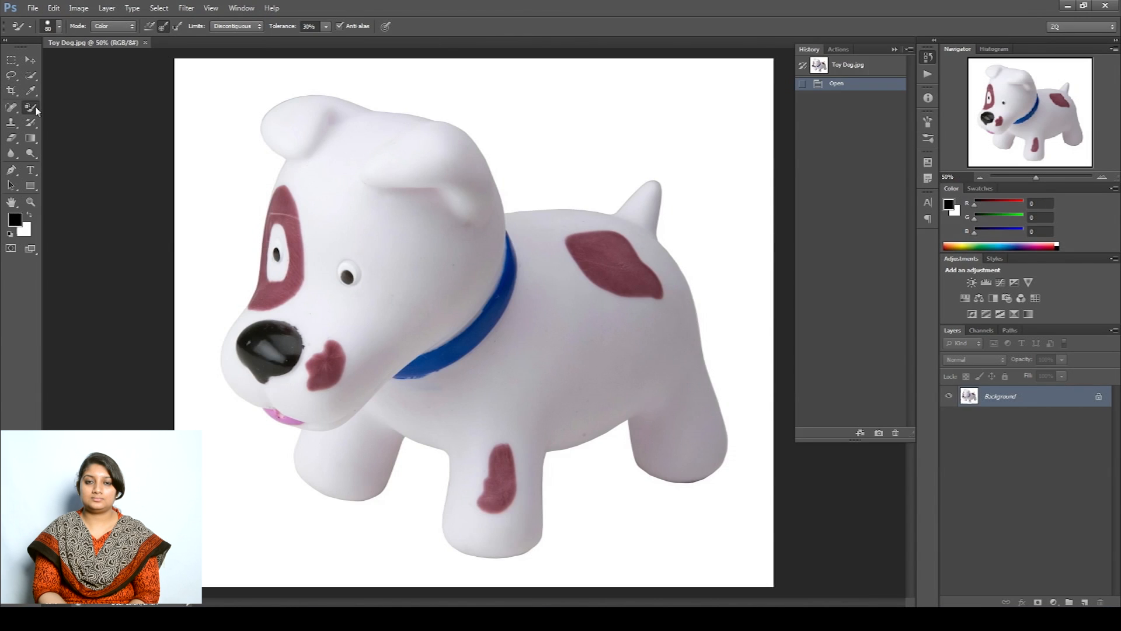
Sample the collar's blue and tint stripes on the dog's body, cheek and chest with the Color Replacement Tool
{"action": "right_click", "coordinate": [35, 109]}
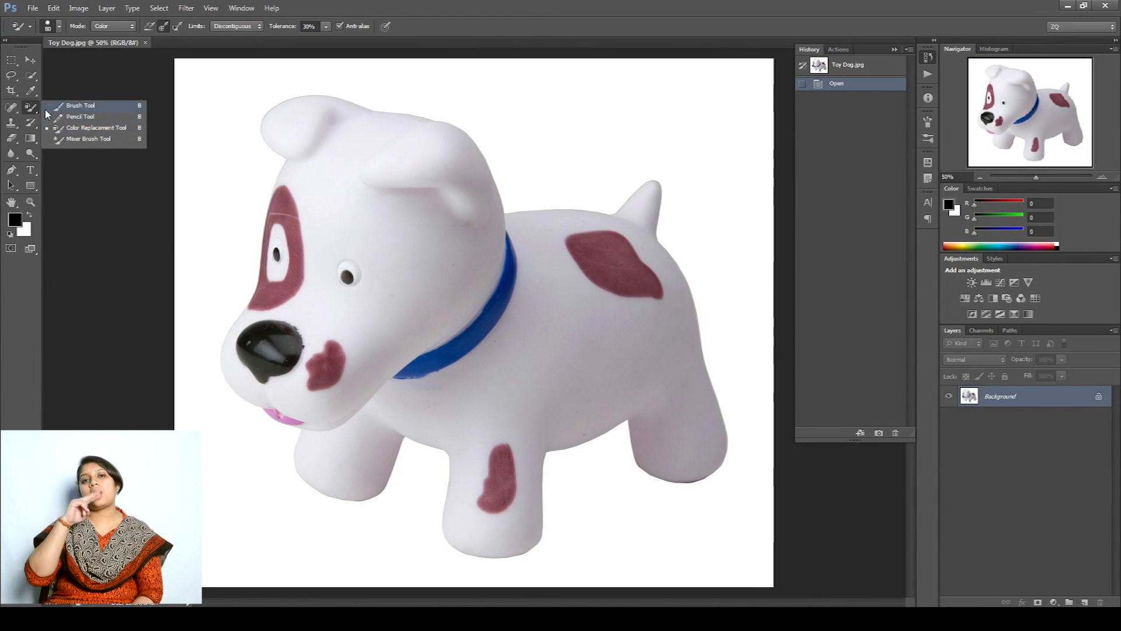
{"action": "left_click", "coordinate": [86, 129]}
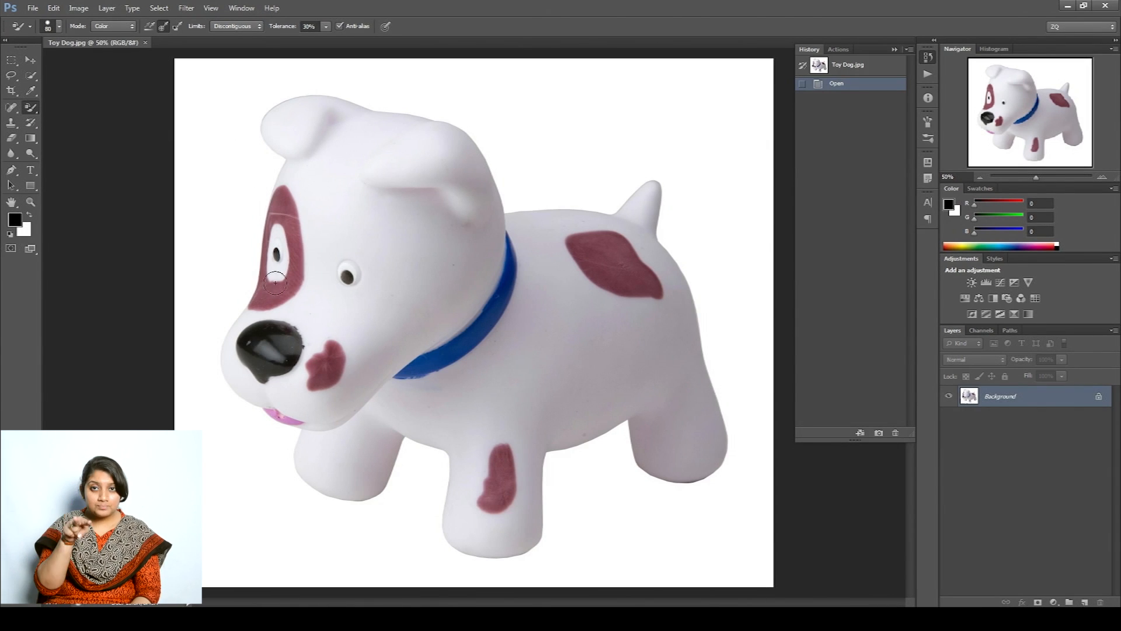
{"action": "left_click", "coordinate": [450, 354], "text": "alt"}
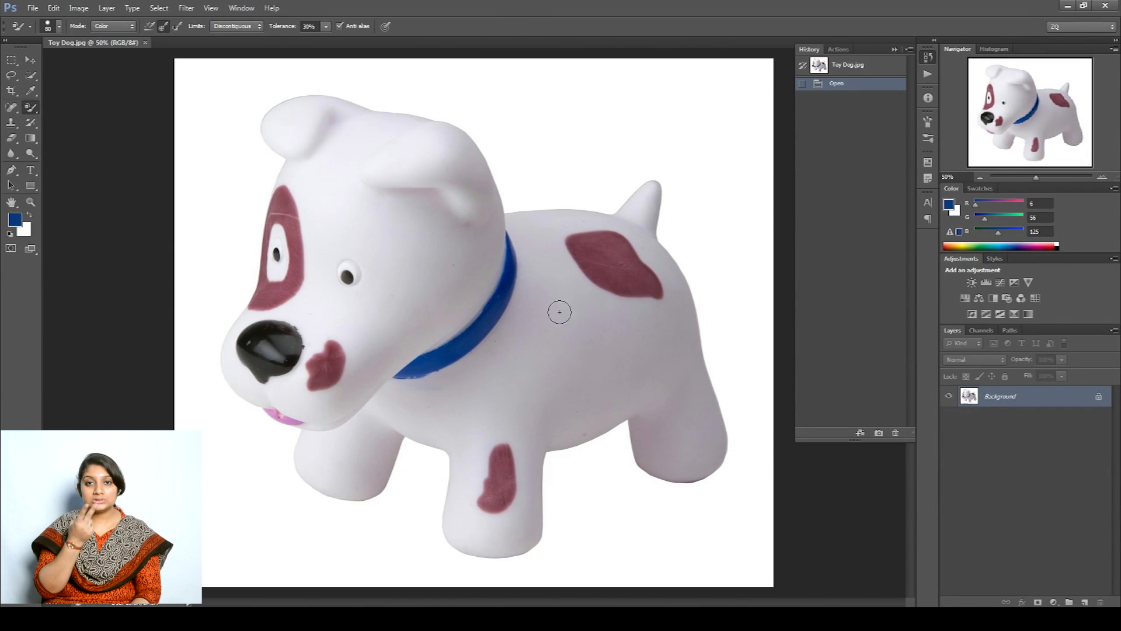
{"action": "left_click_drag", "start_coordinate": [561, 364], "coordinate": [525, 382]}
{"action": "left_click_drag", "start_coordinate": [613, 337], "coordinate": [579, 390]}
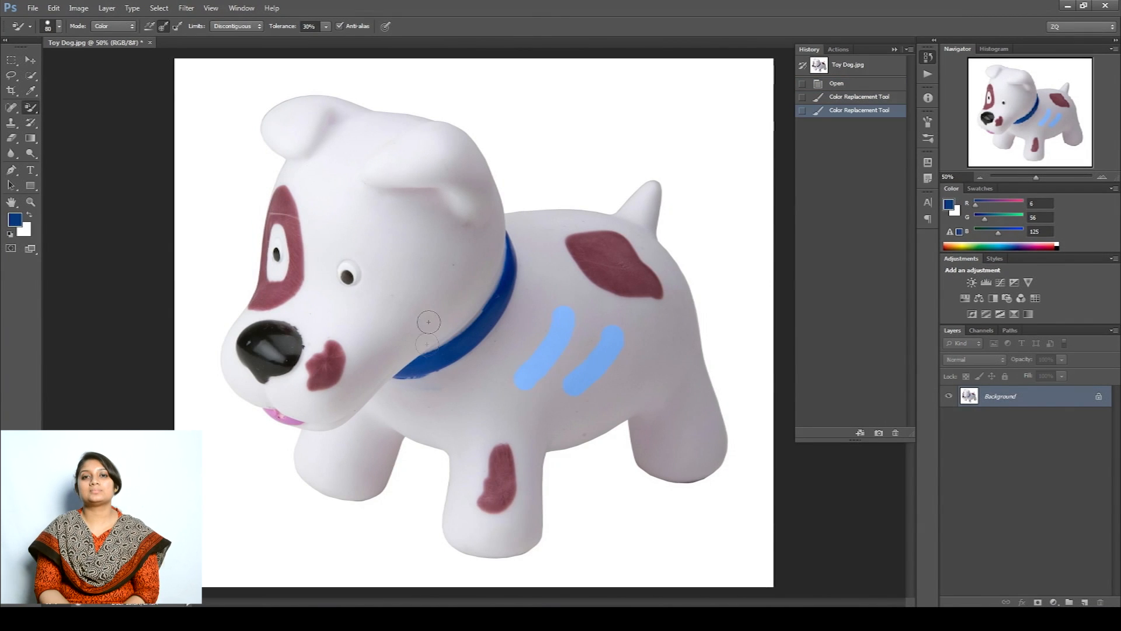
{"action": "left_click_drag", "start_coordinate": [428, 255], "coordinate": [392, 299]}
{"action": "left_click_drag", "start_coordinate": [489, 385], "coordinate": [479, 400]}
Sample maroon from the muzzle spot and recolour streaks across the dog's head, body and hind leg
{"action": "left_click", "coordinate": [328, 367], "text": "alt"}
{"action": "left_click_drag", "start_coordinate": [353, 197], "coordinate": [341, 208]}
{"action": "left_click_drag", "start_coordinate": [415, 213], "coordinate": [392, 235]}
{"action": "left_click_drag", "start_coordinate": [559, 276], "coordinate": [543, 294]}
{"action": "mouse_move", "coordinate": [653, 332]}
{"action": "left_mouse_down"}
{"action": "mouse_move", "coordinate": [653, 378]}
{"action": "mouse_move", "coordinate": [678, 403]}
{"action": "left_mouse_up"}
{"action": "left_click_drag", "start_coordinate": [633, 368], "coordinate": [604, 403]}
{"action": "left_click_drag", "start_coordinate": [602, 408], "coordinate": [552, 432]}
{"action": "mouse_move", "coordinate": [602, 307]}
{"action": "left_mouse_down"}
{"action": "mouse_move", "coordinate": [653, 313]}
{"action": "mouse_move", "coordinate": [611, 422]}
{"action": "mouse_move", "coordinate": [701, 479]}
{"action": "left_mouse_up"}
Enlarge the colour replacement brush, sample the collar's blue again, and recolour broad areas of the dog's body
{"action": "key", "text": "bracketright"}
{"action": "key", "text": "bracketright"}
{"action": "key", "text": "bracketright"}
{"action": "key", "text": "bracketright"}
{"action": "left_click", "coordinate": [478, 333], "text": "alt"}
{"action": "mouse_move", "coordinate": [493, 448]}
{"action": "left_mouse_down"}
{"action": "mouse_move", "coordinate": [403, 485]}
{"action": "mouse_move", "coordinate": [359, 327]}
{"action": "mouse_move", "coordinate": [624, 384]}
{"action": "mouse_move", "coordinate": [380, 144]}
{"action": "mouse_move", "coordinate": [456, 144]}
{"action": "mouse_move", "coordinate": [676, 231]}
{"action": "left_mouse_up"}
{"action": "left_click_drag", "start_coordinate": [560, 374], "coordinate": [434, 457]}
Sample the muzzle spot's maroon, recolour a broad band from the muzzle across the body, and undo it
{"action": "left_click", "coordinate": [328, 367], "text": "alt"}
{"action": "mouse_move", "coordinate": [375, 344]}
{"action": "left_mouse_down"}
{"action": "mouse_move", "coordinate": [400, 387]}
{"action": "mouse_move", "coordinate": [547, 183]}
{"action": "mouse_move", "coordinate": [494, 439]}
{"action": "mouse_move", "coordinate": [507, 357]}
{"action": "mouse_move", "coordinate": [636, 399]}
{"action": "left_mouse_up"}
{"action": "key", "text": "ctrl+alt+z"}
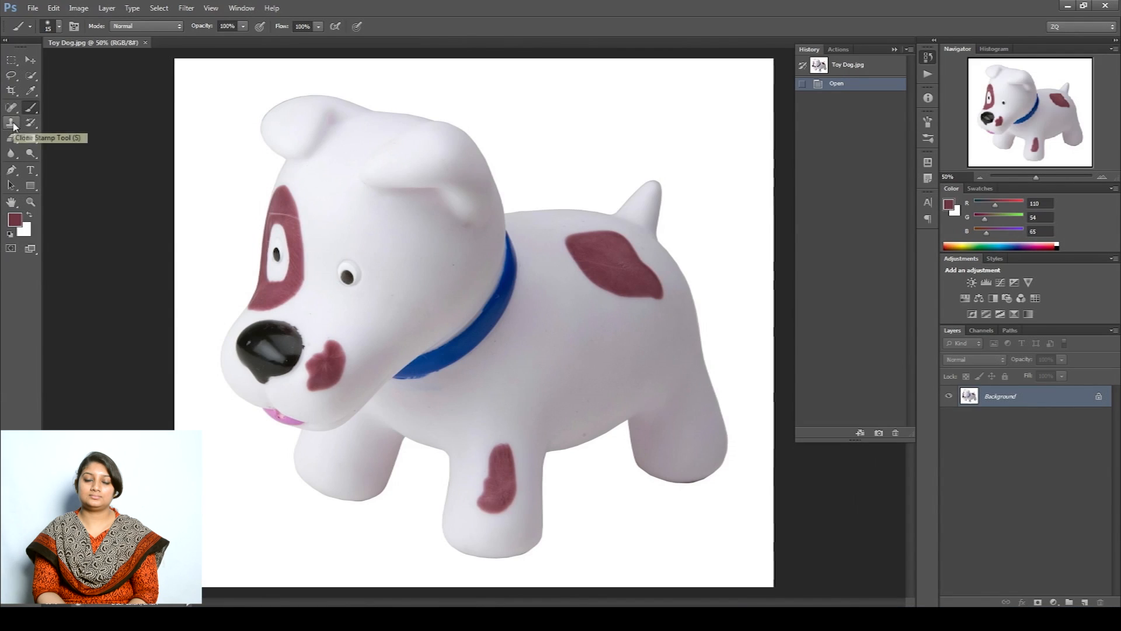
Clone the maroon eye patch around the dog's other eye with the Clone Stamp Tool at 90 px
{"action": "left_click", "coordinate": [11, 122]}
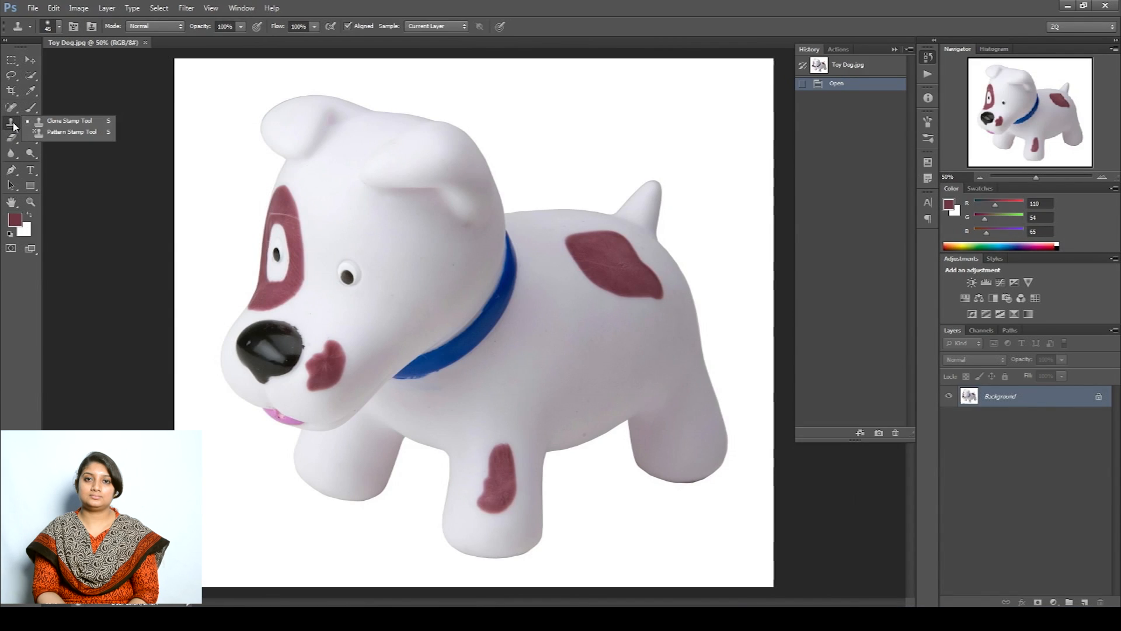
{"action": "left_click", "coordinate": [53, 122]}
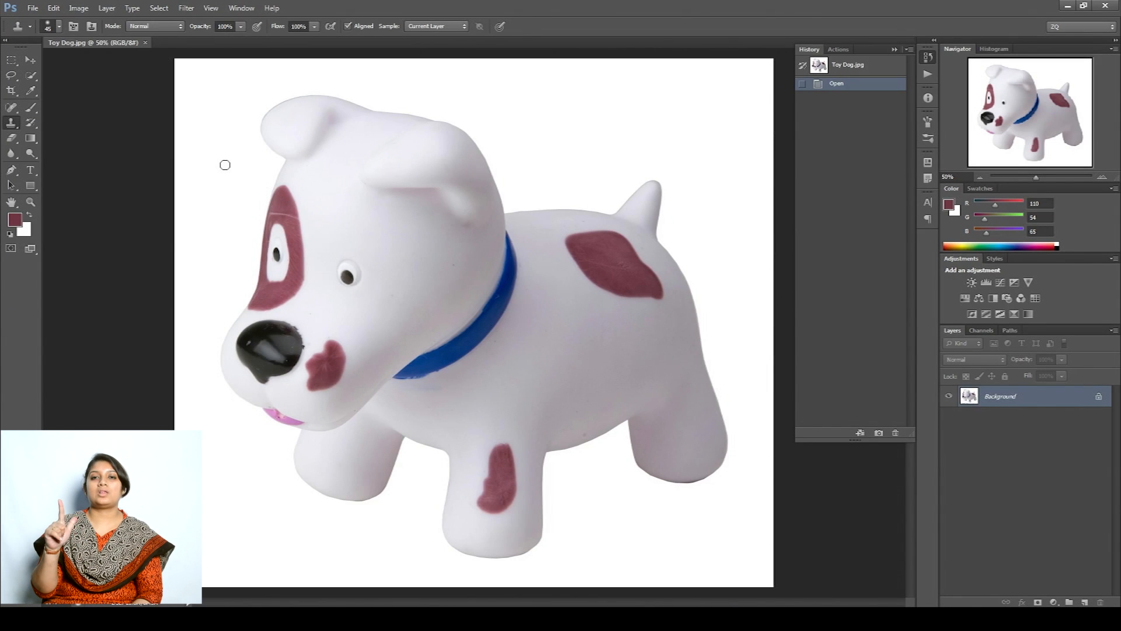
{"action": "key", "text": "bracketright"}
{"action": "key", "text": "bracketright"}
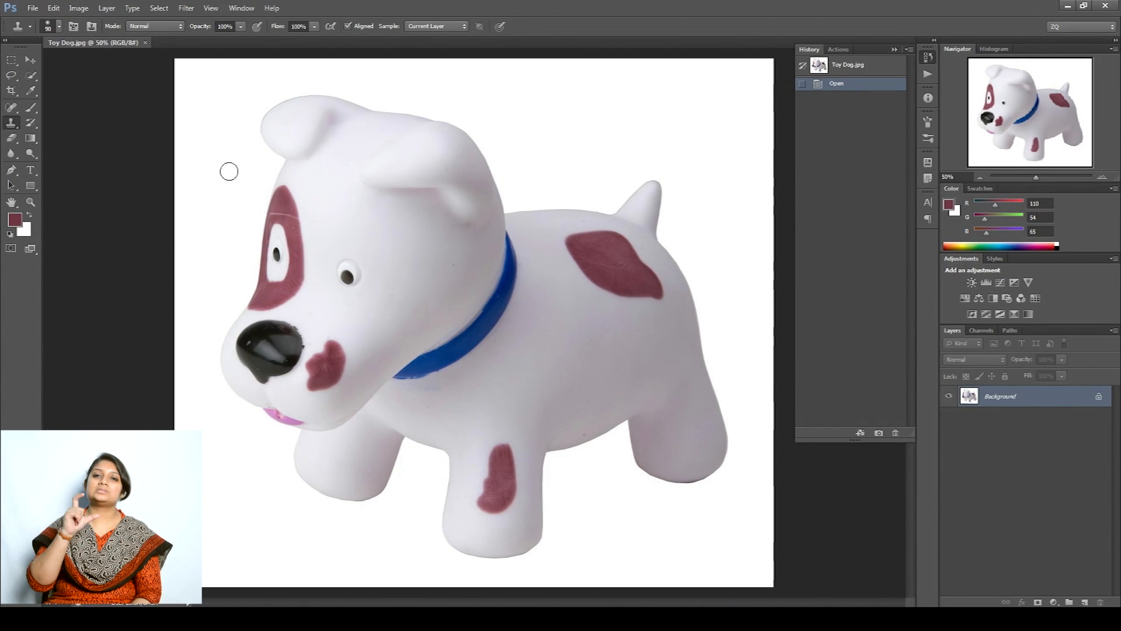
{"action": "left_click", "coordinate": [299, 279], "text": "alt"}
{"action": "mouse_move", "coordinate": [342, 307]}
{"action": "left_mouse_down"}
{"action": "mouse_move", "coordinate": [364, 334]}
{"action": "mouse_move", "coordinate": [358, 324]}
{"action": "mouse_move", "coordinate": [380, 310]}
{"action": "mouse_move", "coordinate": [342, 311]}
{"action": "mouse_move", "coordinate": [367, 324]}
{"action": "mouse_move", "coordinate": [392, 290]}
{"action": "mouse_move", "coordinate": [378, 315]}
{"action": "mouse_move", "coordinate": [390, 296]}
{"action": "mouse_move", "coordinate": [377, 251]}
{"action": "mouse_move", "coordinate": [387, 298]}
{"action": "mouse_move", "coordinate": [393, 267]}
{"action": "mouse_move", "coordinate": [385, 298]}
{"action": "mouse_move", "coordinate": [396, 276]}
{"action": "mouse_move", "coordinate": [366, 248]}
{"action": "left_mouse_up"}
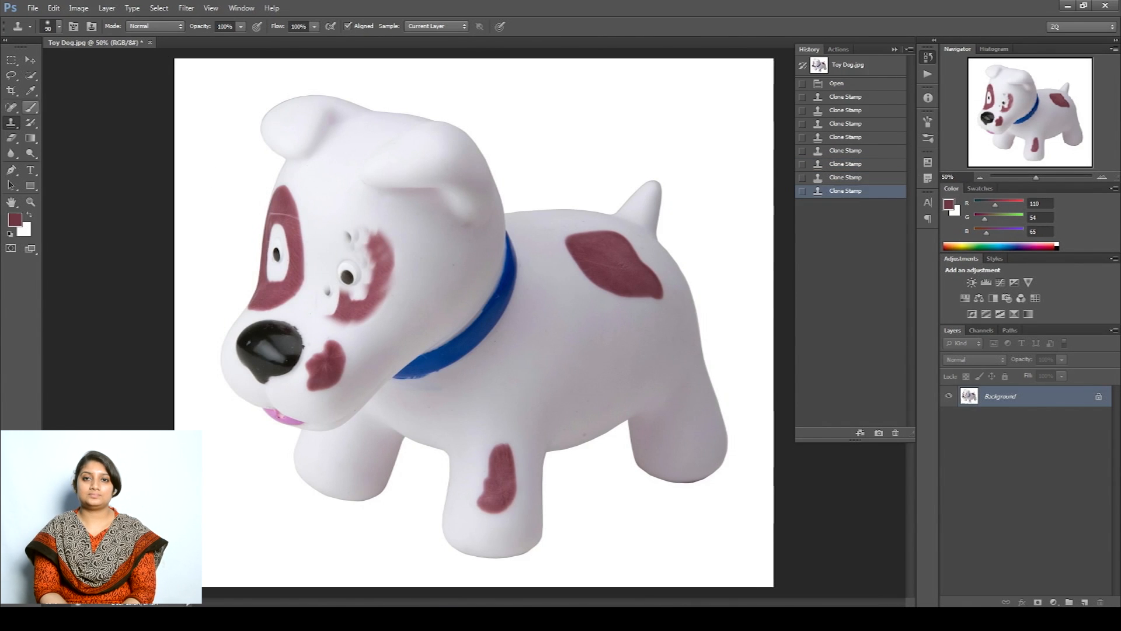
Paint the blue bubble pattern on the maroon eye patch and the dog's body with the Pattern Stamp Tool
{"action": "left_click", "coordinate": [11, 124]}
{"action": "left_click", "coordinate": [58, 133]}
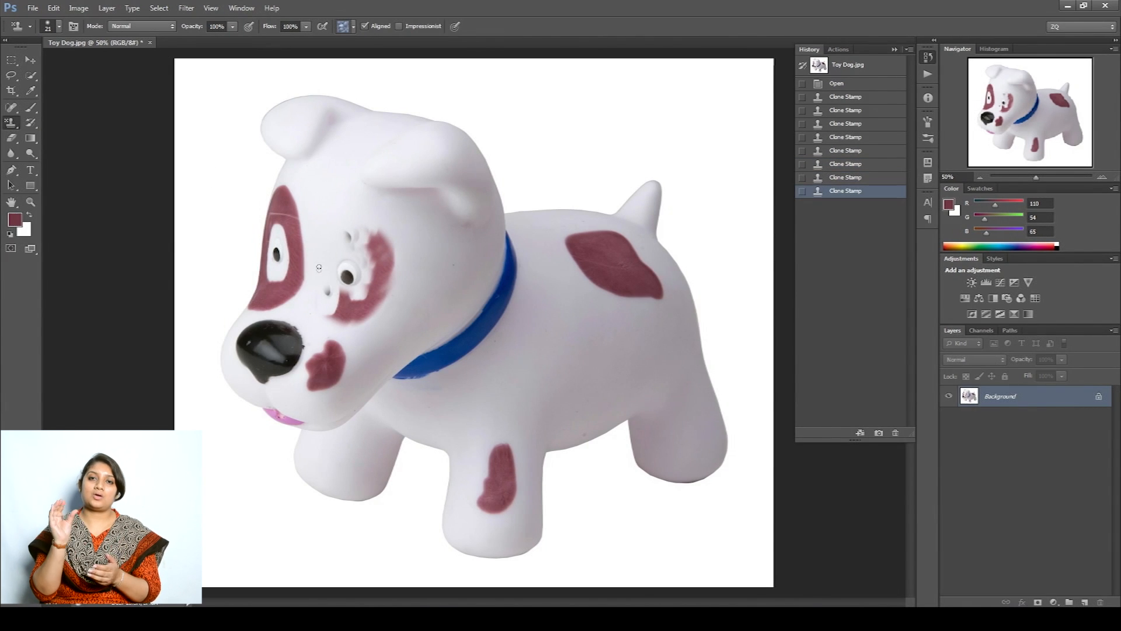
{"action": "left_click_drag", "start_coordinate": [296, 264], "coordinate": [296, 274]}
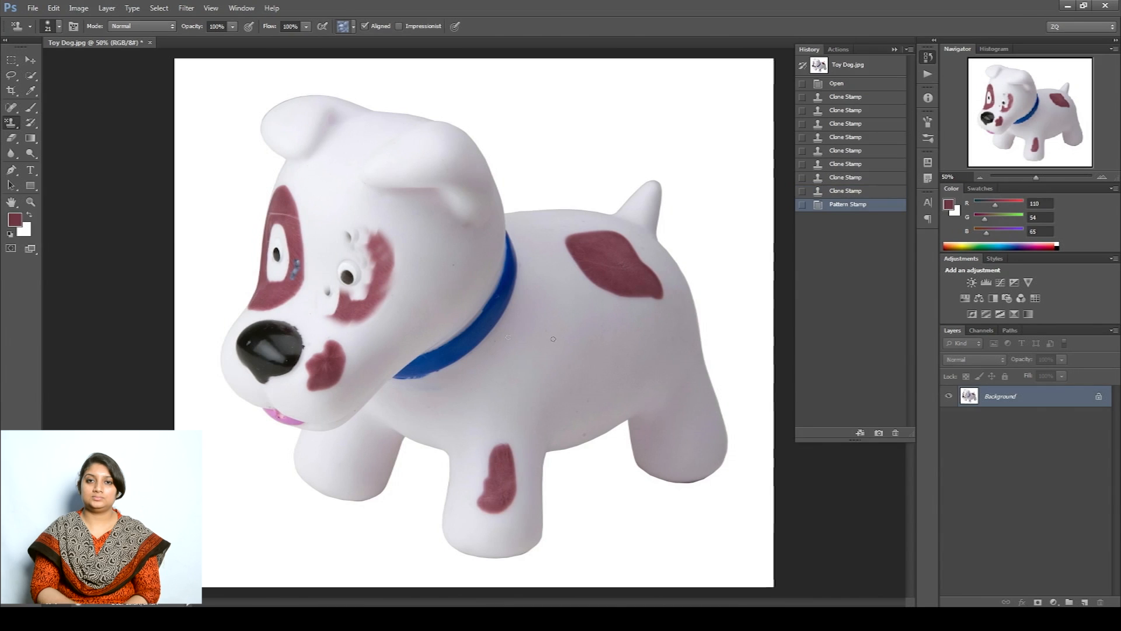
{"action": "mouse_move", "coordinate": [544, 340]}
{"action": "left_mouse_down"}
{"action": "mouse_move", "coordinate": [522, 380]}
{"action": "mouse_move", "coordinate": [553, 386]}
{"action": "mouse_move", "coordinate": [513, 400]}
{"action": "mouse_move", "coordinate": [531, 422]}
{"action": "left_mouse_up"}
Choose the multicoloured geometric pattern and paint a strip of it on the dog's side behind the collar
{"action": "left_click", "coordinate": [354, 27]}
{"action": "left_click", "coordinate": [311, 51]}
{"action": "mouse_move", "coordinate": [563, 301]}
{"action": "left_mouse_down"}
{"action": "mouse_move", "coordinate": [596, 349]}
{"action": "mouse_move", "coordinate": [588, 372]}
{"action": "mouse_move", "coordinate": [553, 286]}
{"action": "left_mouse_up"}
Choose the fourth, grey pattern and paint it on the dog's cheek, enlarging the brush to 125 px
{"action": "left_click", "coordinate": [354, 28]}
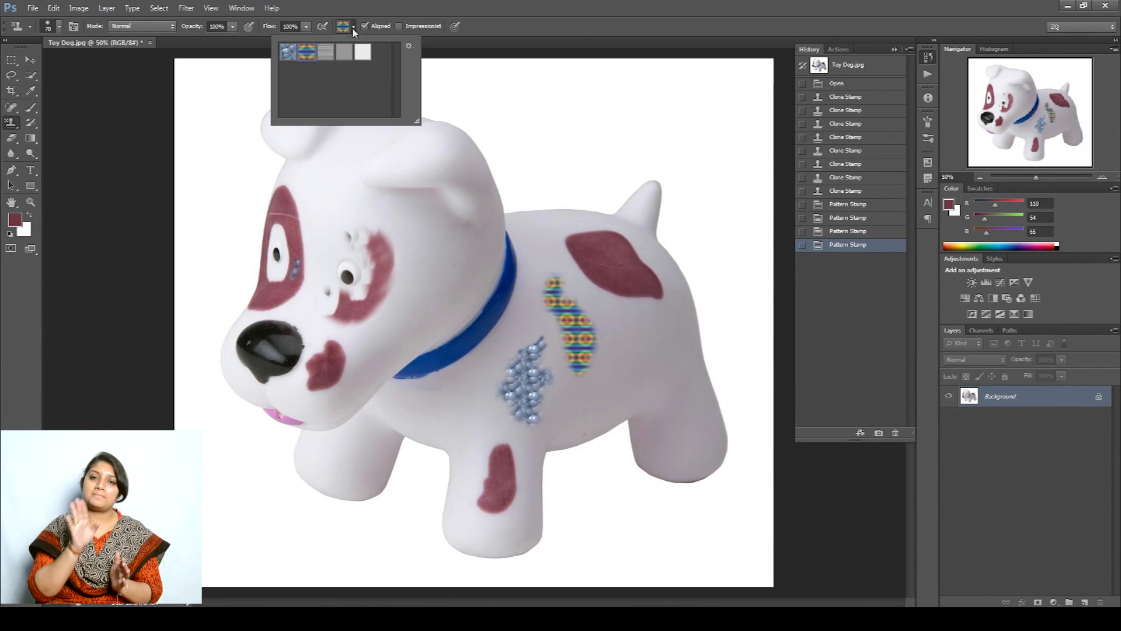
{"action": "left_click", "coordinate": [346, 53]}
{"action": "mouse_move", "coordinate": [423, 214]}
{"action": "left_mouse_down"}
{"action": "mouse_move", "coordinate": [456, 283]}
{"action": "mouse_move", "coordinate": [400, 355]}
{"action": "mouse_move", "coordinate": [429, 312]}
{"action": "mouse_move", "coordinate": [431, 270]}
{"action": "mouse_move", "coordinate": [409, 210]}
{"action": "left_mouse_up"}
{"action": "key", "text": "bracketright"}
{"action": "key", "text": "bracketright"}
{"action": "key", "text": "bracketright"}
Choose the other grey pattern and stamp it on the dog's forehead and hind leg
{"action": "left_click", "coordinate": [353, 26]}
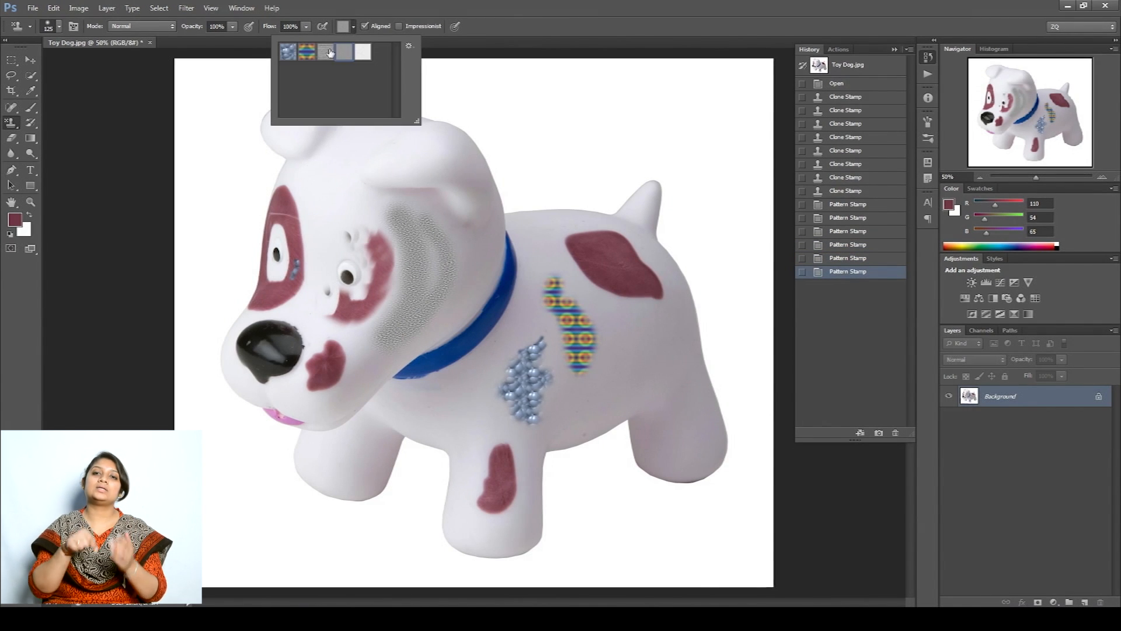
{"action": "mouse_move", "coordinate": [343, 190]}
{"action": "left_mouse_down"}
{"action": "mouse_move", "coordinate": [345, 228]}
{"action": "mouse_move", "coordinate": [333, 216]}
{"action": "left_mouse_up"}
{"action": "mouse_move", "coordinate": [633, 334]}
{"action": "left_mouse_down"}
{"action": "mouse_move", "coordinate": [660, 370]}
{"action": "mouse_move", "coordinate": [670, 467]}
{"action": "left_mouse_up"}
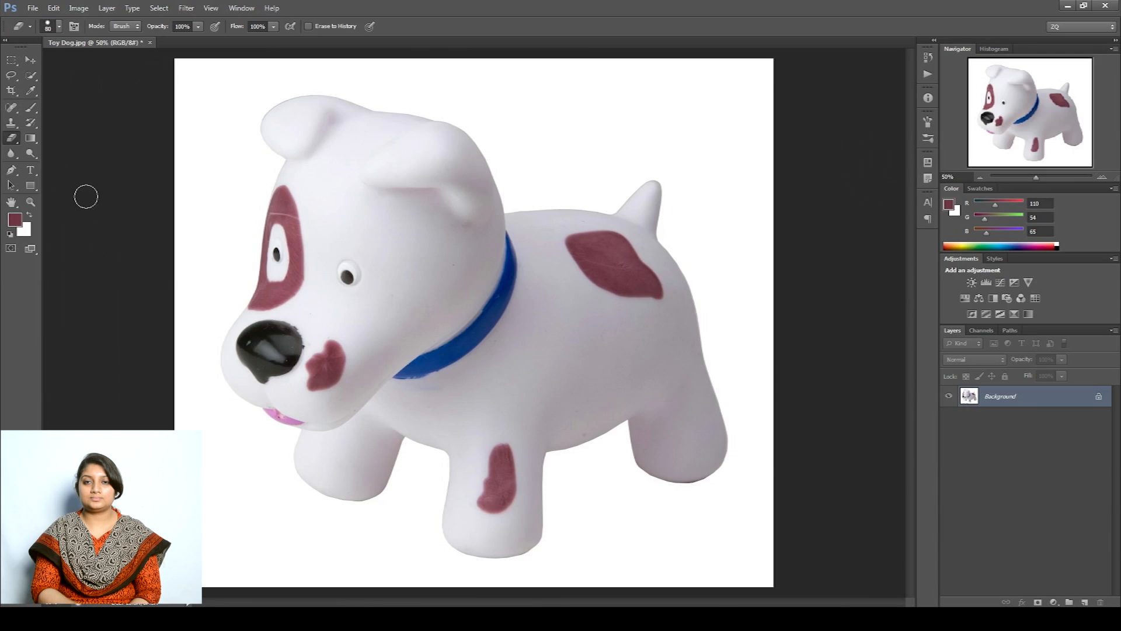
Erase short strokes across the dog's forehead, eye and cheek with the Eraser Tool at 60 px
{"action": "right_click", "coordinate": [13, 141]}
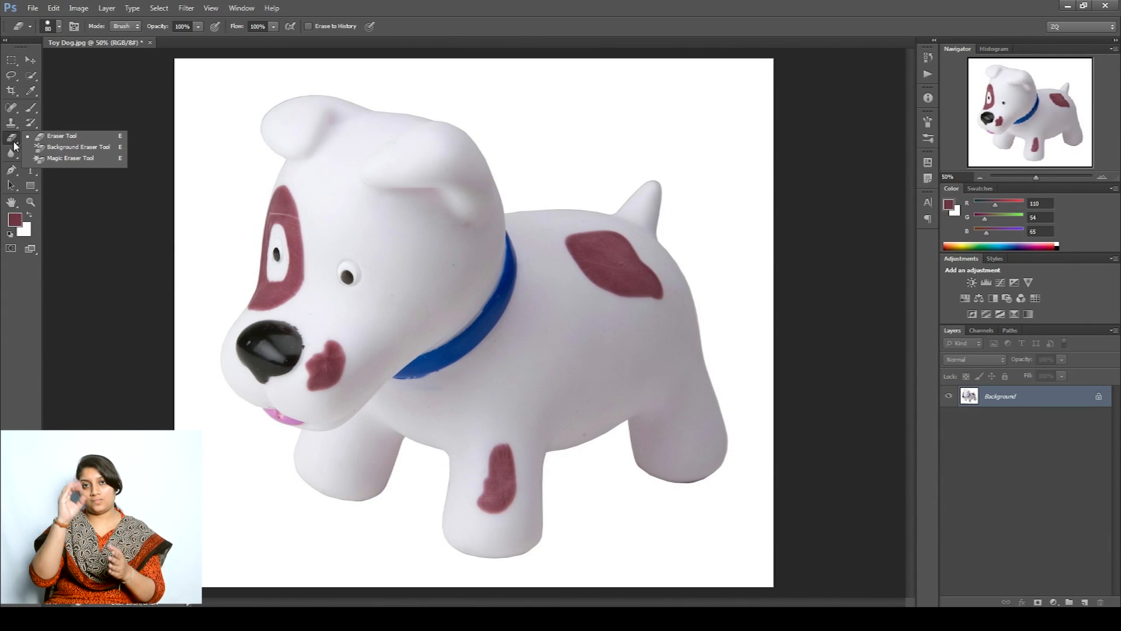
{"action": "left_click", "coordinate": [48, 140]}
{"action": "right_click", "coordinate": [17, 139]}
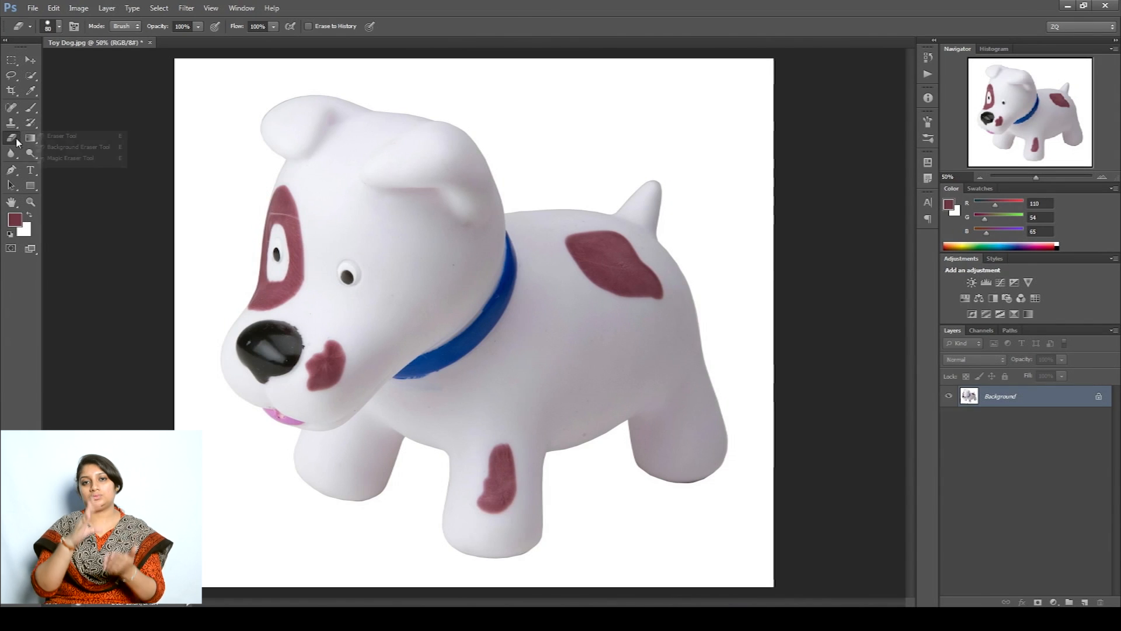
{"action": "left_click", "coordinate": [53, 140]}
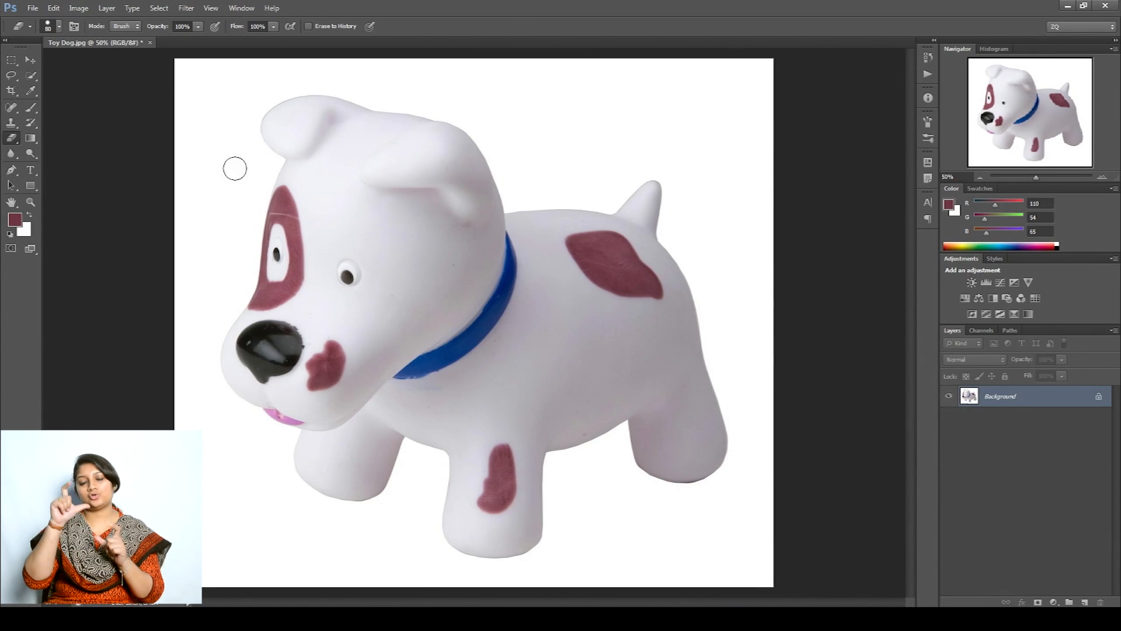
{"action": "left_click_drag", "start_coordinate": [325, 219], "coordinate": [350, 297]}
{"action": "left_click_drag", "start_coordinate": [423, 264], "coordinate": [390, 308]}
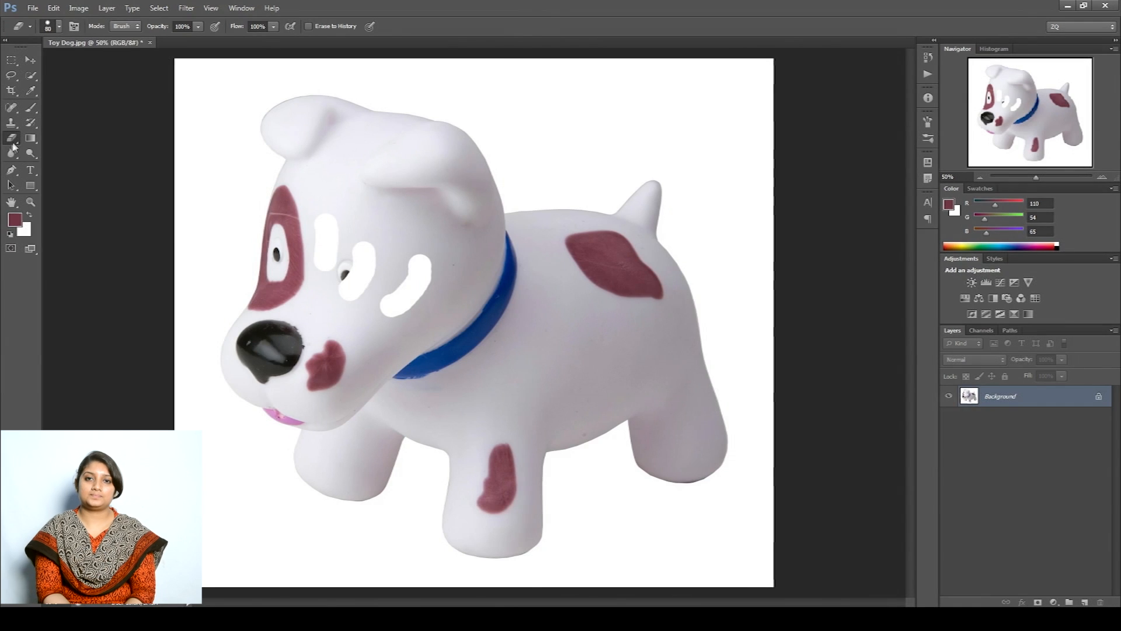
Erase the dog's tail and the outer edge of its back and hind leg with the Eraser Tool at 125 px
{"action": "right_click", "coordinate": [17, 139]}
{"action": "left_click", "coordinate": [53, 149]}
{"action": "mouse_move", "coordinate": [606, 143]}
{"action": "left_mouse_down"}
{"action": "mouse_move", "coordinate": [607, 119]}
{"action": "mouse_move", "coordinate": [750, 73]}
{"action": "mouse_move", "coordinate": [584, 146]}
{"action": "mouse_move", "coordinate": [614, 203]}
{"action": "left_mouse_up"}
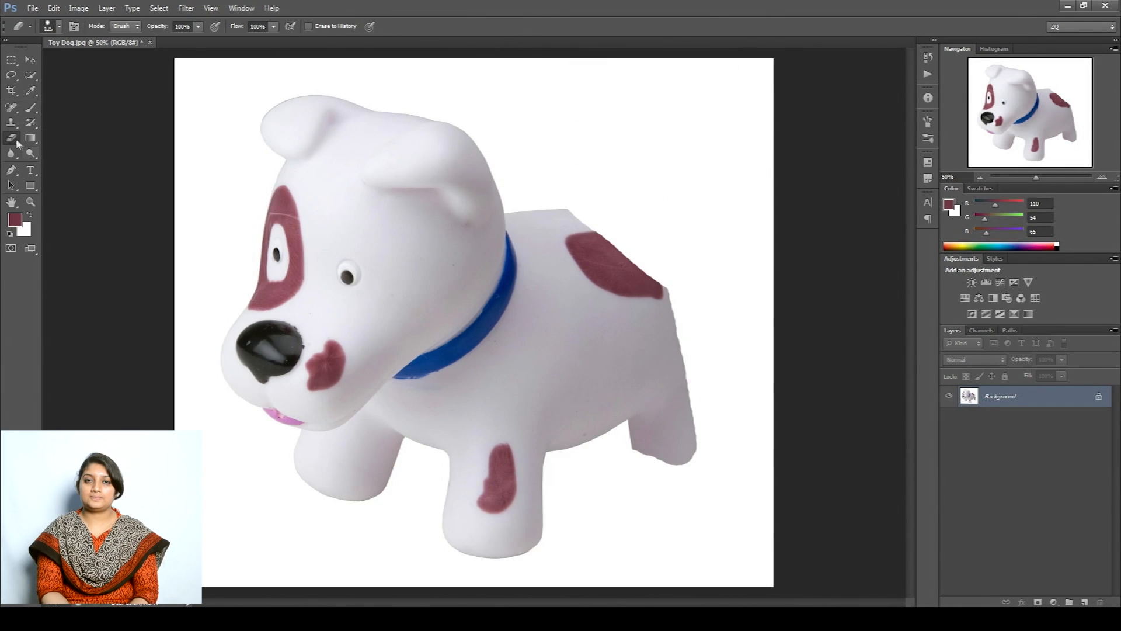
Erase strips of the white backdrop around the dog's head and muzzle to transparency with the Background Eraser Tool
{"action": "right_click", "coordinate": [18, 139]}
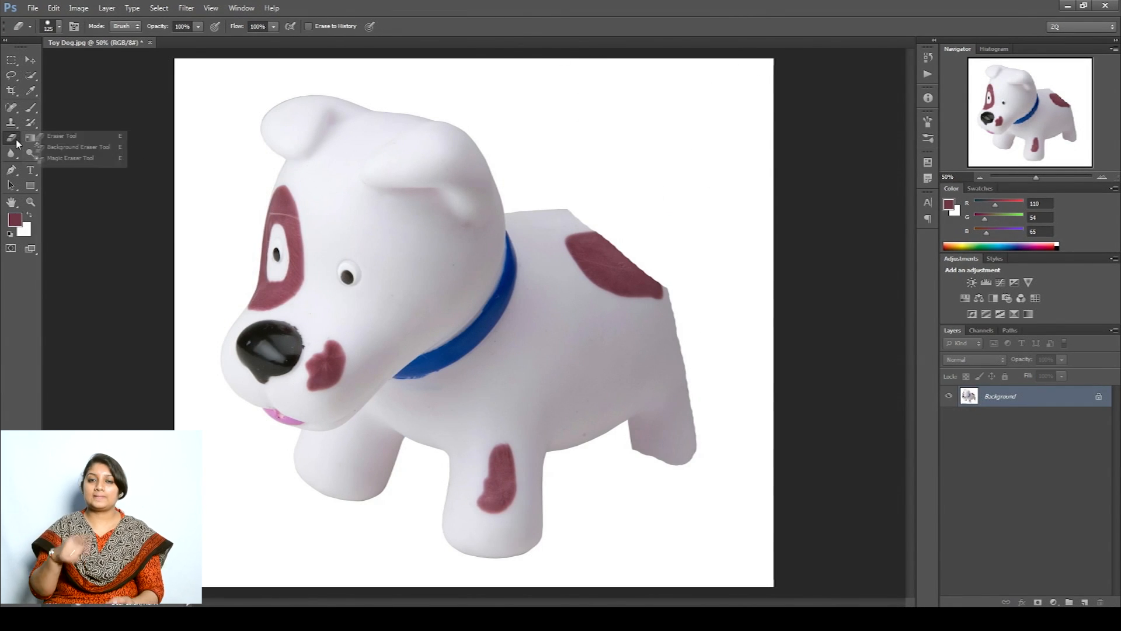
{"action": "left_click", "coordinate": [52, 149]}
{"action": "mouse_move", "coordinate": [219, 131]}
{"action": "left_mouse_down"}
{"action": "mouse_move", "coordinate": [231, 236]}
{"action": "mouse_move", "coordinate": [236, 207]}
{"action": "mouse_move", "coordinate": [255, 282]}
{"action": "left_mouse_up"}
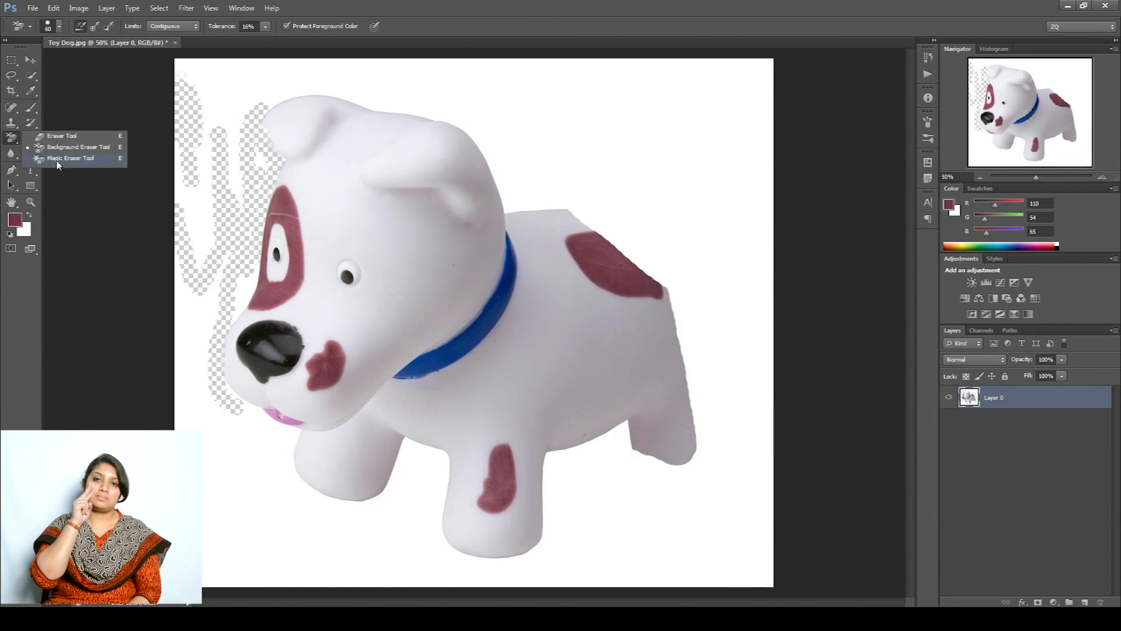
Remove the remaining white backdrop and the leftover white patches beside the head with the Magic Eraser Tool
{"action": "left_click", "coordinate": [54, 161]}
{"action": "left_click", "coordinate": [260, 90]}
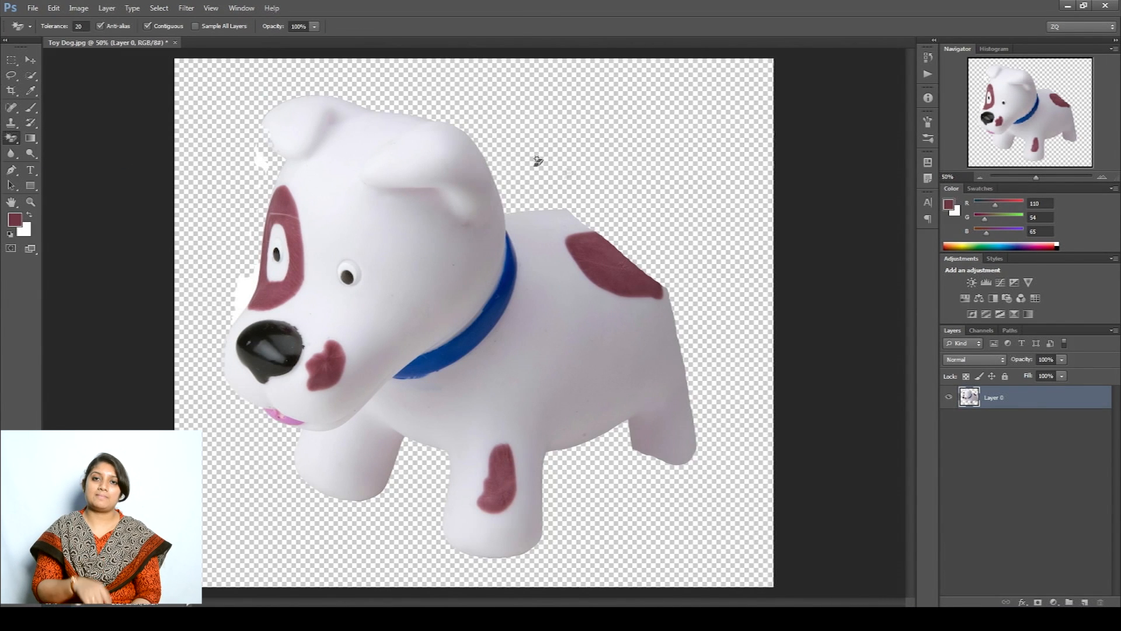
{"action": "left_click", "coordinate": [268, 172]}
{"action": "left_click", "coordinate": [243, 303]}
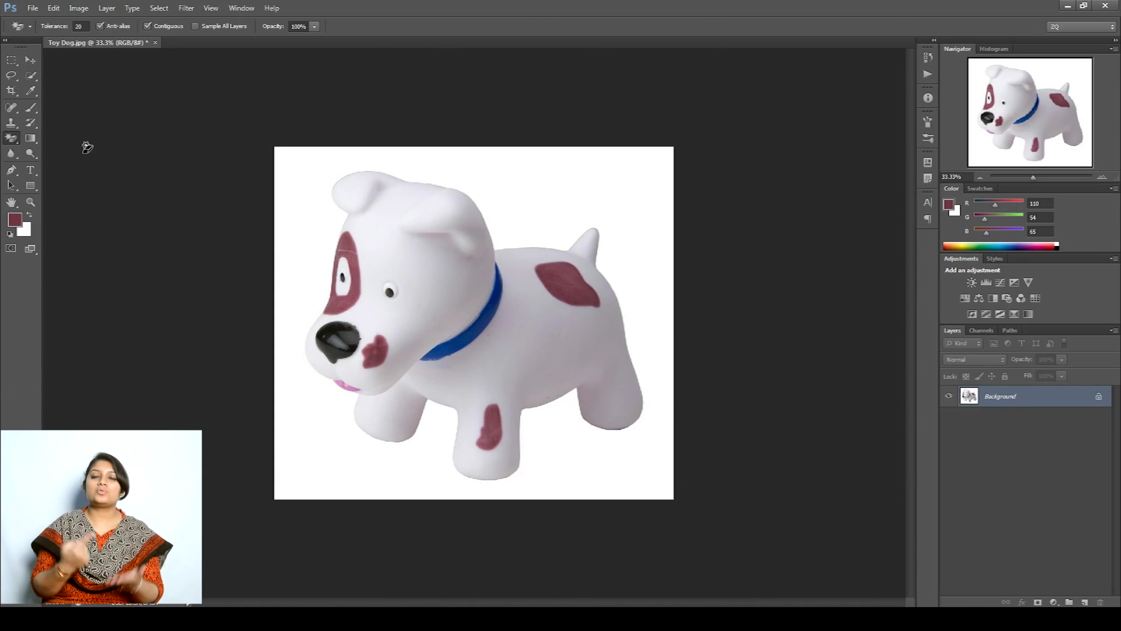
Add a new layer above the background and fill it with the maroon foreground colour using the Paint Bucket Tool
{"action": "left_click", "coordinate": [32, 140]}
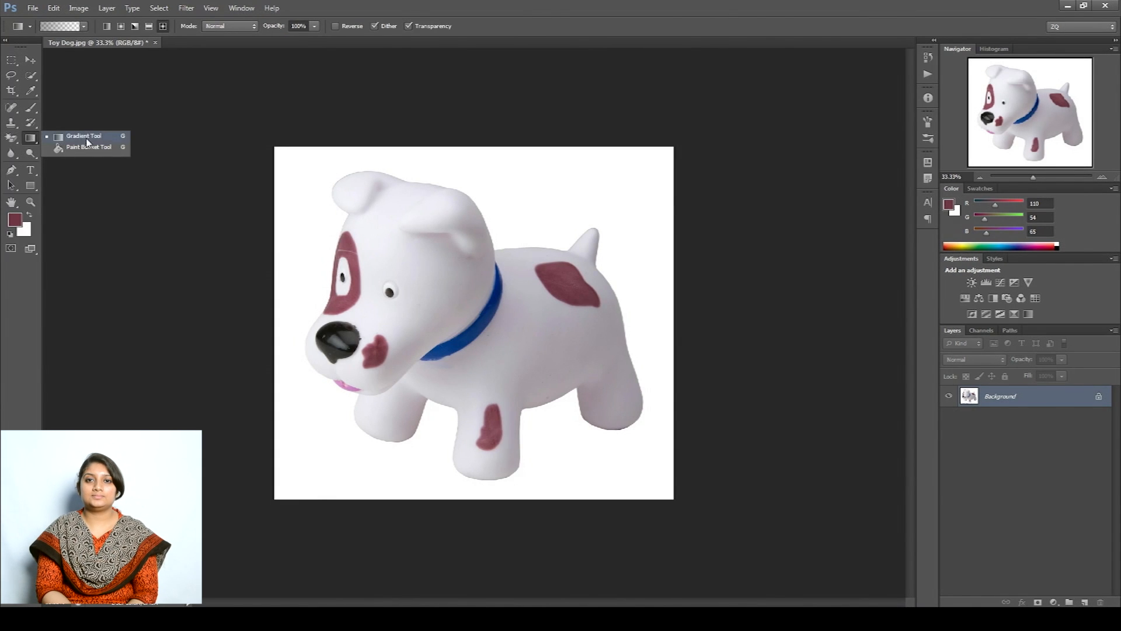
{"action": "left_click", "coordinate": [87, 147]}
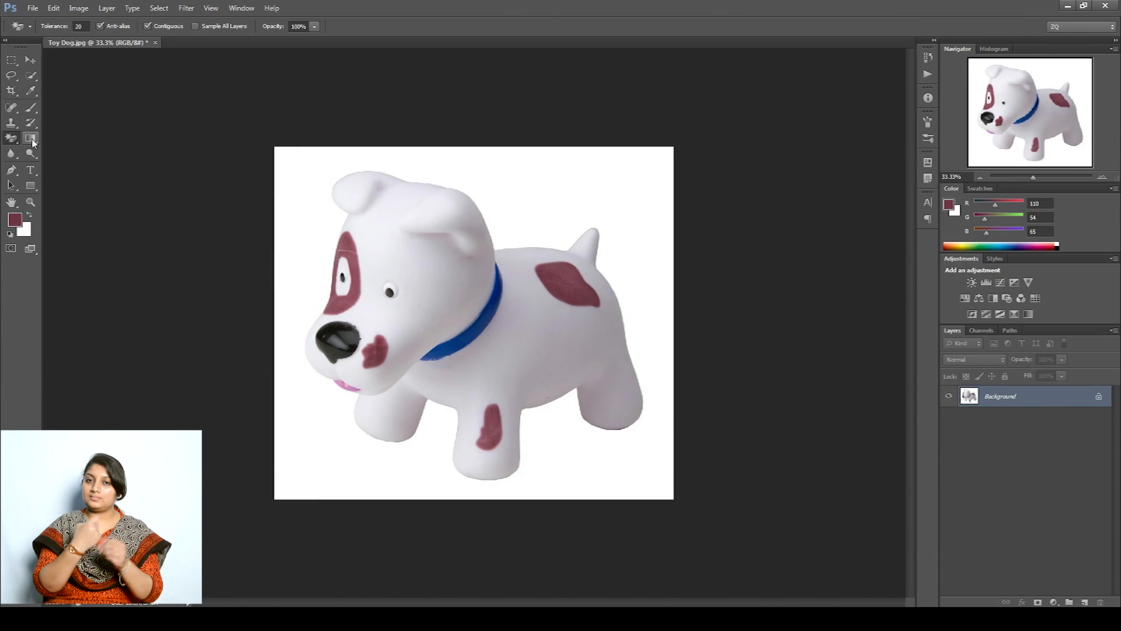
{"action": "left_click", "coordinate": [32, 141]}
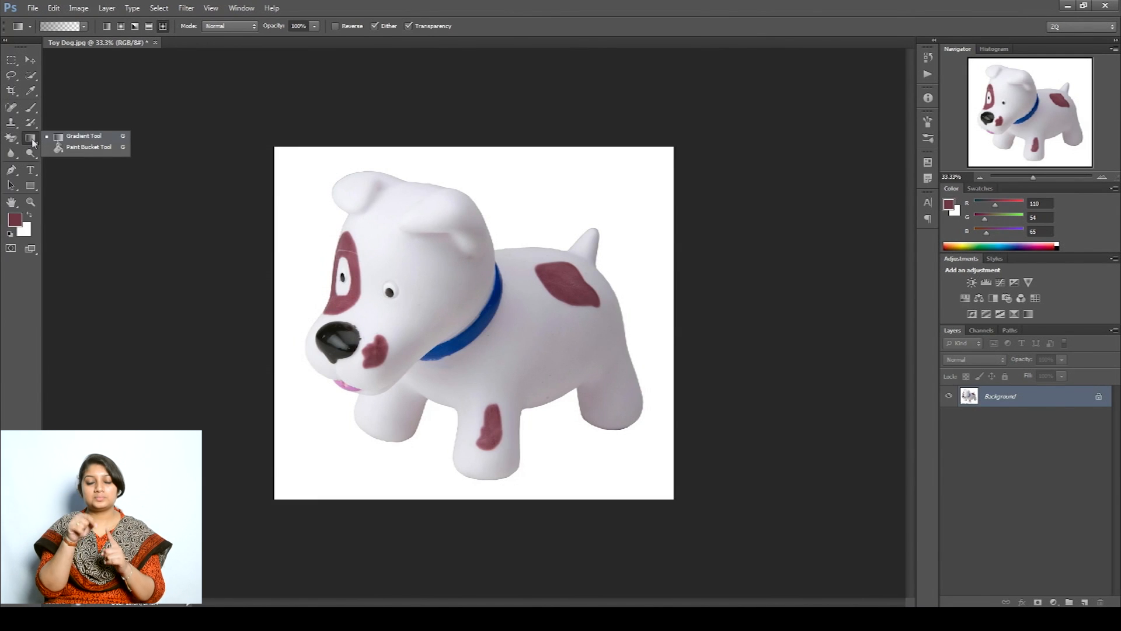
{"action": "left_click", "coordinate": [88, 148]}
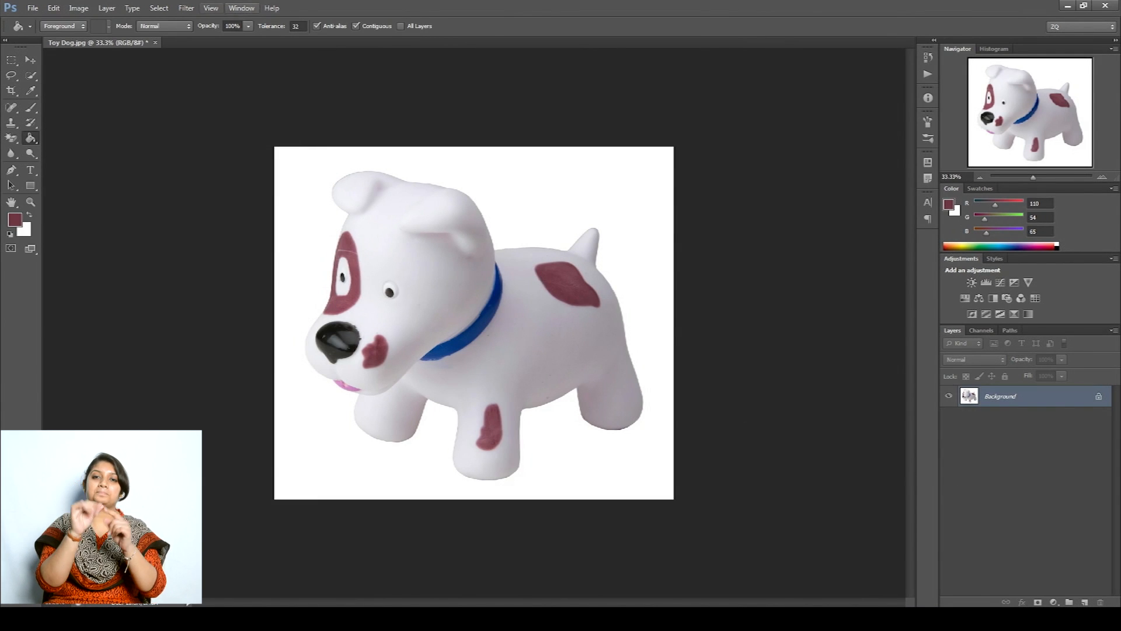
{"action": "left_click", "coordinate": [106, 8]}
{"action": "mouse_move", "coordinate": [115, 23]}
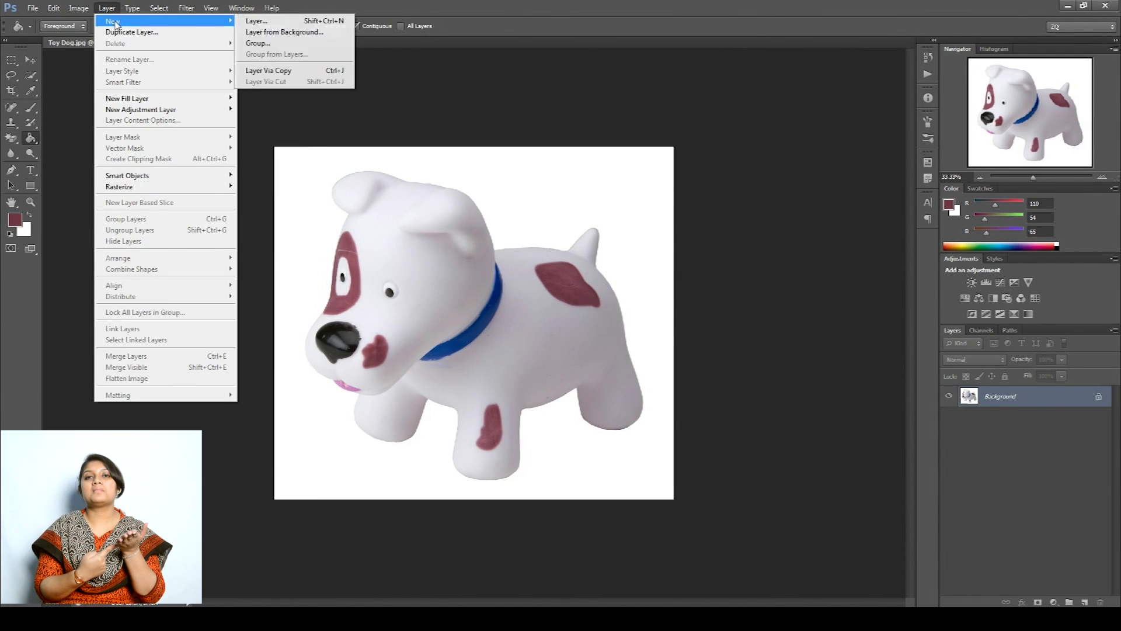
{"action": "left_click", "coordinate": [259, 21]}
{"action": "left_click", "coordinate": [674, 200]}
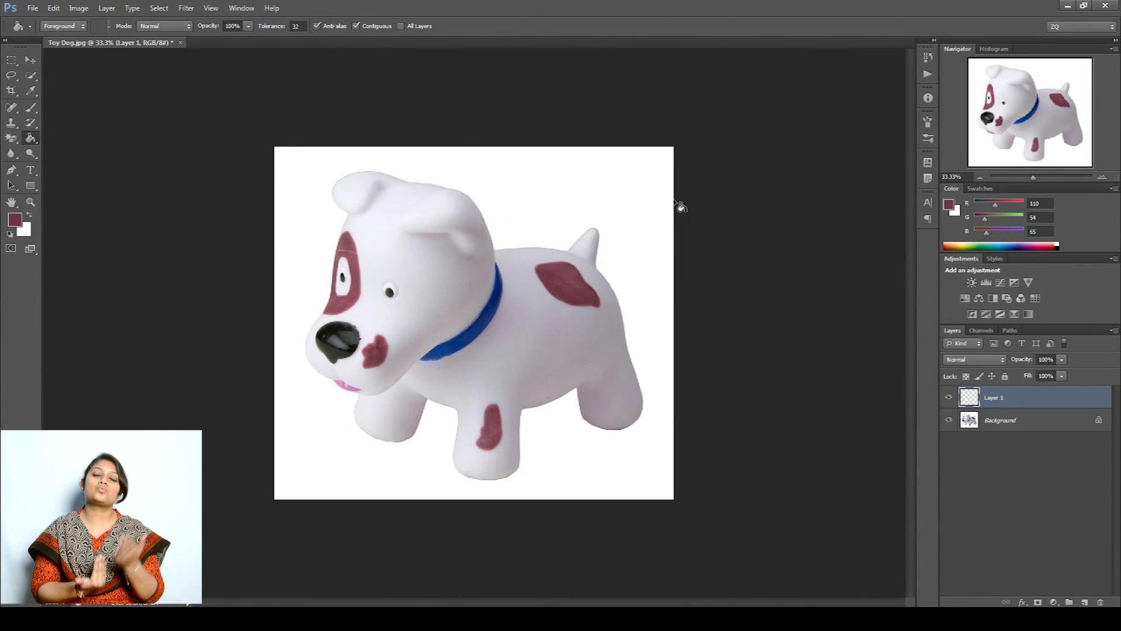
{"action": "left_click", "coordinate": [507, 186]}
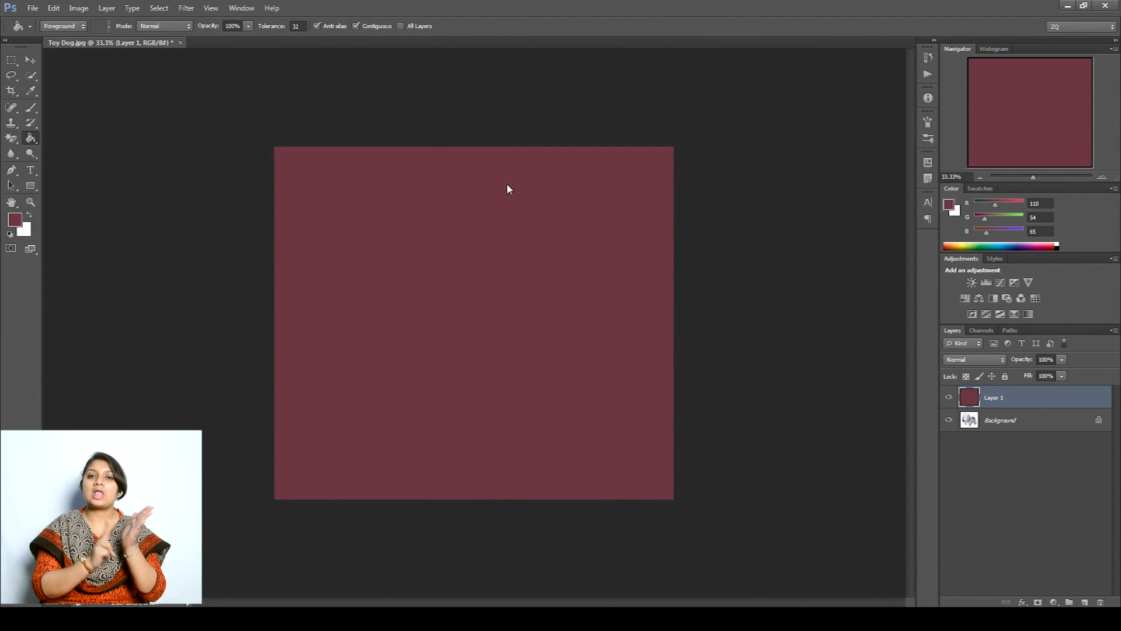
Hide the maroon layer and add another new layer above it with the default settings
{"action": "left_click", "coordinate": [948, 398]}
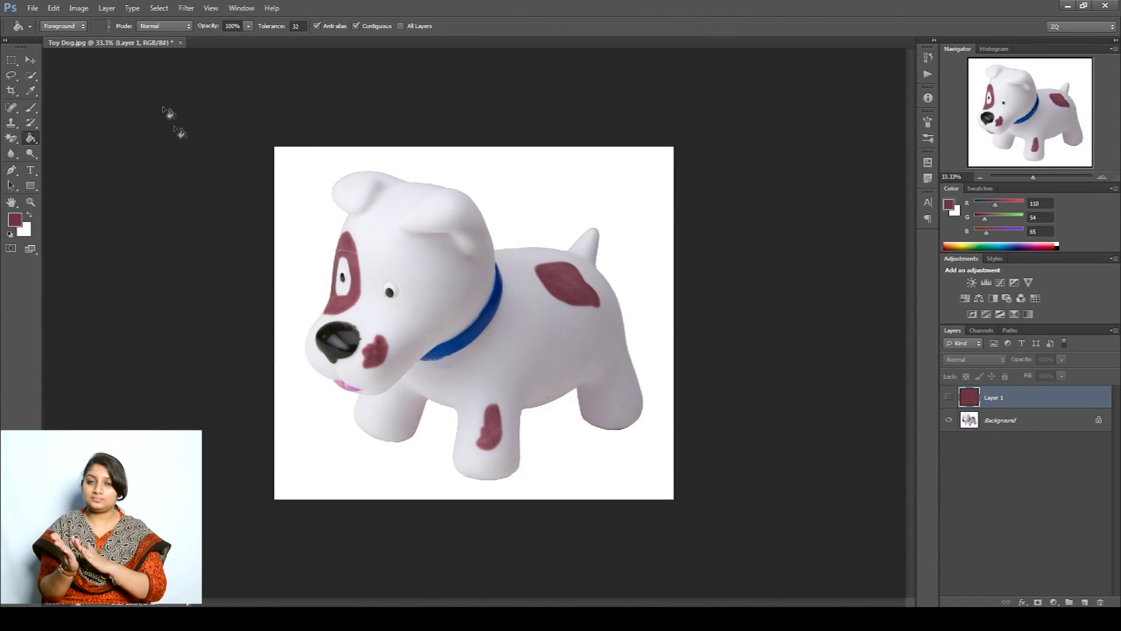
{"action": "left_click", "coordinate": [108, 8]}
{"action": "mouse_move", "coordinate": [117, 20]}
{"action": "left_click", "coordinate": [272, 22]}
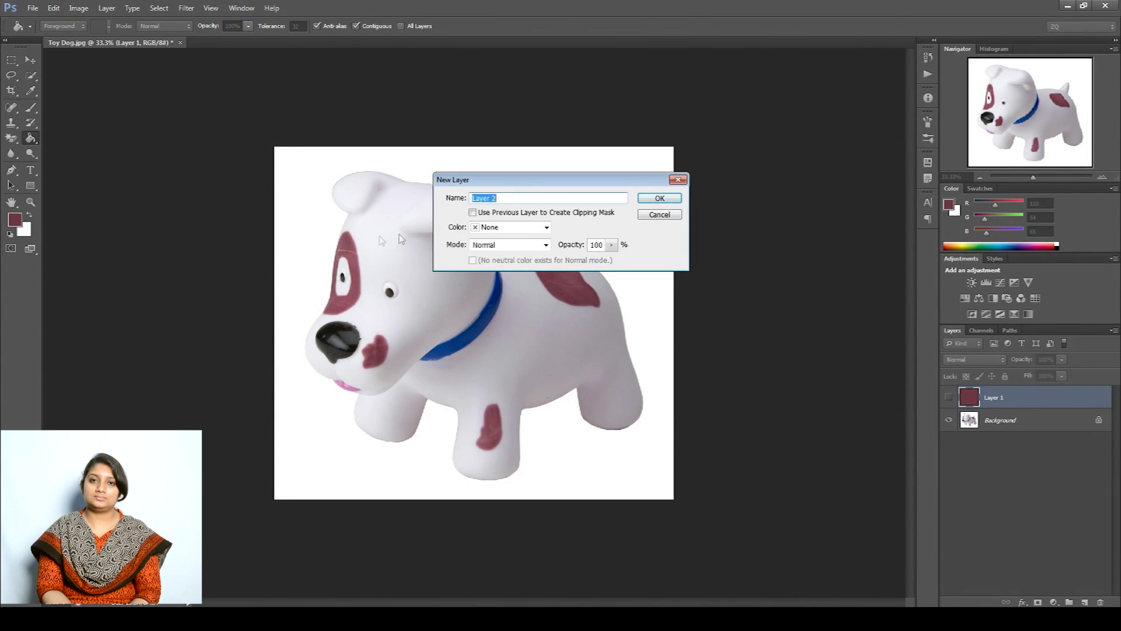
{"action": "left_click", "coordinate": [642, 198]}
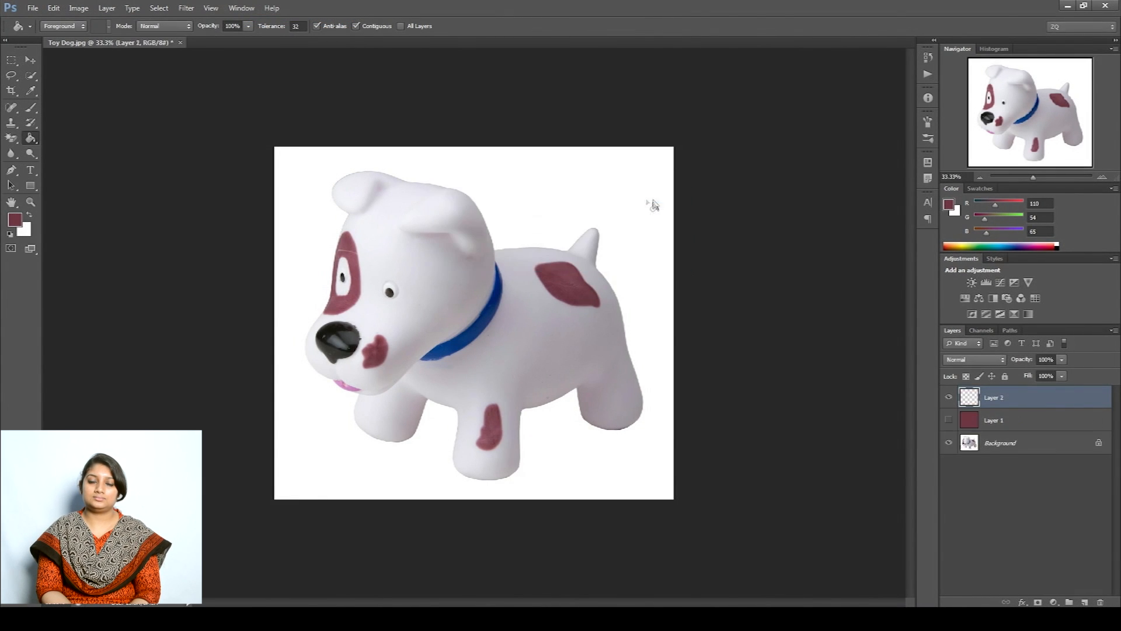
Set the foreground colour to red ff0032 and fill the new layer with it
{"action": "left_click", "coordinate": [19, 219]}
{"action": "left_click_drag", "start_coordinate": [452, 124], "coordinate": [479, 98]}
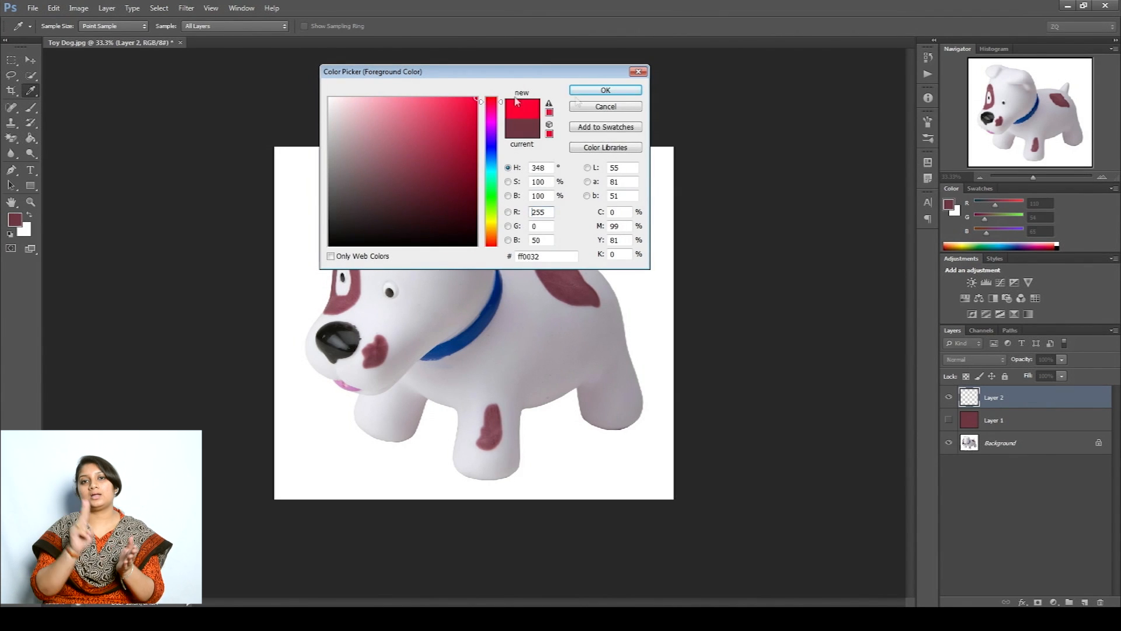
{"action": "left_click", "coordinate": [584, 91]}
{"action": "key", "text": "g"}
{"action": "left_click", "coordinate": [550, 175]}
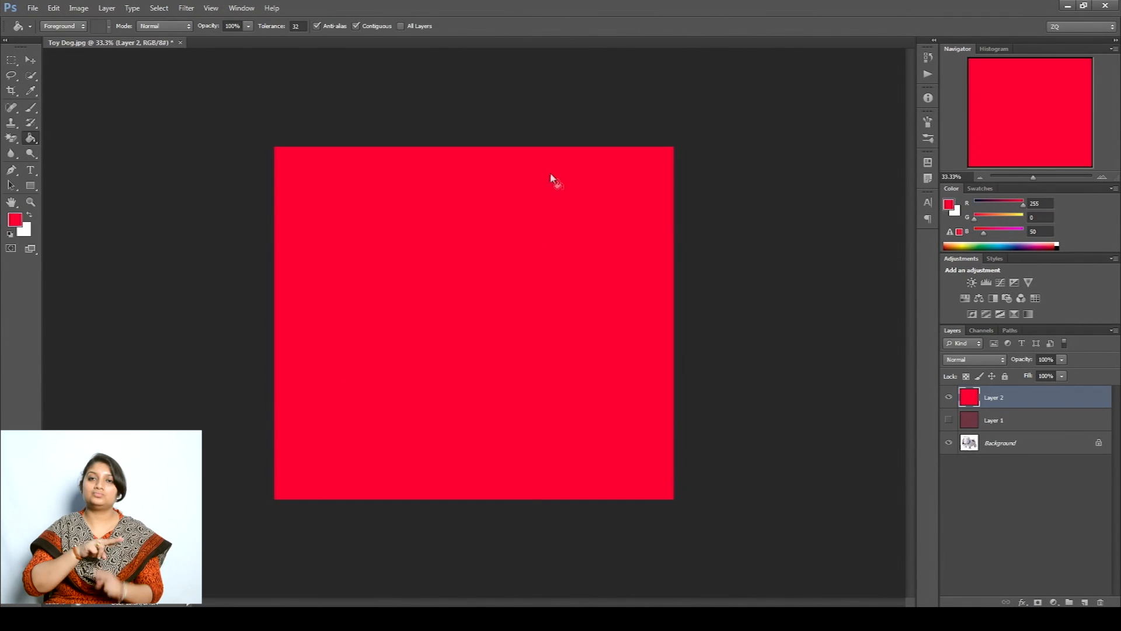
Refill Layer 2 with pale green (126, 203, 176), dark blue (0, 84, 166) and finally light blue (0, 138, 197)
{"action": "left_click", "coordinate": [989, 248]}
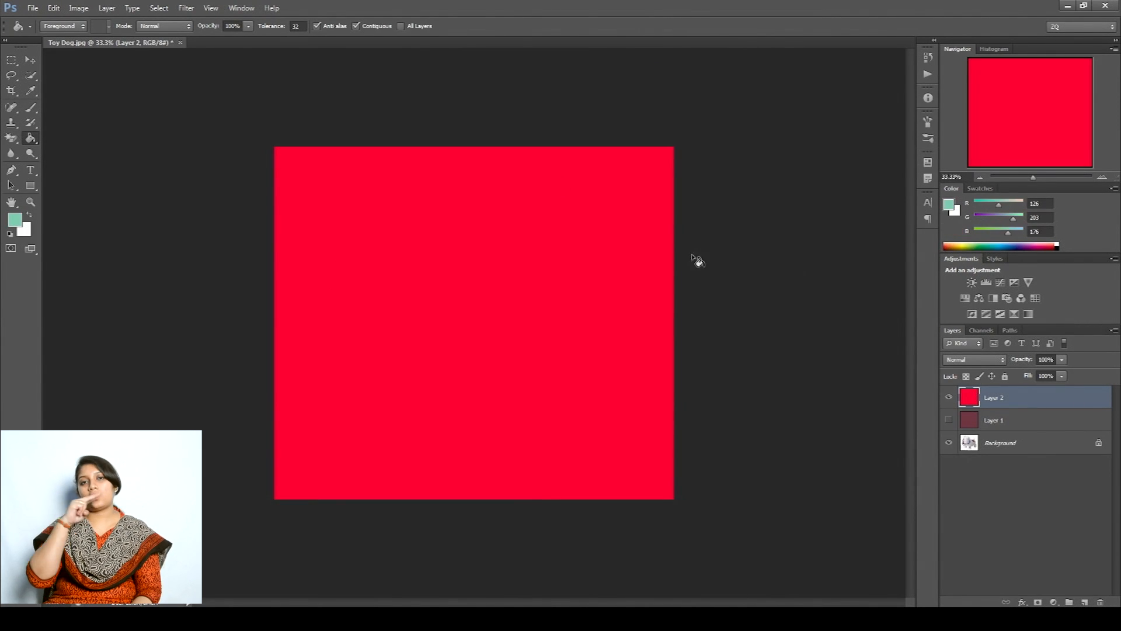
{"action": "left_click", "coordinate": [560, 263]}
{"action": "left_click", "coordinate": [1017, 249]}
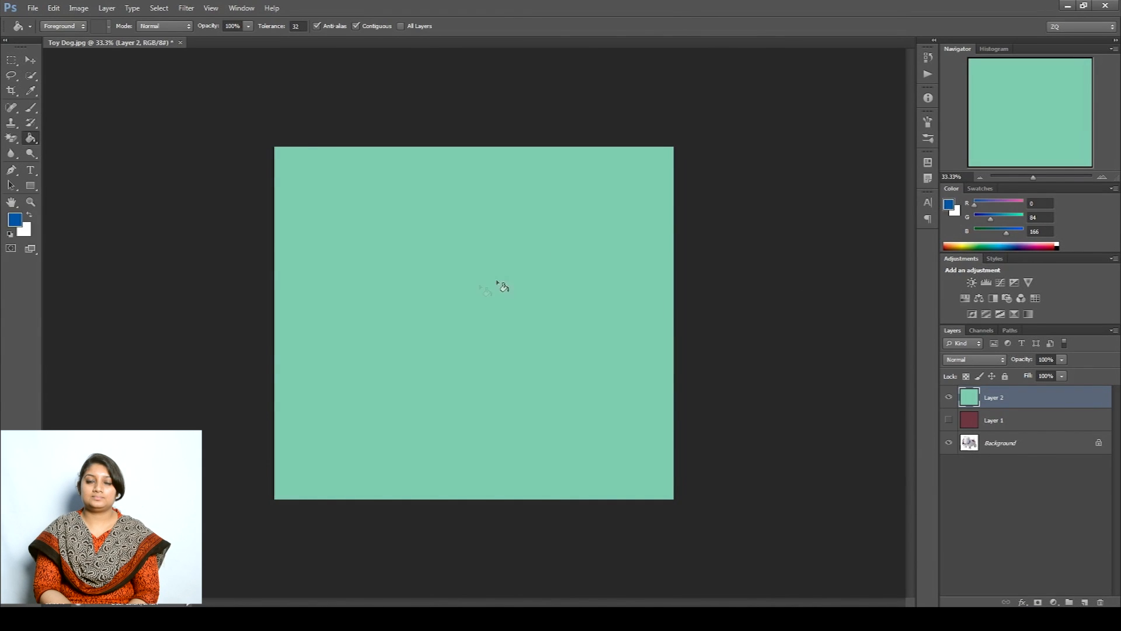
{"action": "left_click", "coordinate": [477, 290]}
{"action": "left_click", "coordinate": [1004, 249]}
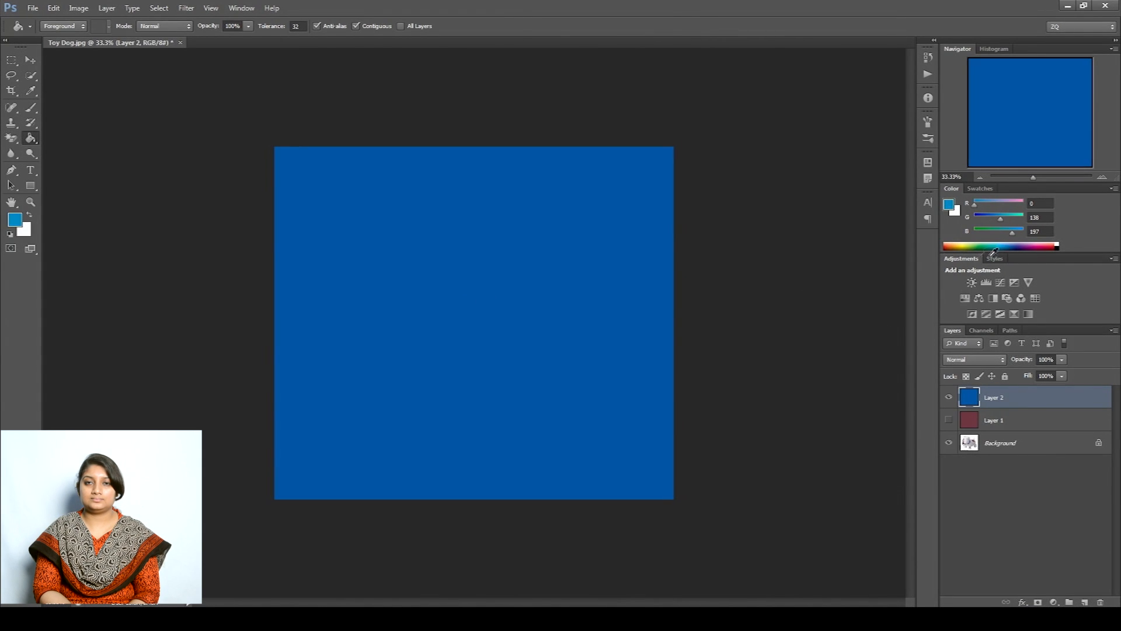
{"action": "left_click", "coordinate": [533, 291]}
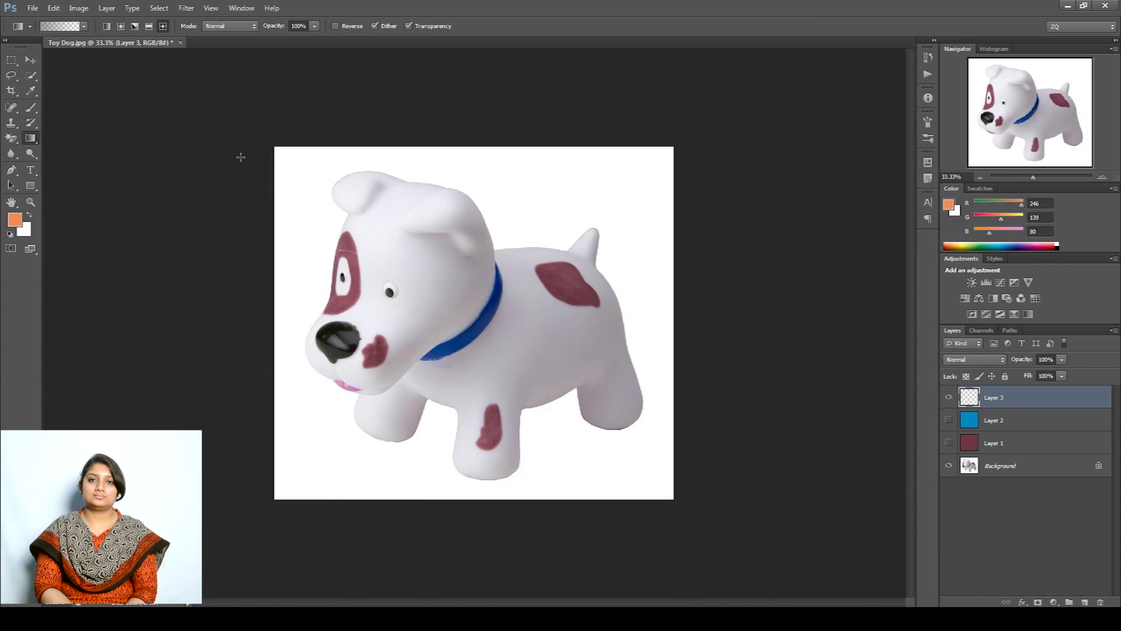
Draw the semi-transparent grey gradient inward from each of the four corners on Layer 3
{"action": "left_click_drag", "start_coordinate": [367, 240], "coordinate": [476, 345]}
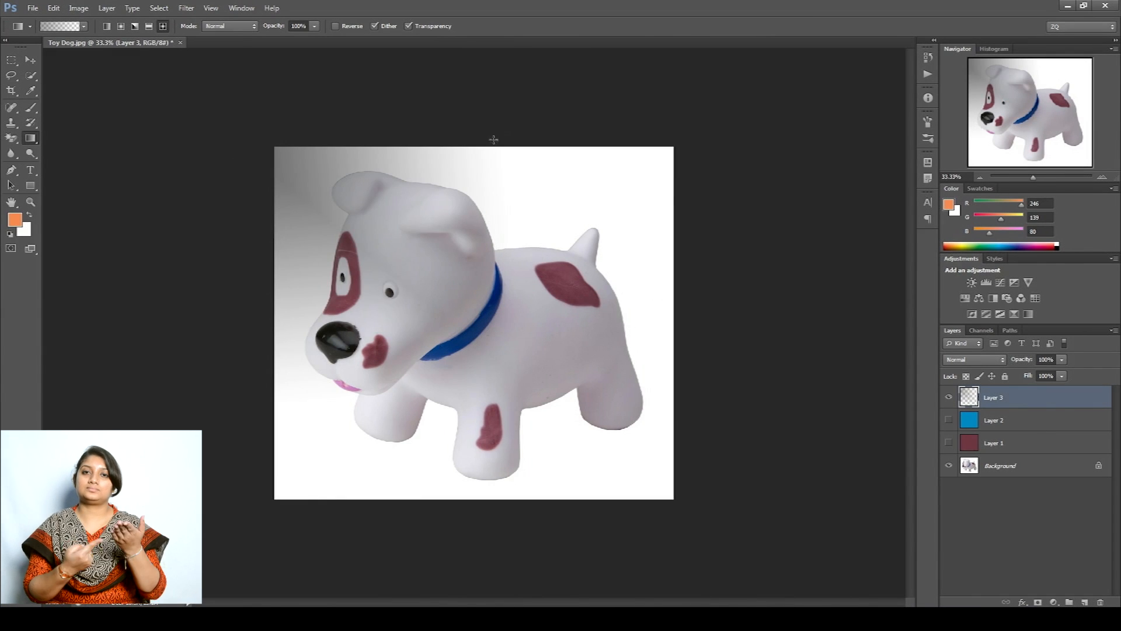
{"action": "left_click_drag", "start_coordinate": [664, 502], "coordinate": [623, 421]}
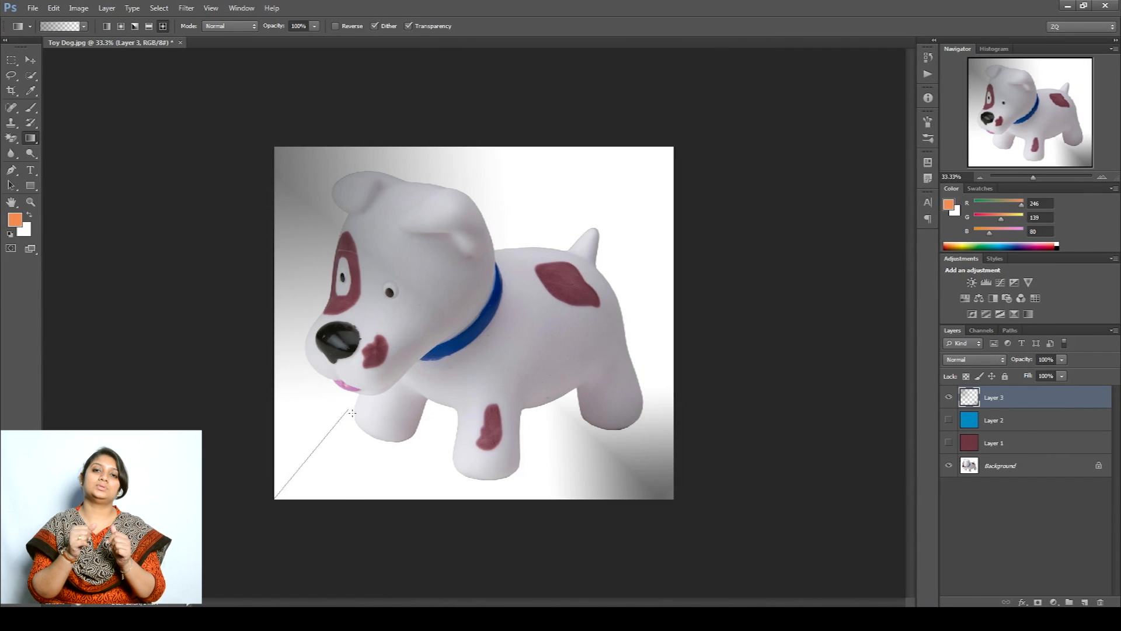
{"action": "left_click_drag", "start_coordinate": [352, 413], "coordinate": [352, 412]}
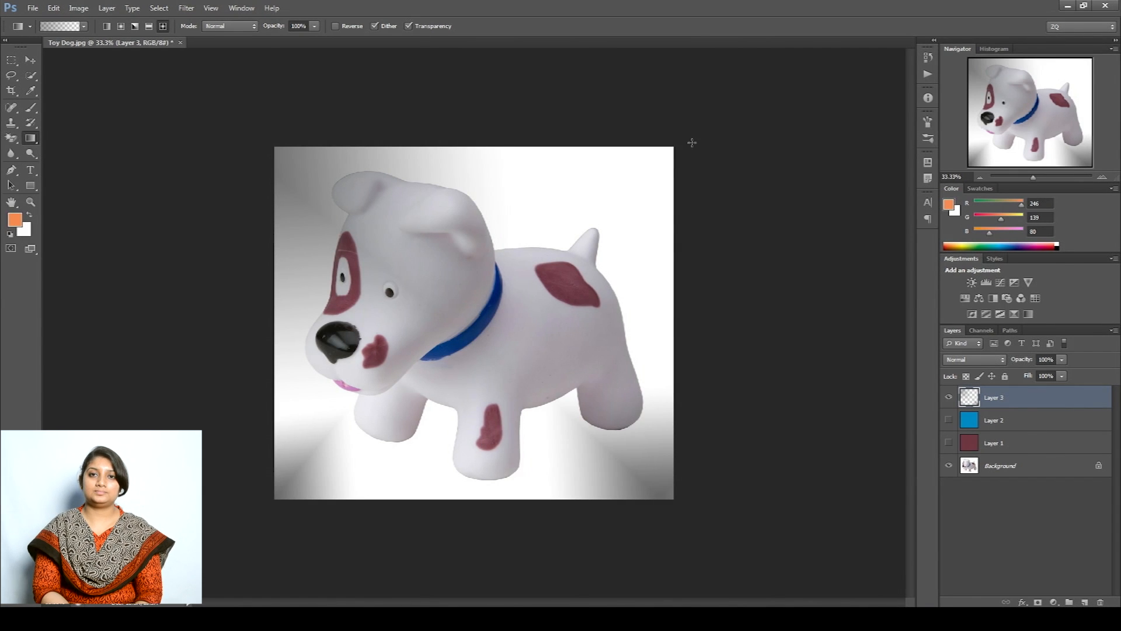
{"action": "left_click_drag", "start_coordinate": [620, 217], "coordinate": [621, 217]}
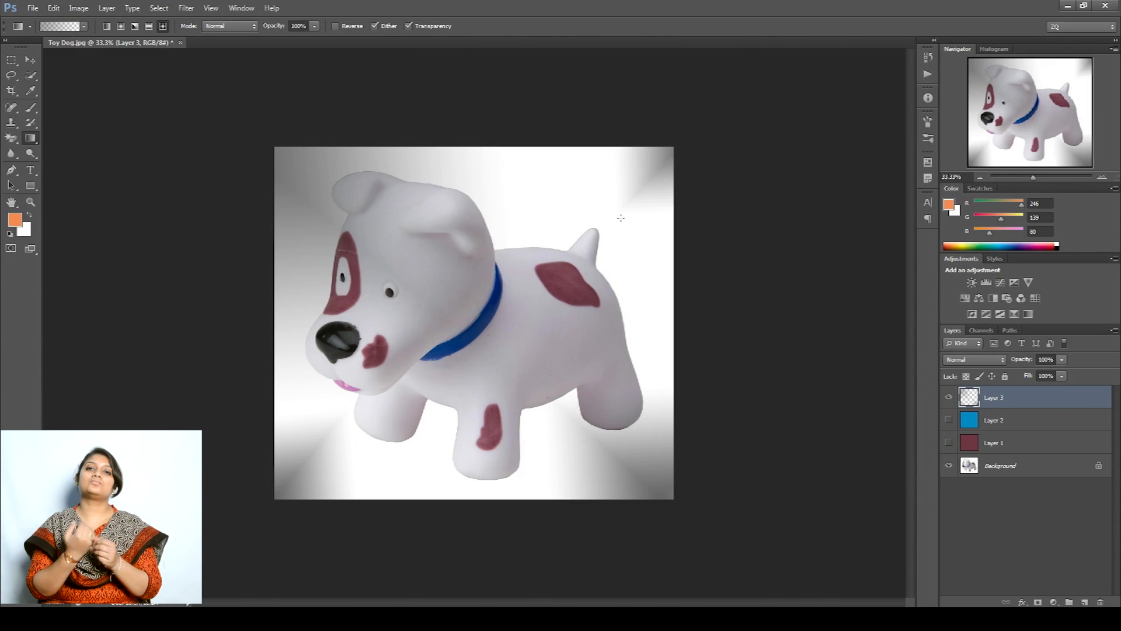
Choose the red-green gradient preset and draw it four times in different directions over the picture on Layer 3
{"action": "left_click", "coordinate": [83, 26]}
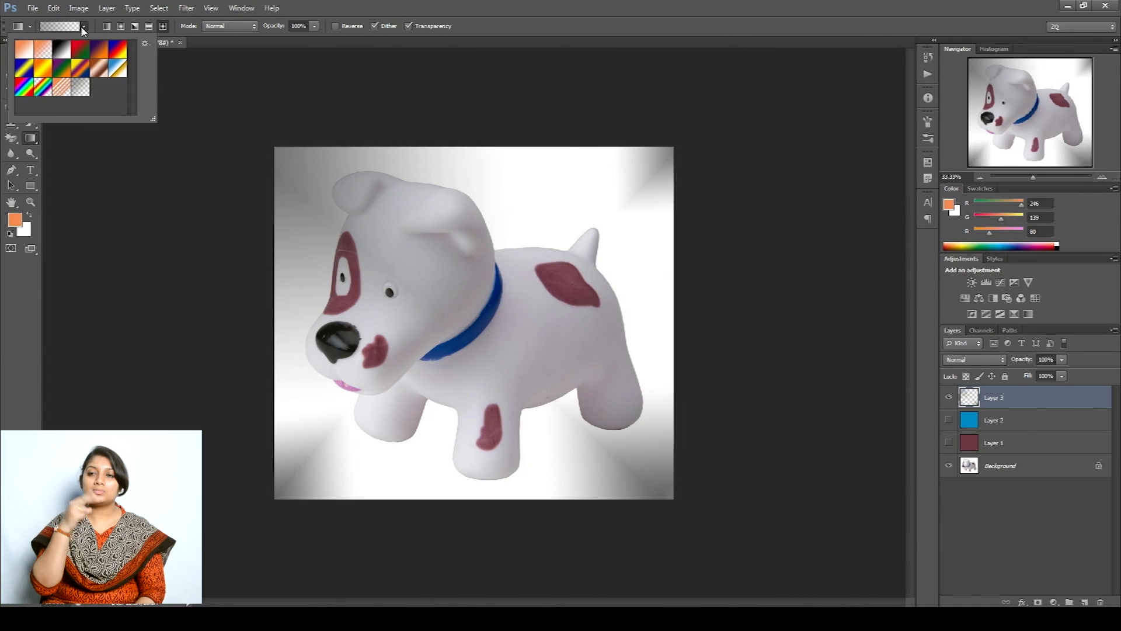
{"action": "left_click", "coordinate": [30, 52]}
{"action": "left_click", "coordinate": [29, 70]}
{"action": "left_click", "coordinate": [41, 70]}
{"action": "left_click", "coordinate": [59, 71]}
{"action": "left_click", "coordinate": [27, 72]}
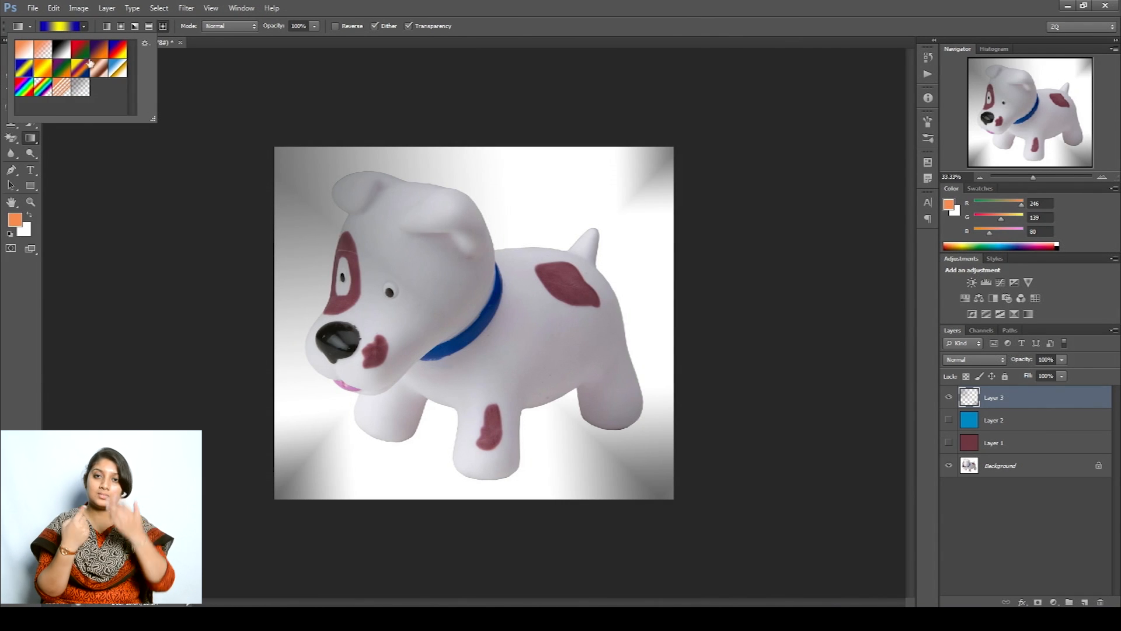
{"action": "left_click", "coordinate": [80, 51]}
{"action": "left_click_drag", "start_coordinate": [287, 154], "coordinate": [353, 240]}
{"action": "left_click_drag", "start_coordinate": [602, 184], "coordinate": [532, 296]}
{"action": "left_click_drag", "start_coordinate": [630, 349], "coordinate": [501, 473]}
{"action": "left_click_drag", "start_coordinate": [404, 193], "coordinate": [318, 387]}
{"action": "left_click", "coordinate": [71, 26]}
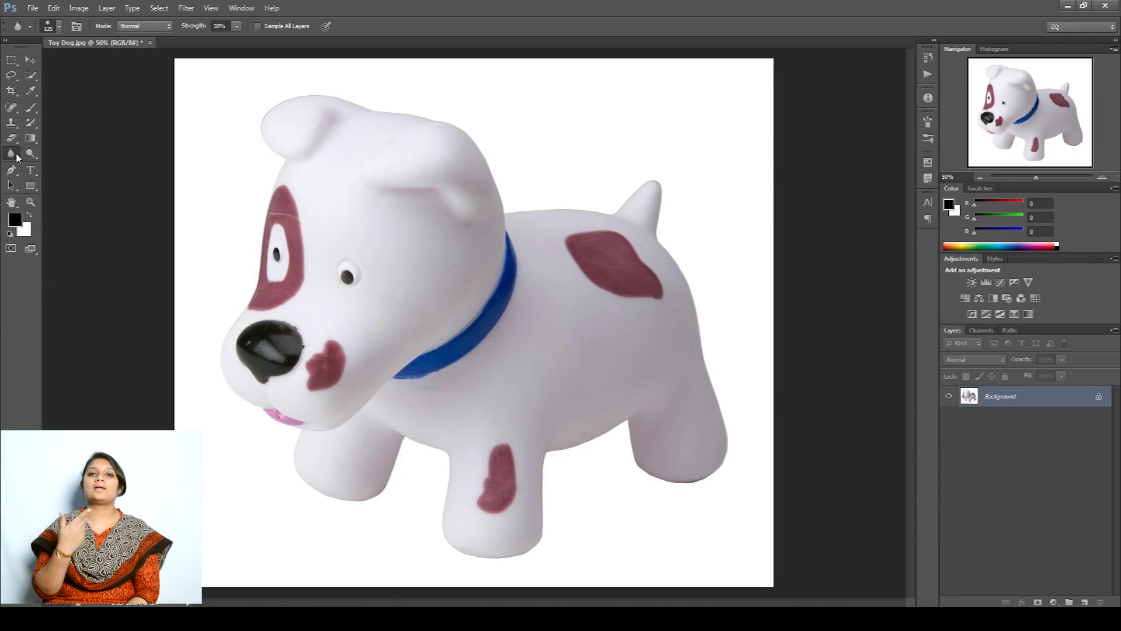
Blur the dog's open eye using the Blur tool with a 197 px brush at 50% strength
{"action": "right_click", "coordinate": [14, 153]}
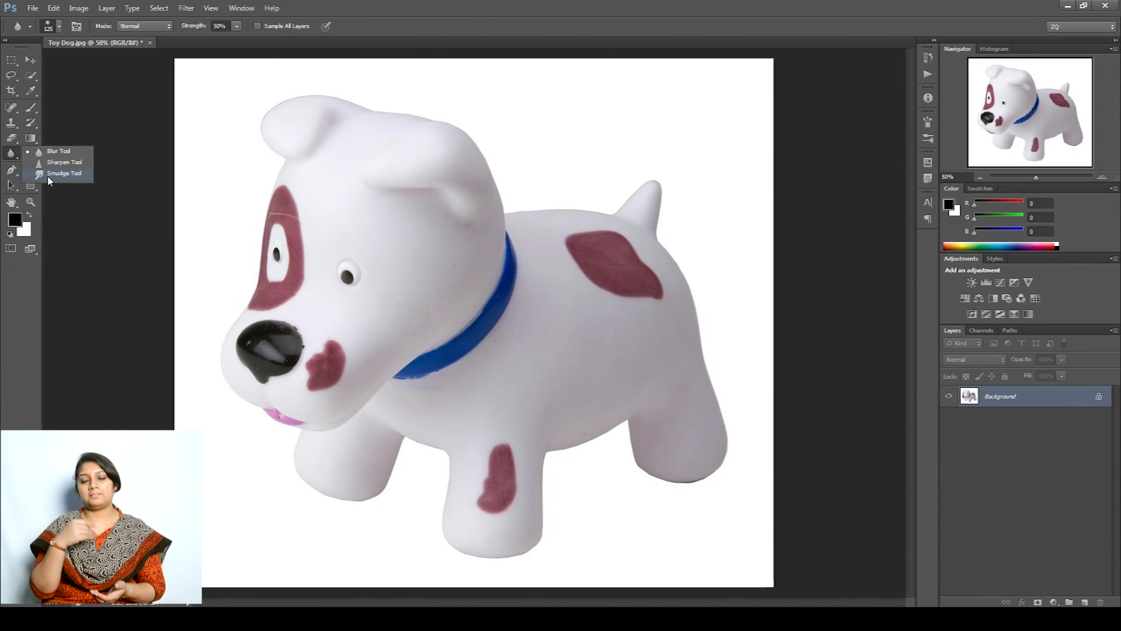
{"action": "left_click", "coordinate": [49, 177]}
{"action": "right_click", "coordinate": [16, 154]}
{"action": "left_click", "coordinate": [57, 153]}
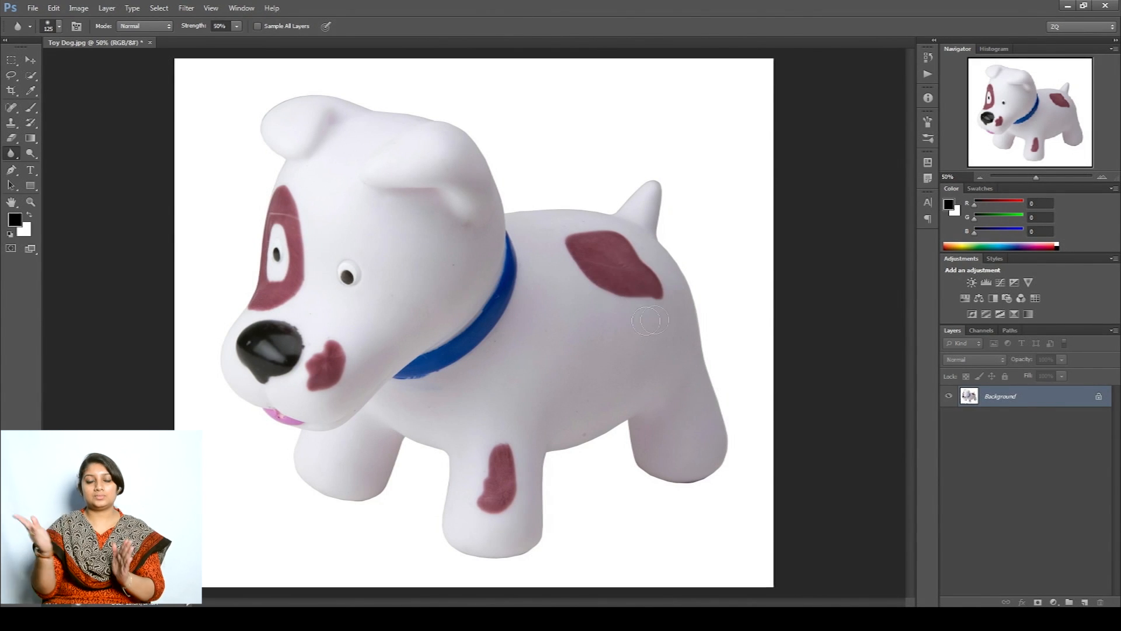
{"action": "right_click", "coordinate": [416, 257]}
{"action": "left_click_drag", "start_coordinate": [482, 269], "coordinate": [493, 270]}
{"action": "left_click", "coordinate": [377, 295]}
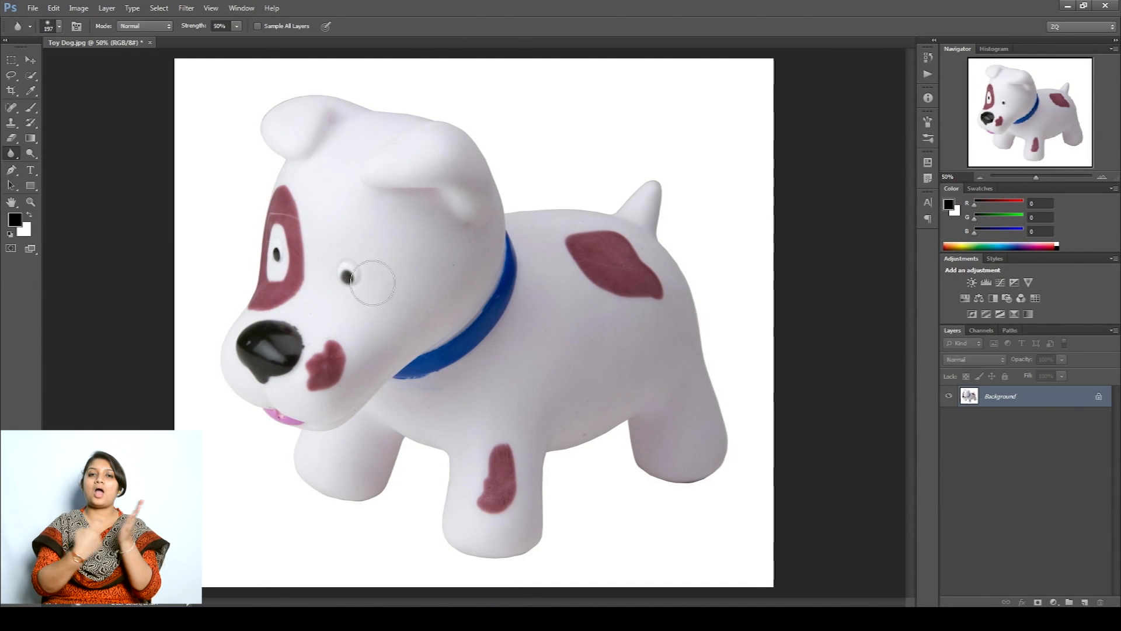
Sharpen the blurred eye with the Sharpen tool at 50% strength and enlarge its brush to 175 px
{"action": "left_click", "coordinate": [19, 158]}
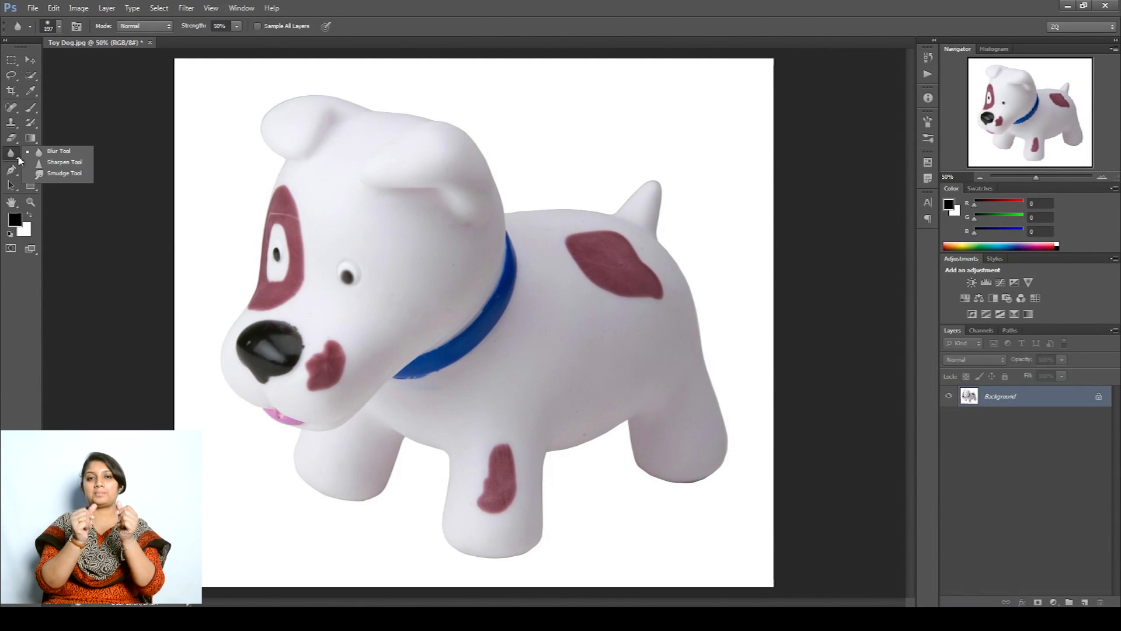
{"action": "left_click", "coordinate": [61, 162]}
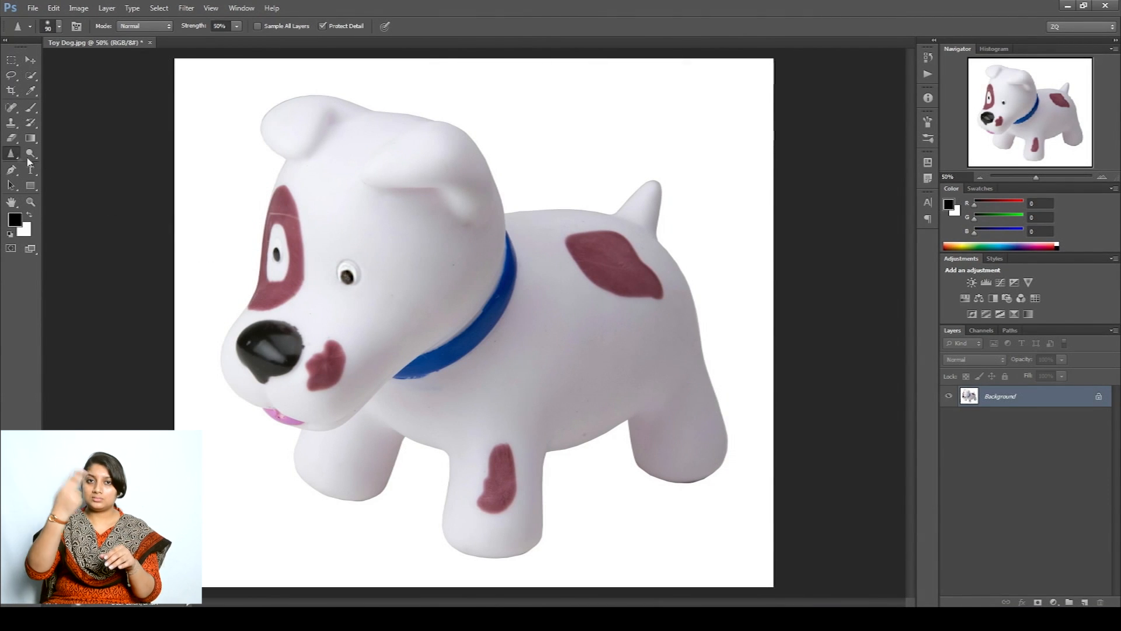
{"action": "key", "text": "bracketright"}
{"action": "key", "text": "bracketright"}
{"action": "key", "text": "bracketright"}
{"action": "key", "text": "bracketright"}
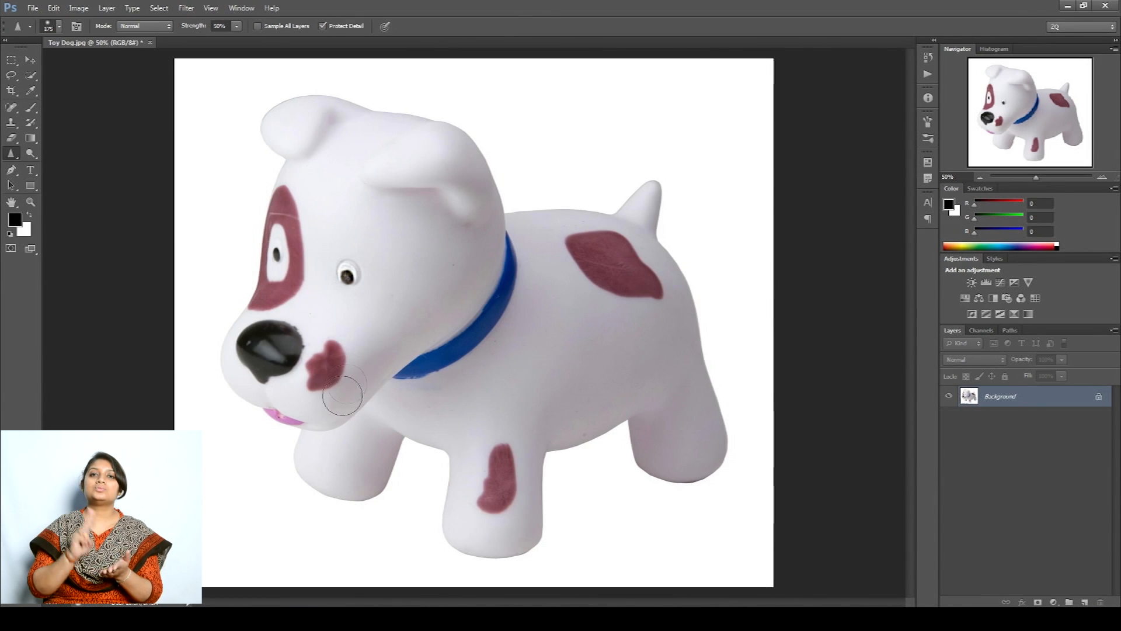
Smudge the cheek patch and the front-leg patch upward using the Smudge tool with a 152 px soft brush
{"action": "right_click", "coordinate": [12, 154]}
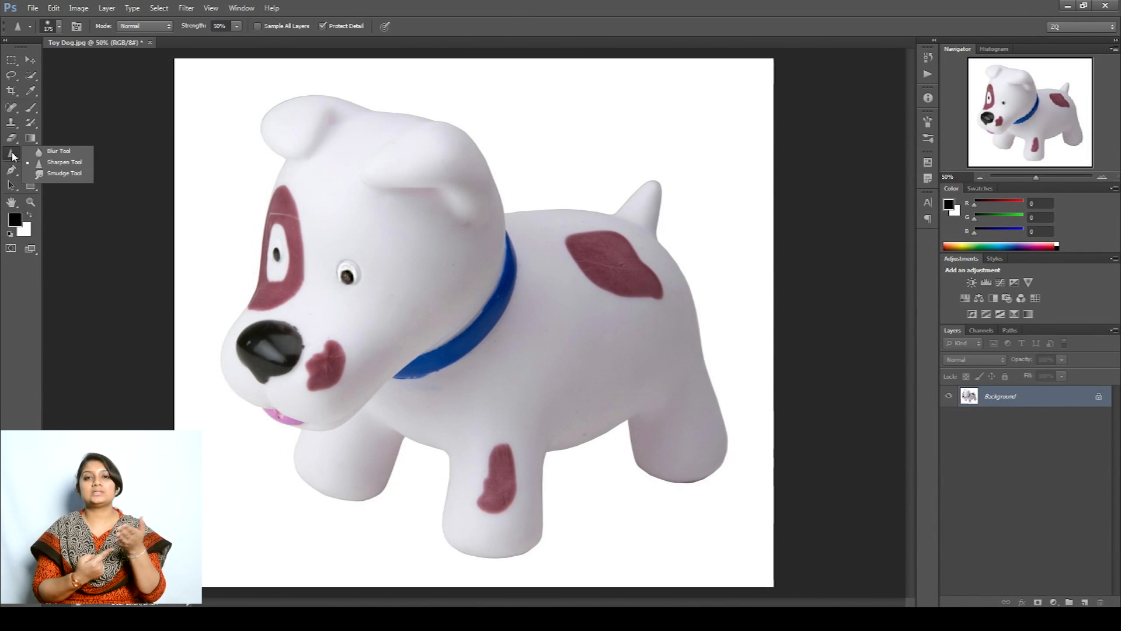
{"action": "left_click", "coordinate": [60, 173]}
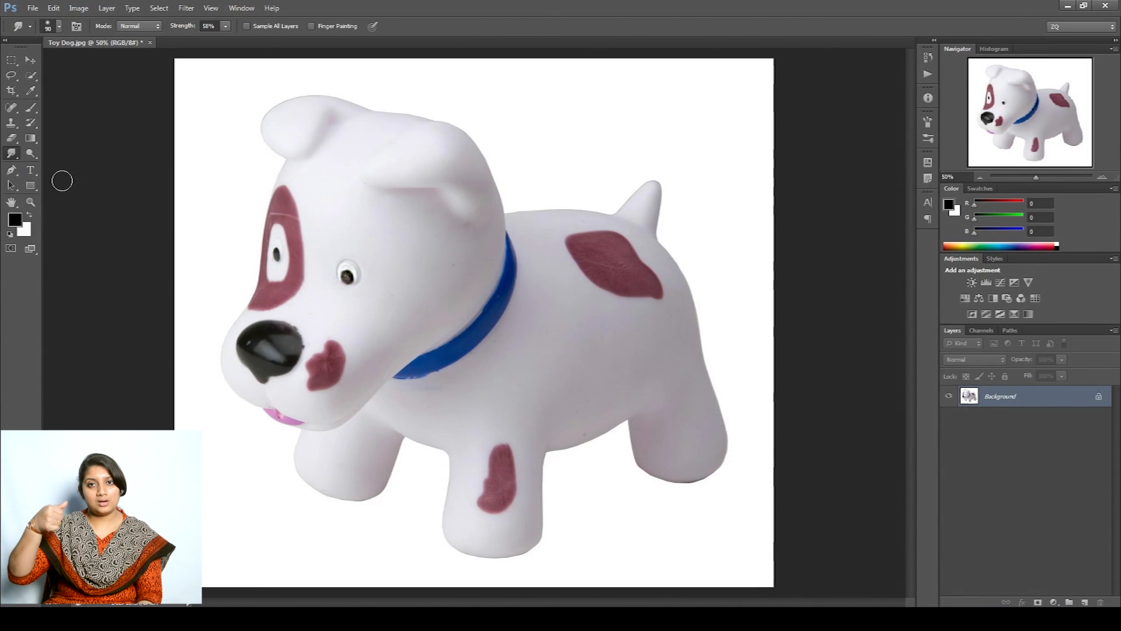
{"action": "right_click", "coordinate": [398, 260]}
{"action": "left_click_drag", "start_coordinate": [461, 275], "coordinate": [468, 275]}
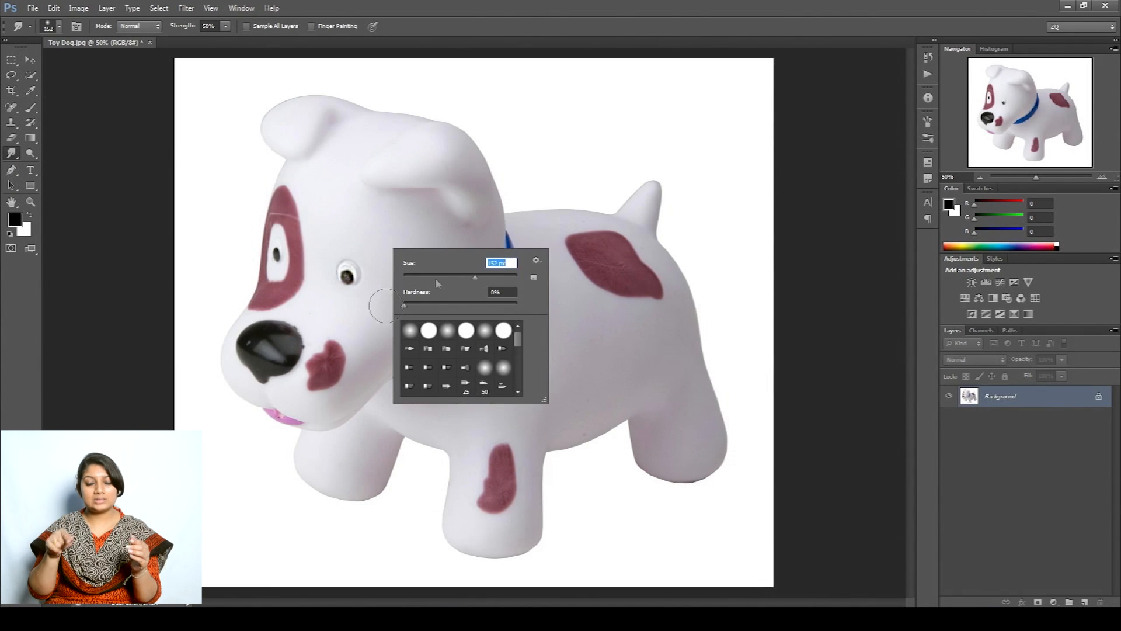
{"action": "left_click", "coordinate": [376, 357]}
{"action": "mouse_move", "coordinate": [342, 363]}
{"action": "left_mouse_down"}
{"action": "mouse_move", "coordinate": [361, 369]}
{"action": "mouse_move", "coordinate": [352, 348]}
{"action": "mouse_move", "coordinate": [401, 338]}
{"action": "left_mouse_up"}
{"action": "mouse_move", "coordinate": [329, 397]}
{"action": "left_mouse_down"}
{"action": "mouse_move", "coordinate": [448, 294]}
{"action": "mouse_move", "coordinate": [393, 351]}
{"action": "mouse_move", "coordinate": [434, 303]}
{"action": "mouse_move", "coordinate": [390, 343]}
{"action": "mouse_move", "coordinate": [400, 315]}
{"action": "left_mouse_up"}
{"action": "mouse_move", "coordinate": [496, 517]}
{"action": "left_mouse_down"}
{"action": "mouse_move", "coordinate": [495, 496]}
{"action": "mouse_move", "coordinate": [518, 479]}
{"action": "mouse_move", "coordinate": [505, 453]}
{"action": "mouse_move", "coordinate": [531, 393]}
{"action": "left_mouse_up"}
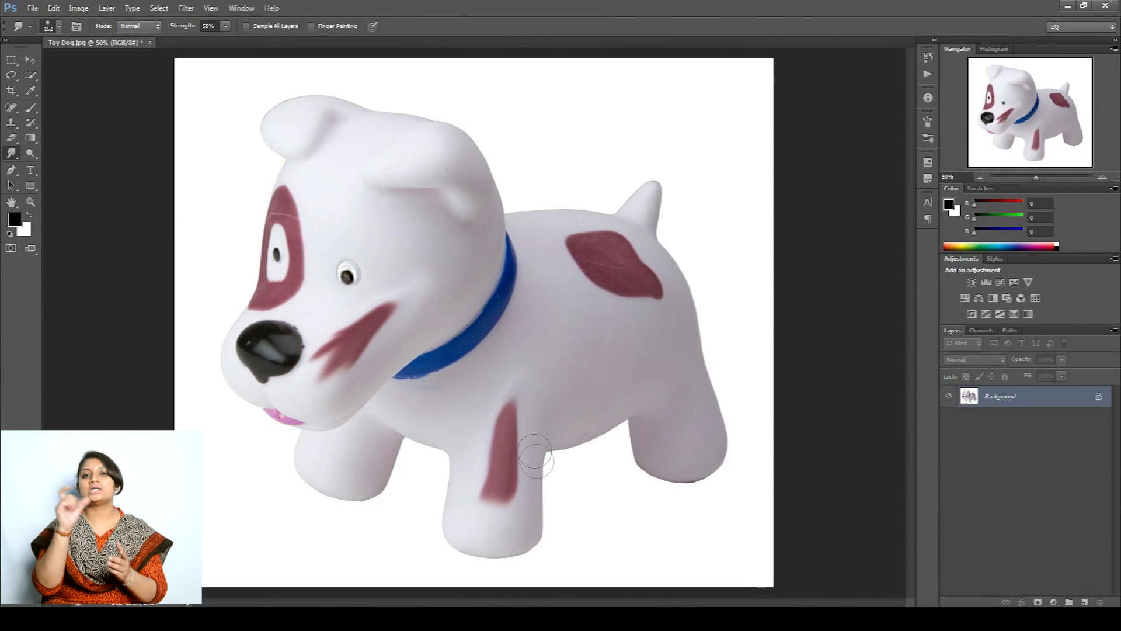
Smudge the front-leg patch further and push the upper tip of the cheek patch back inward
{"action": "mouse_move", "coordinate": [500, 529]}
{"action": "left_mouse_down"}
{"action": "mouse_move", "coordinate": [519, 494]}
{"action": "mouse_move", "coordinate": [506, 469]}
{"action": "mouse_move", "coordinate": [519, 396]}
{"action": "left_mouse_up"}
{"action": "mouse_move", "coordinate": [504, 468]}
{"action": "left_mouse_down"}
{"action": "mouse_move", "coordinate": [568, 433]}
{"action": "mouse_move", "coordinate": [593, 395]}
{"action": "mouse_move", "coordinate": [527, 470]}
{"action": "mouse_move", "coordinate": [537, 393]}
{"action": "mouse_move", "coordinate": [527, 448]}
{"action": "mouse_move", "coordinate": [542, 425]}
{"action": "mouse_move", "coordinate": [524, 469]}
{"action": "mouse_move", "coordinate": [496, 448]}
{"action": "mouse_move", "coordinate": [512, 480]}
{"action": "mouse_move", "coordinate": [533, 463]}
{"action": "mouse_move", "coordinate": [503, 446]}
{"action": "left_mouse_up"}
{"action": "left_click_drag", "start_coordinate": [410, 315], "coordinate": [381, 332]}
{"action": "left_click_drag", "start_coordinate": [385, 308], "coordinate": [382, 326]}
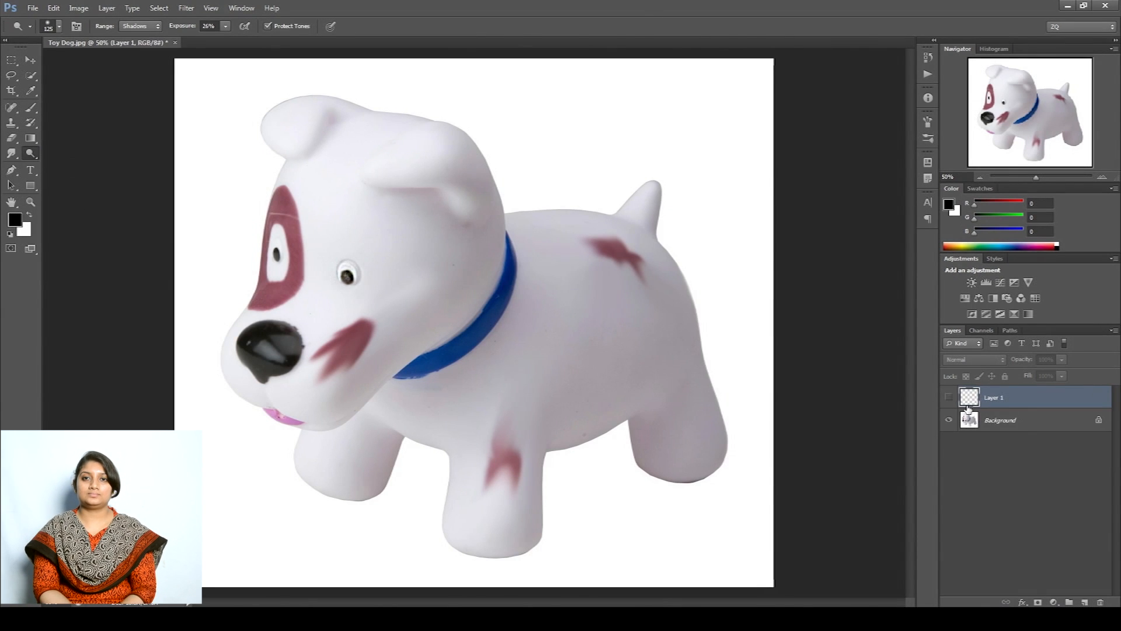
Dodge the blue collar on the Background layer with the range set to Shadows and the exposure at 83%
{"action": "left_click", "coordinate": [981, 419]}
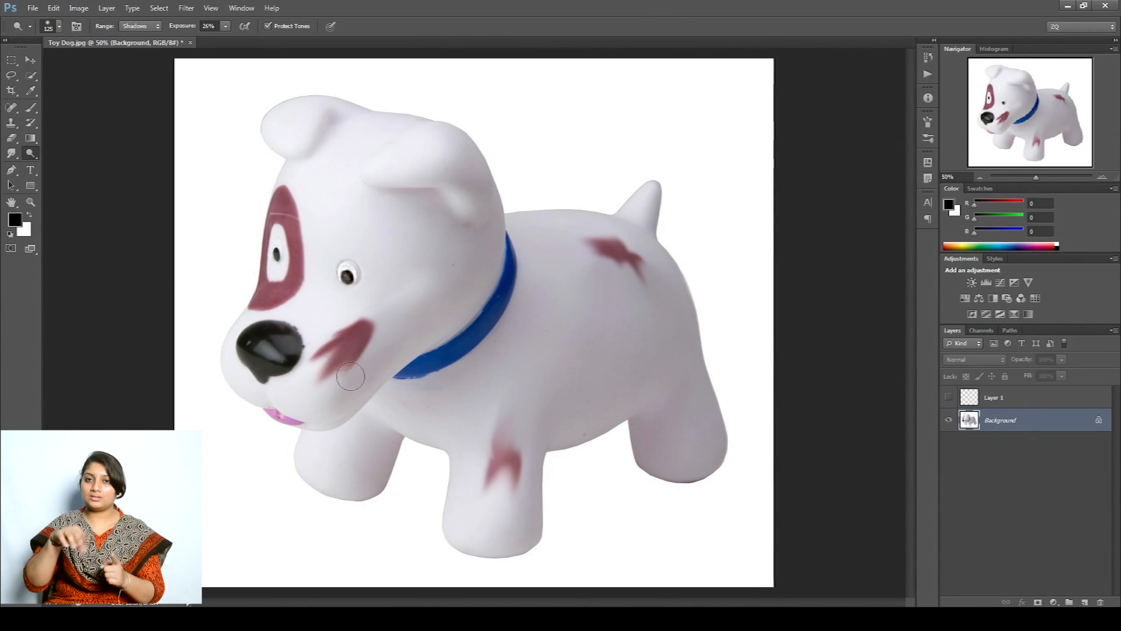
{"action": "right_click", "coordinate": [34, 156]}
{"action": "left_click", "coordinate": [77, 153]}
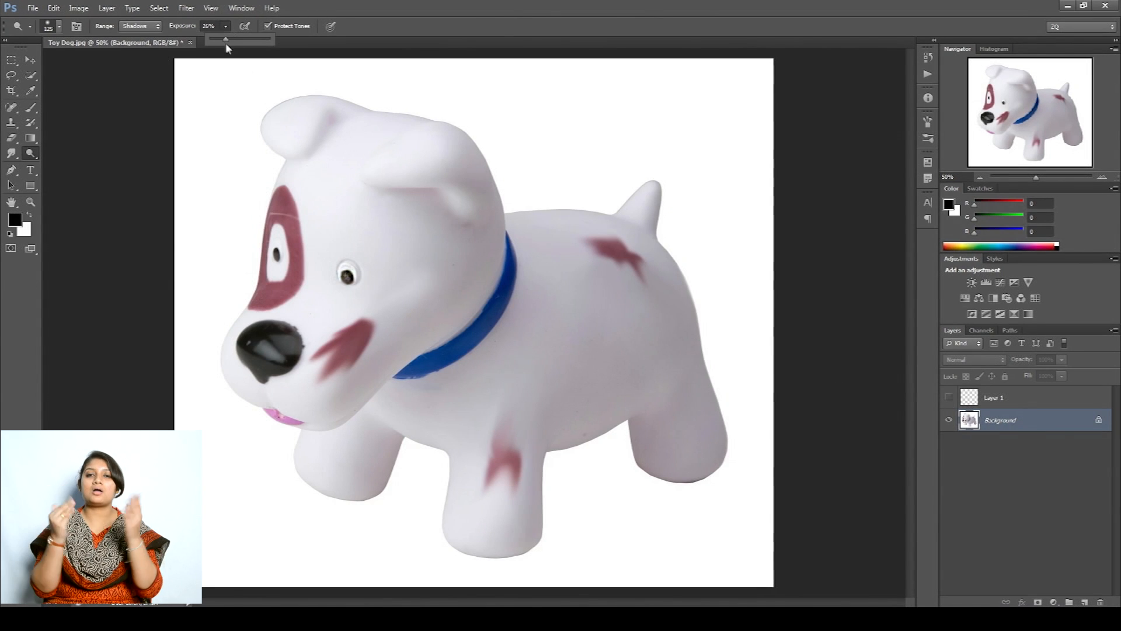
{"action": "left_click_drag", "start_coordinate": [256, 43], "coordinate": [261, 42]}
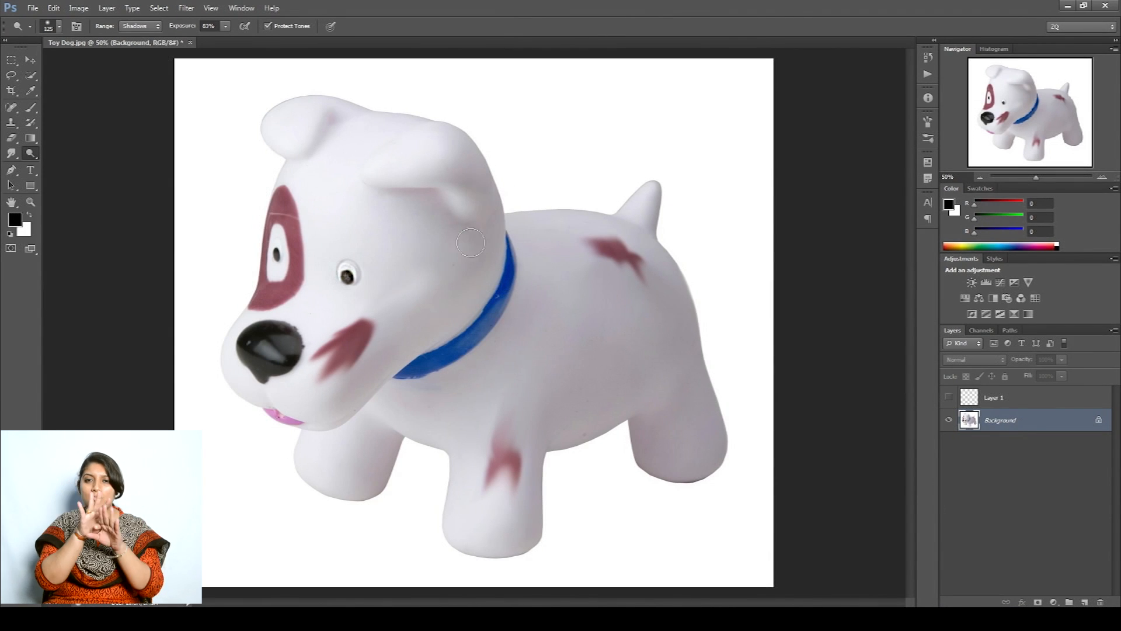
Darken the dog's body and hind leg with the Burn tool on Midtones at 50% exposure
{"action": "right_click", "coordinate": [31, 155]}
{"action": "left_click", "coordinate": [70, 164]}
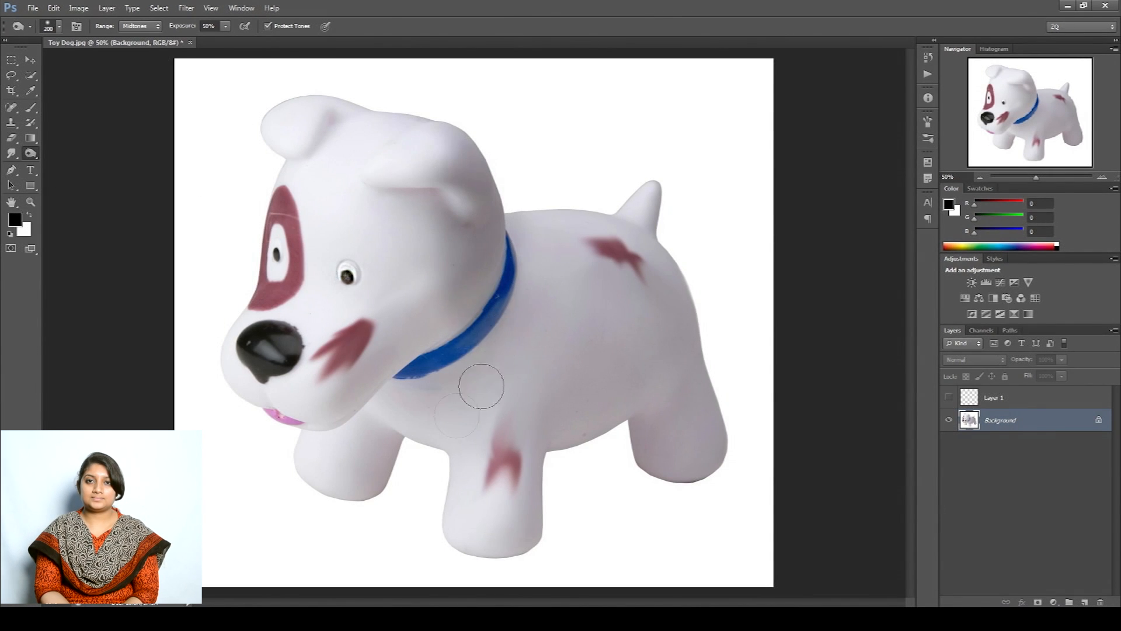
{"action": "mouse_move", "coordinate": [494, 415]}
{"action": "left_mouse_down"}
{"action": "mouse_move", "coordinate": [584, 327]}
{"action": "mouse_move", "coordinate": [668, 443]}
{"action": "mouse_move", "coordinate": [720, 445]}
{"action": "mouse_move", "coordinate": [720, 466]}
{"action": "mouse_move", "coordinate": [711, 323]}
{"action": "mouse_move", "coordinate": [640, 220]}
{"action": "left_mouse_up"}
{"action": "mouse_move", "coordinate": [574, 393]}
{"action": "left_mouse_down"}
{"action": "mouse_move", "coordinate": [576, 458]}
{"action": "mouse_move", "coordinate": [587, 429]}
{"action": "left_mouse_up"}
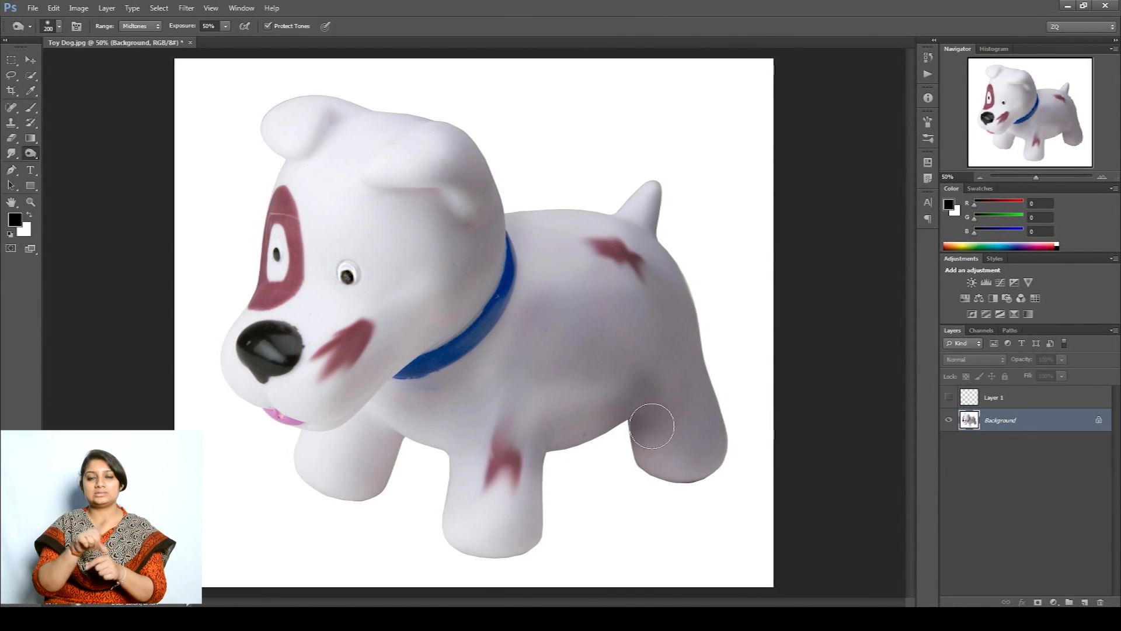
Desaturate the dog's body, face patches and collar with the Sponge tool at 50% flow
{"action": "right_click", "coordinate": [32, 156]}
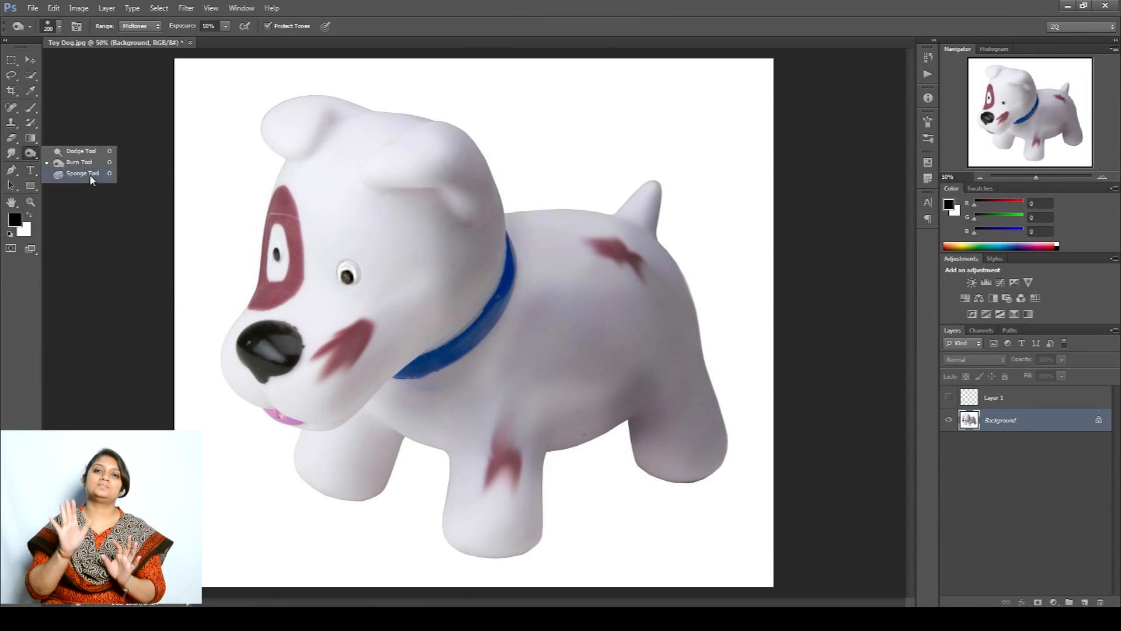
{"action": "left_click", "coordinate": [91, 174]}
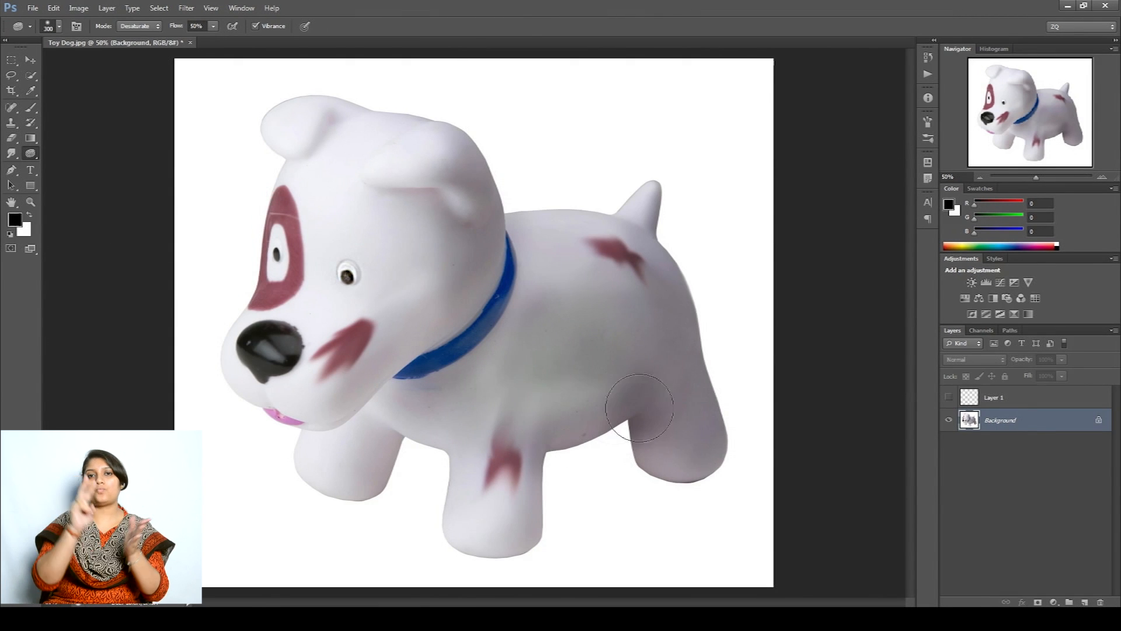
{"action": "mouse_move", "coordinate": [304, 272]}
{"action": "left_mouse_down"}
{"action": "mouse_move", "coordinate": [318, 245]}
{"action": "mouse_move", "coordinate": [309, 333]}
{"action": "mouse_move", "coordinate": [316, 306]}
{"action": "mouse_move", "coordinate": [319, 336]}
{"action": "mouse_move", "coordinate": [300, 423]}
{"action": "mouse_move", "coordinate": [327, 344]}
{"action": "mouse_move", "coordinate": [306, 340]}
{"action": "mouse_move", "coordinate": [395, 473]}
{"action": "mouse_move", "coordinate": [492, 384]}
{"action": "mouse_move", "coordinate": [443, 452]}
{"action": "mouse_move", "coordinate": [553, 331]}
{"action": "mouse_move", "coordinate": [507, 429]}
{"action": "mouse_move", "coordinate": [505, 380]}
{"action": "left_mouse_up"}
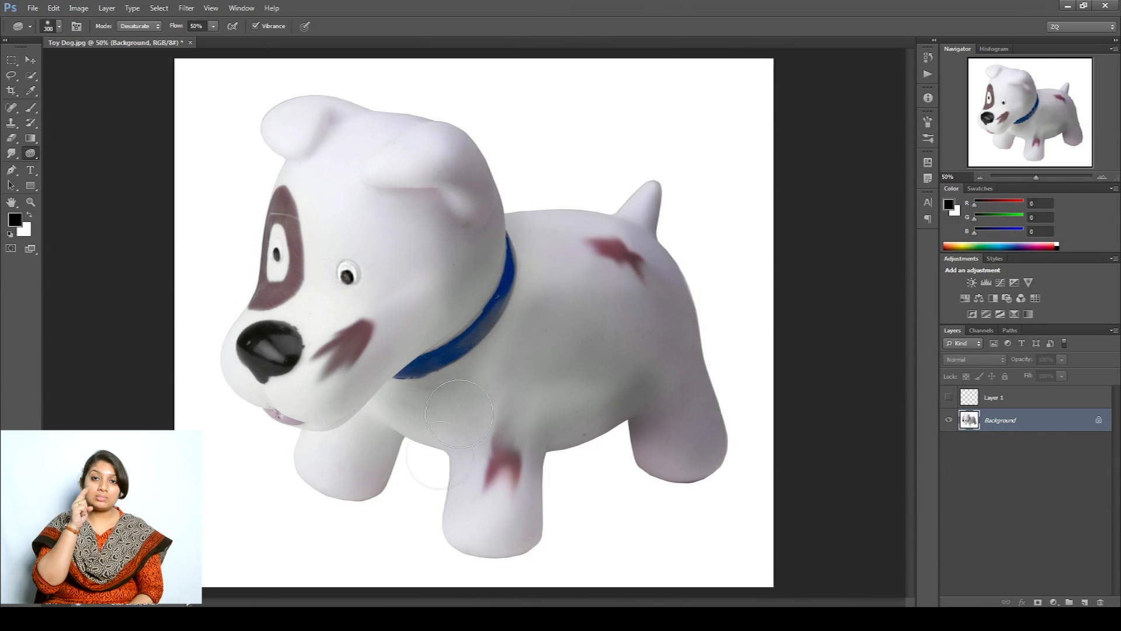
{"action": "mouse_move", "coordinate": [537, 344]}
{"action": "left_mouse_down"}
{"action": "mouse_move", "coordinate": [435, 402]}
{"action": "mouse_move", "coordinate": [534, 319]}
{"action": "left_mouse_up"}
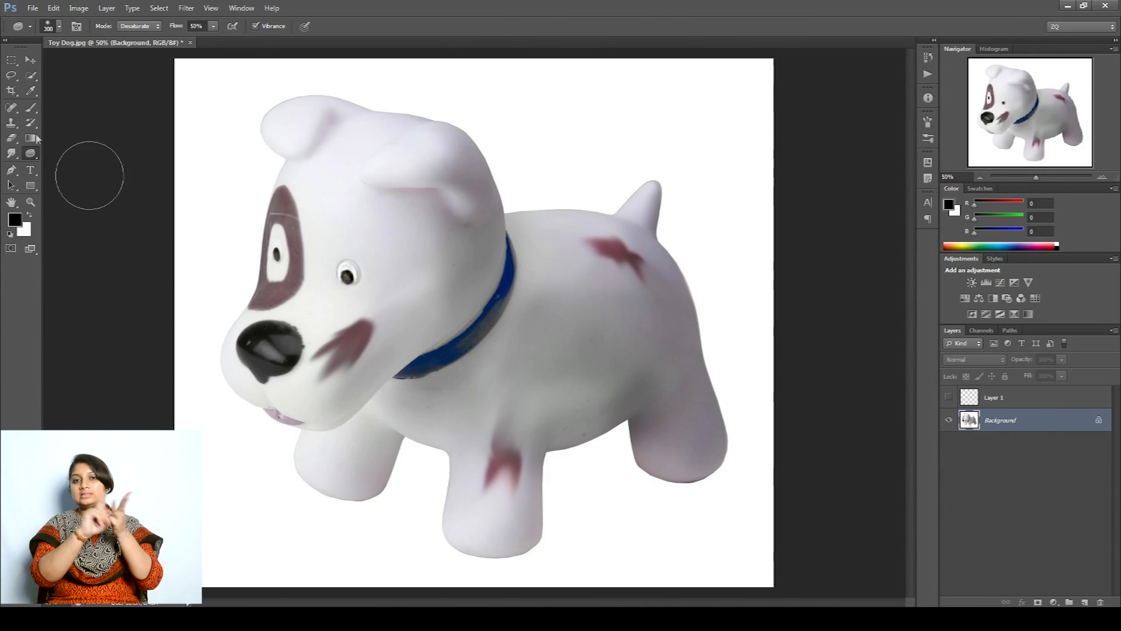
Lighten the dog's nose and cheek patch with the Dodge tool on Shadows at 83% exposure
{"action": "right_click", "coordinate": [31, 153]}
{"action": "left_click", "coordinate": [73, 153]}
{"action": "mouse_move", "coordinate": [280, 356]}
{"action": "left_mouse_down"}
{"action": "mouse_move", "coordinate": [291, 348]}
{"action": "mouse_move", "coordinate": [270, 350]}
{"action": "left_mouse_up"}
{"action": "left_click_drag", "start_coordinate": [344, 354], "coordinate": [318, 401]}
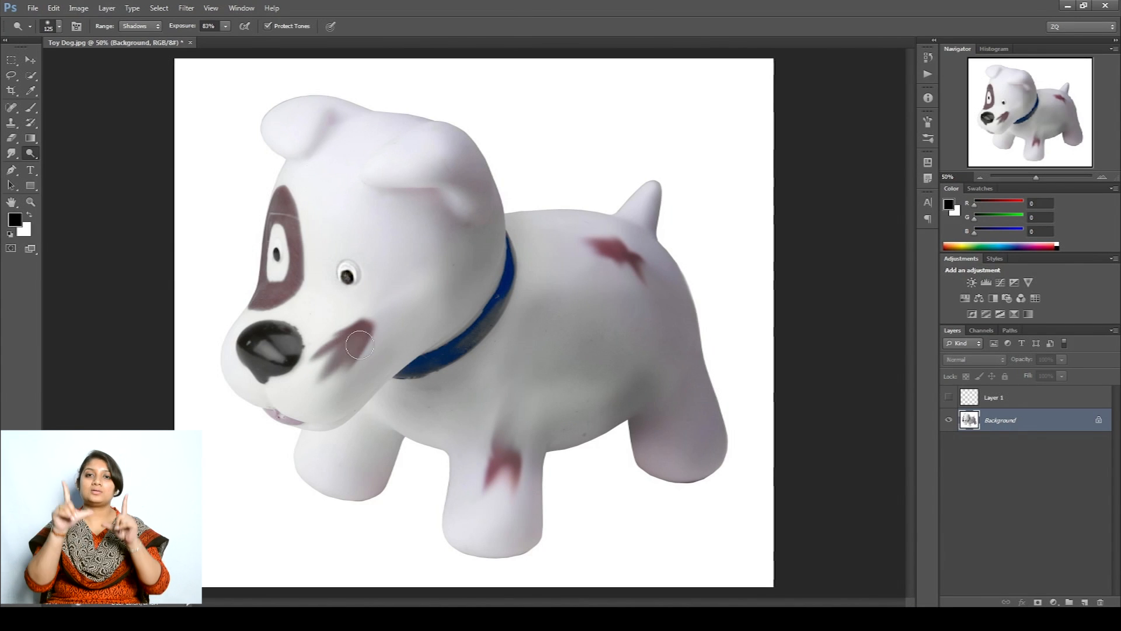
{"action": "left_click_drag", "start_coordinate": [372, 375], "coordinate": [351, 380]}
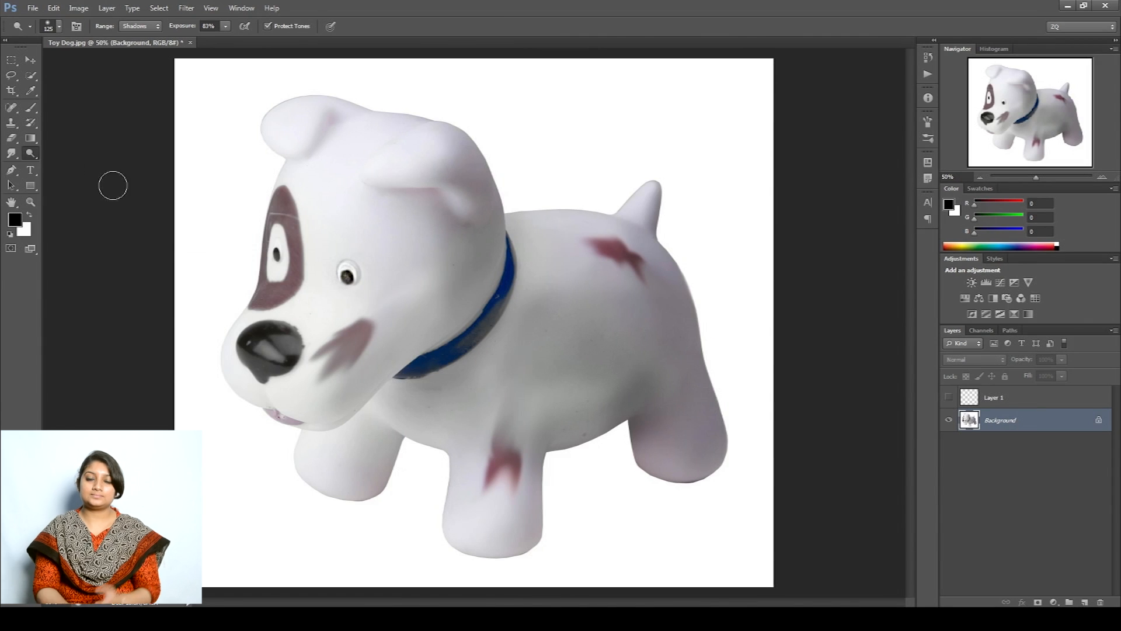
Burn the side of the head, the collar, the back and the belly with the Burn tool on Midtones at 50% exposure
{"action": "right_click", "coordinate": [31, 155]}
{"action": "left_click", "coordinate": [64, 166]}
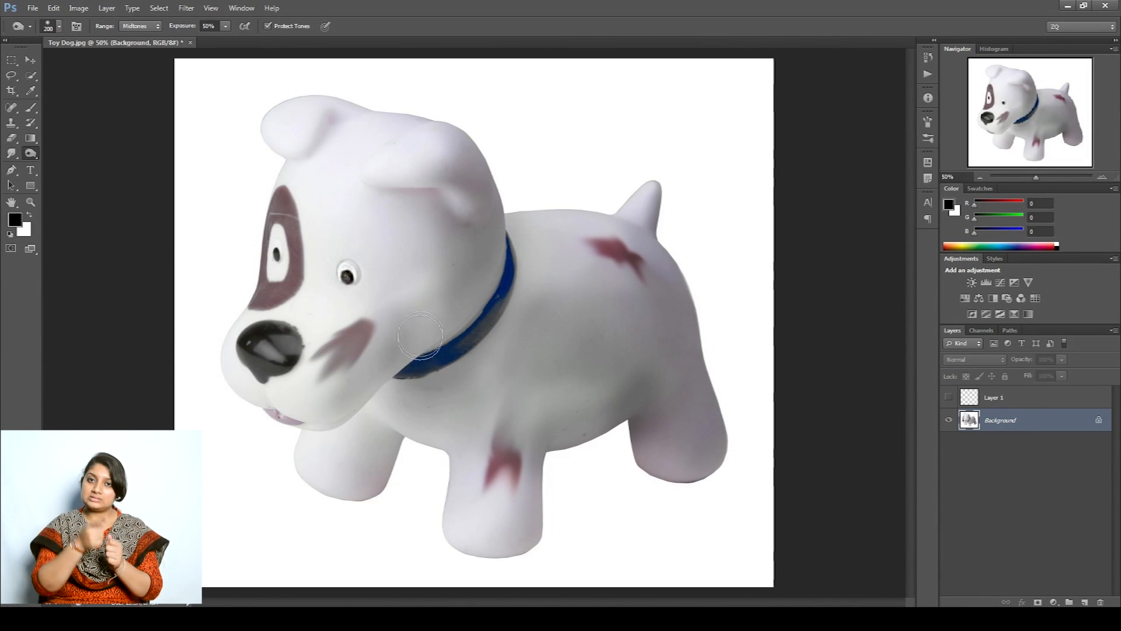
{"action": "mouse_move", "coordinate": [444, 300]}
{"action": "left_mouse_down"}
{"action": "mouse_move", "coordinate": [463, 288]}
{"action": "mouse_move", "coordinate": [467, 247]}
{"action": "mouse_move", "coordinate": [487, 317]}
{"action": "mouse_move", "coordinate": [461, 401]}
{"action": "mouse_move", "coordinate": [419, 398]}
{"action": "mouse_move", "coordinate": [490, 480]}
{"action": "mouse_move", "coordinate": [472, 569]}
{"action": "mouse_move", "coordinate": [568, 550]}
{"action": "mouse_move", "coordinate": [555, 513]}
{"action": "mouse_move", "coordinate": [734, 502]}
{"action": "mouse_move", "coordinate": [743, 431]}
{"action": "mouse_move", "coordinate": [670, 222]}
{"action": "mouse_move", "coordinate": [654, 234]}
{"action": "left_mouse_up"}
{"action": "mouse_move", "coordinate": [360, 336]}
{"action": "left_mouse_down"}
{"action": "mouse_move", "coordinate": [367, 432]}
{"action": "mouse_move", "coordinate": [481, 367]}
{"action": "left_mouse_up"}
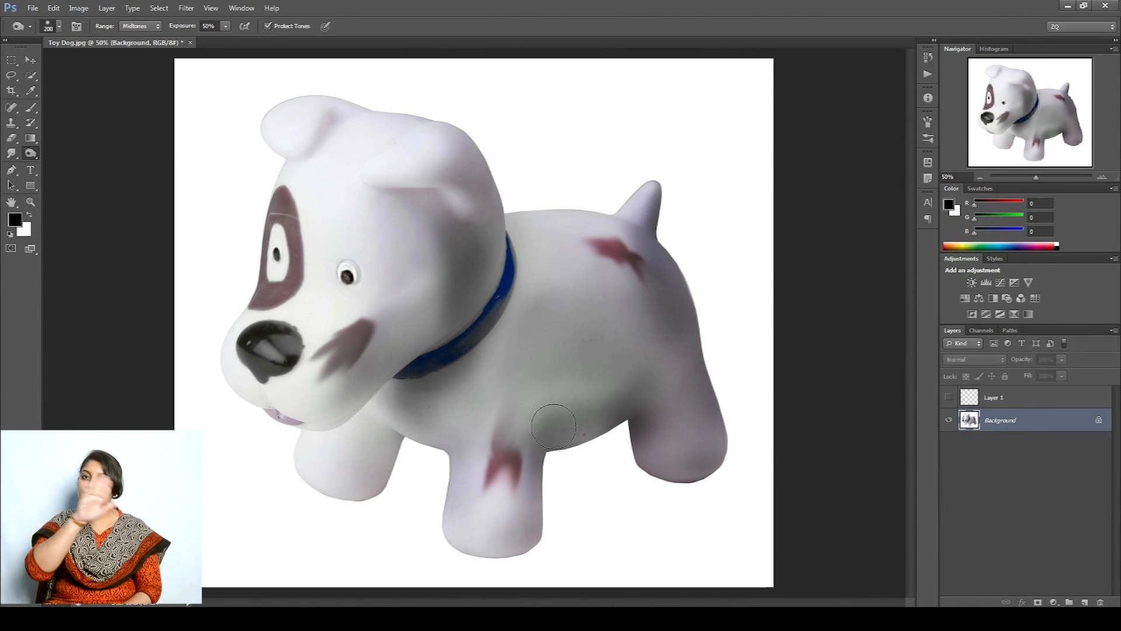